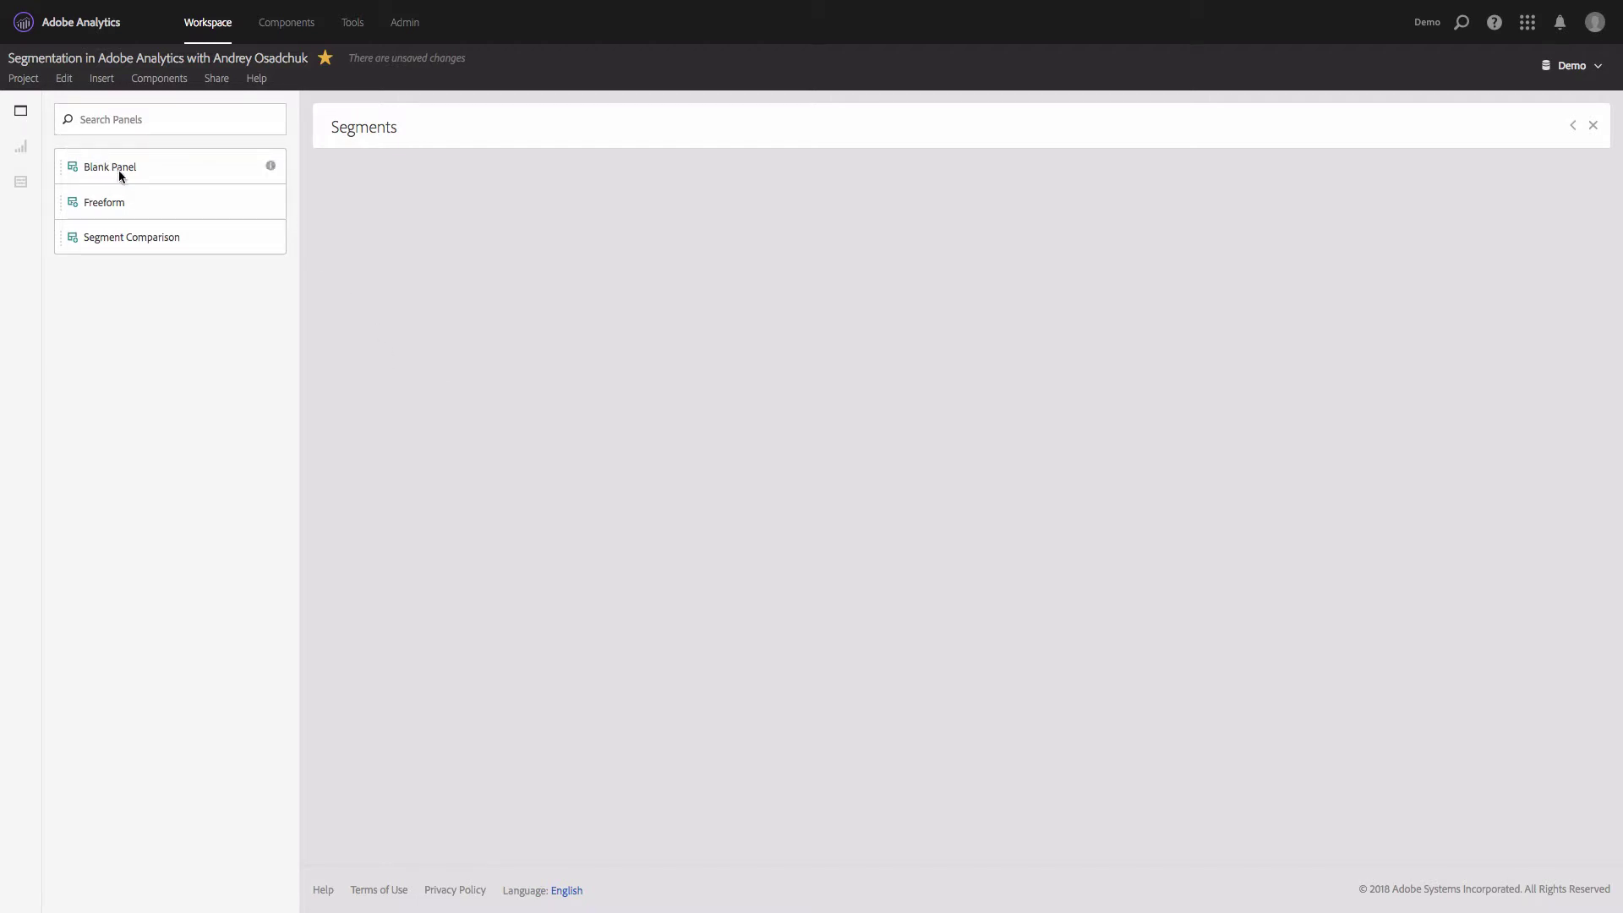
Add a blank panel above the Segments panel and title it "TOP SEGMENTS"
left_click_drag(125, 170, 503, 175)
left_click(356, 128)
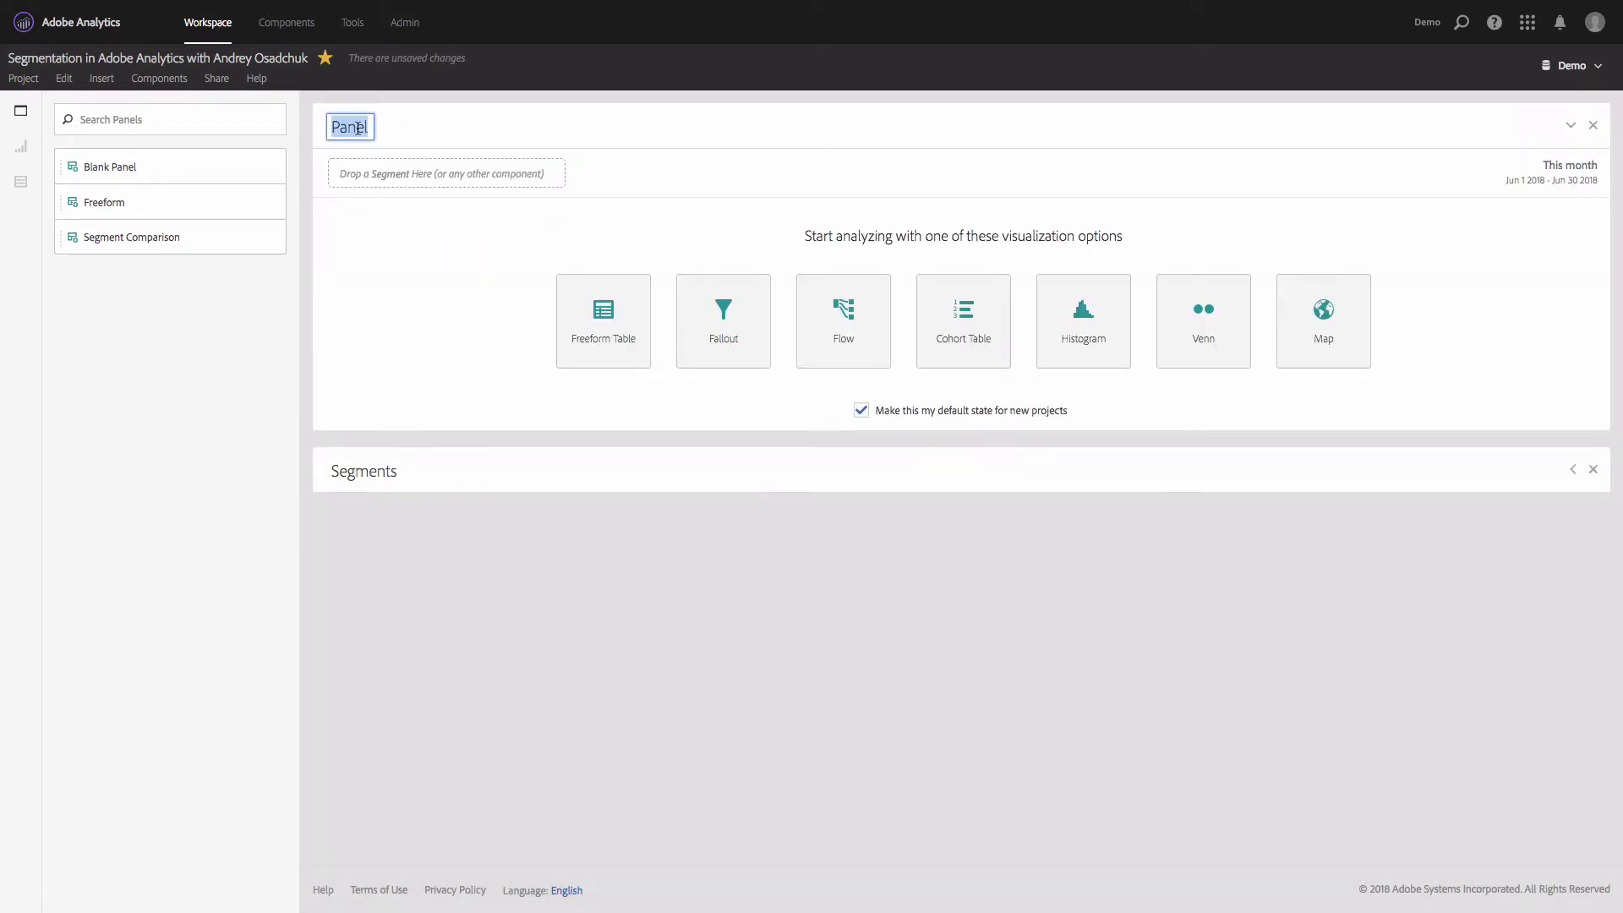
type("TOP SEGMENTS")
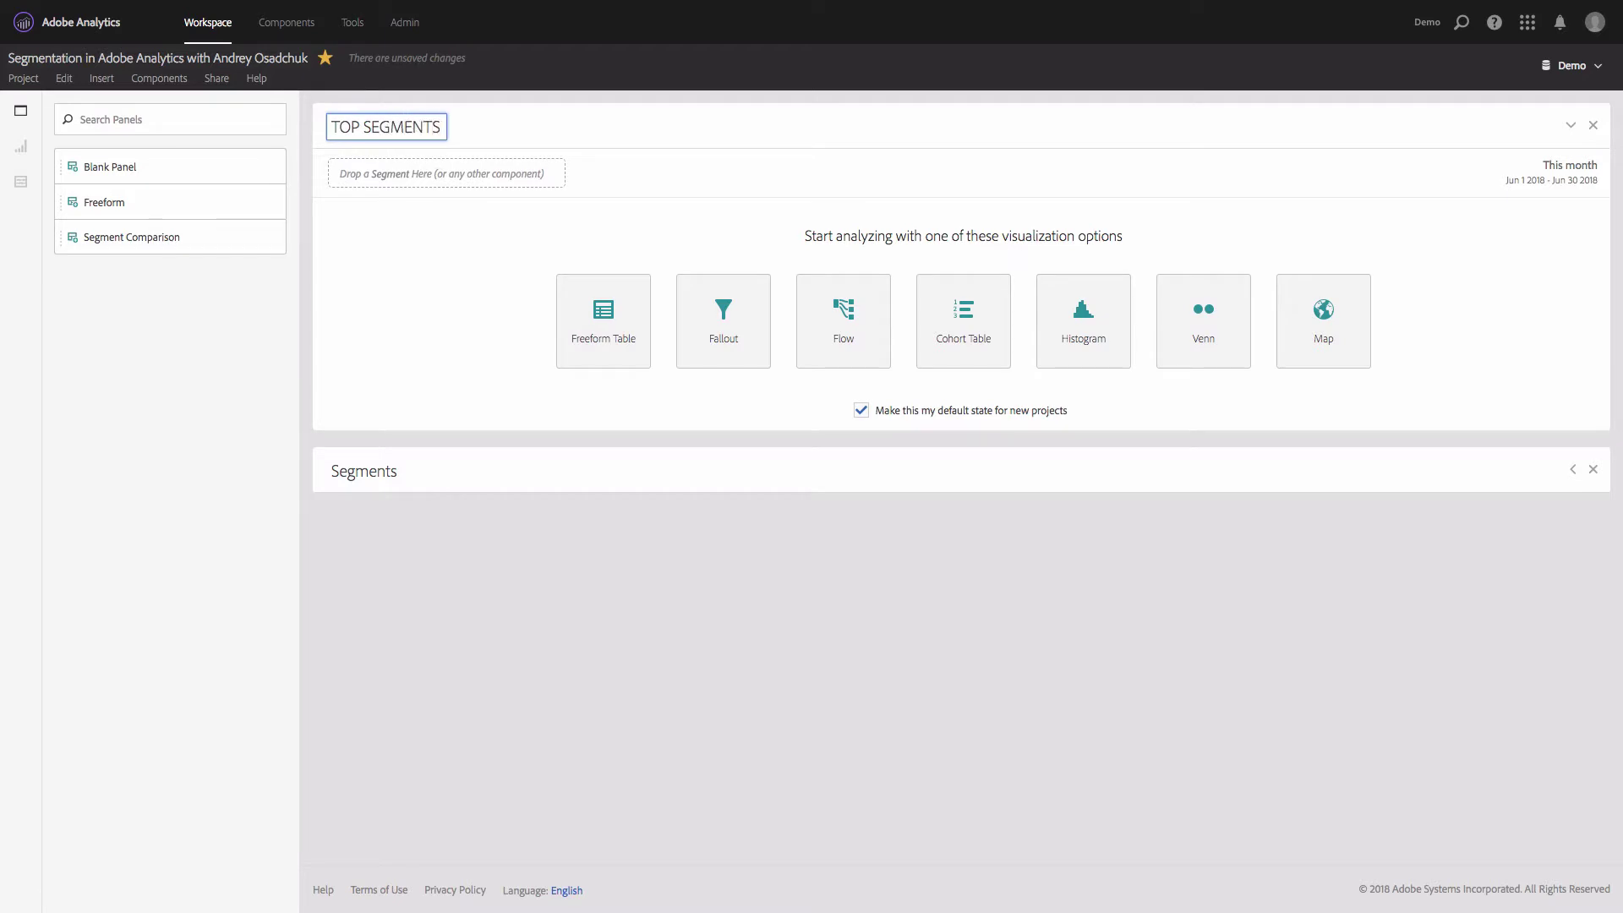
Set the TOP SEGMENTS panel's date range to the "Last 52 full weeks" preset
left_click(1555, 185)
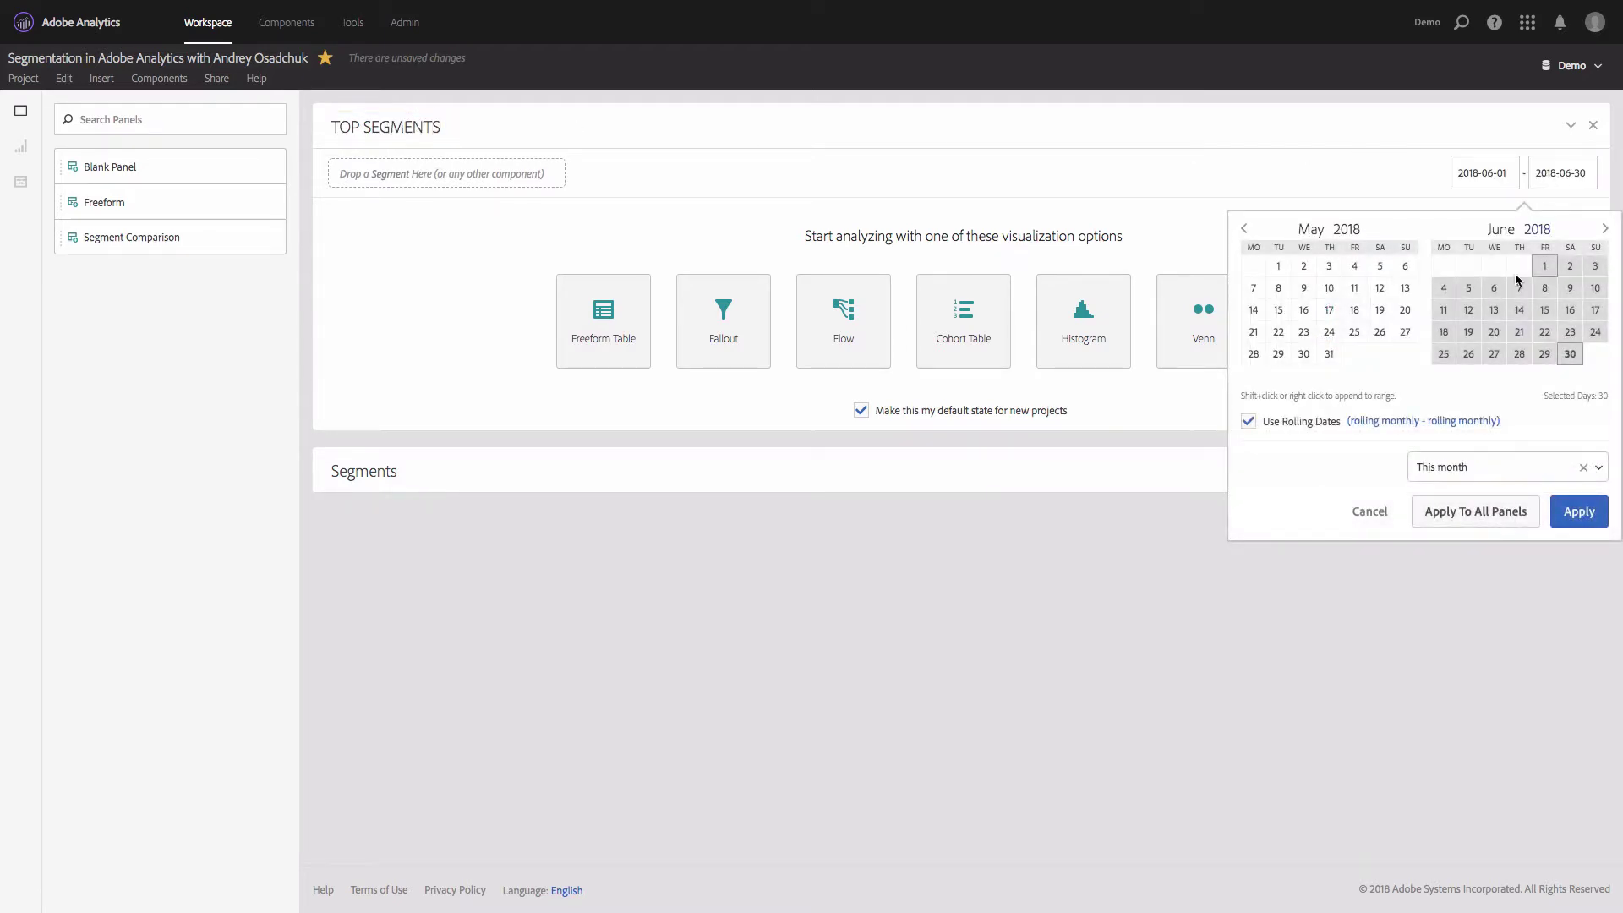
left_click(1479, 468)
type("52")
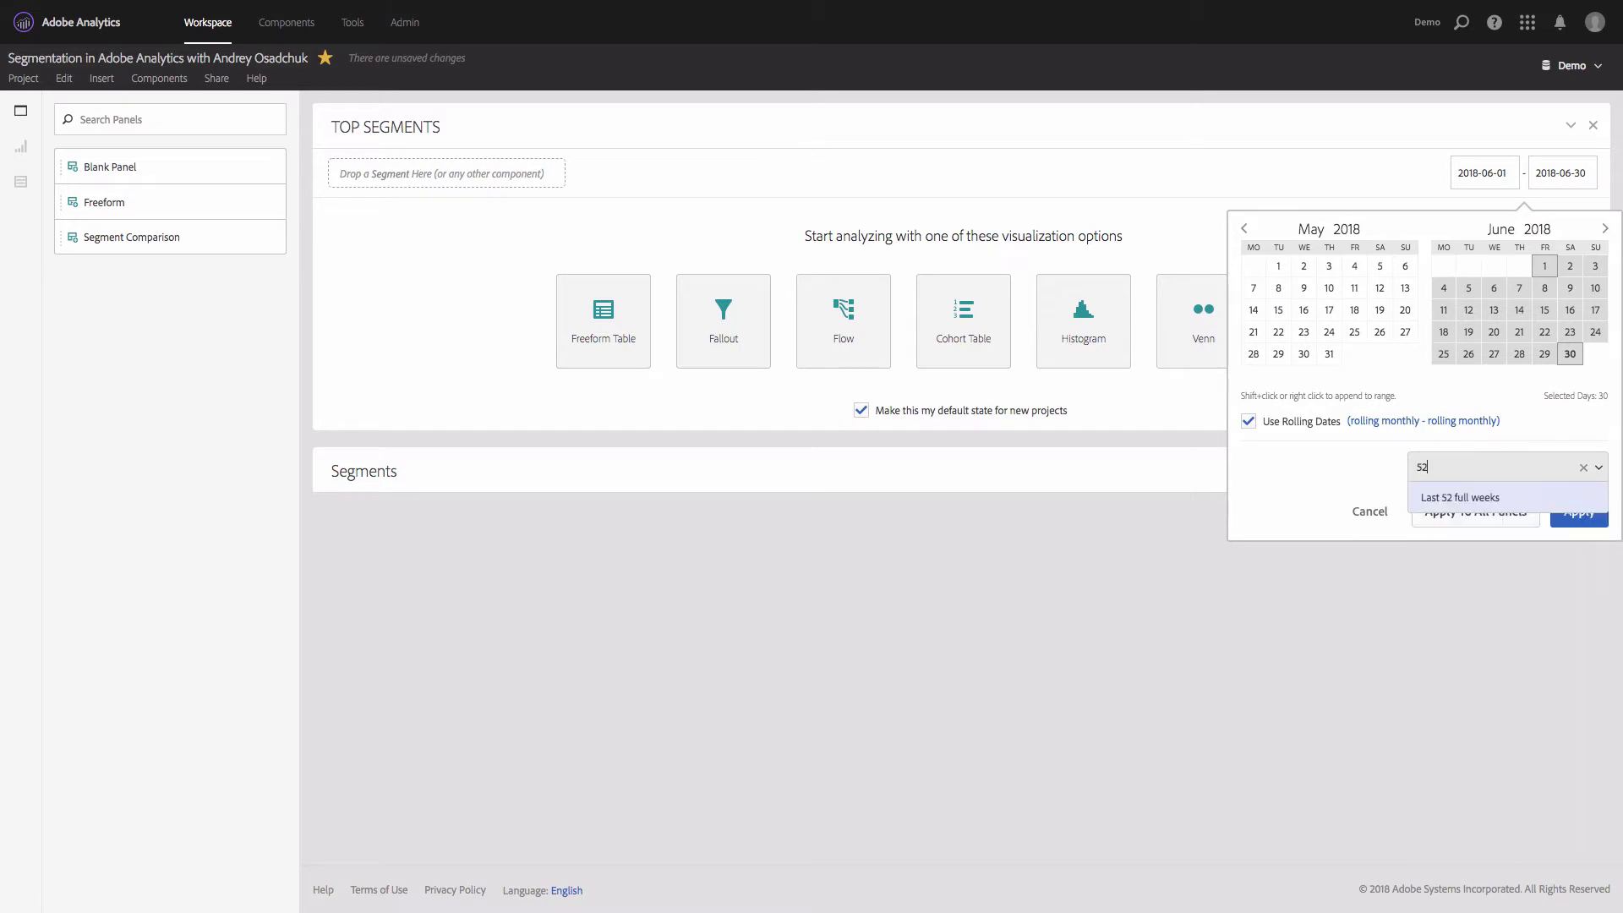
left_click(1478, 500)
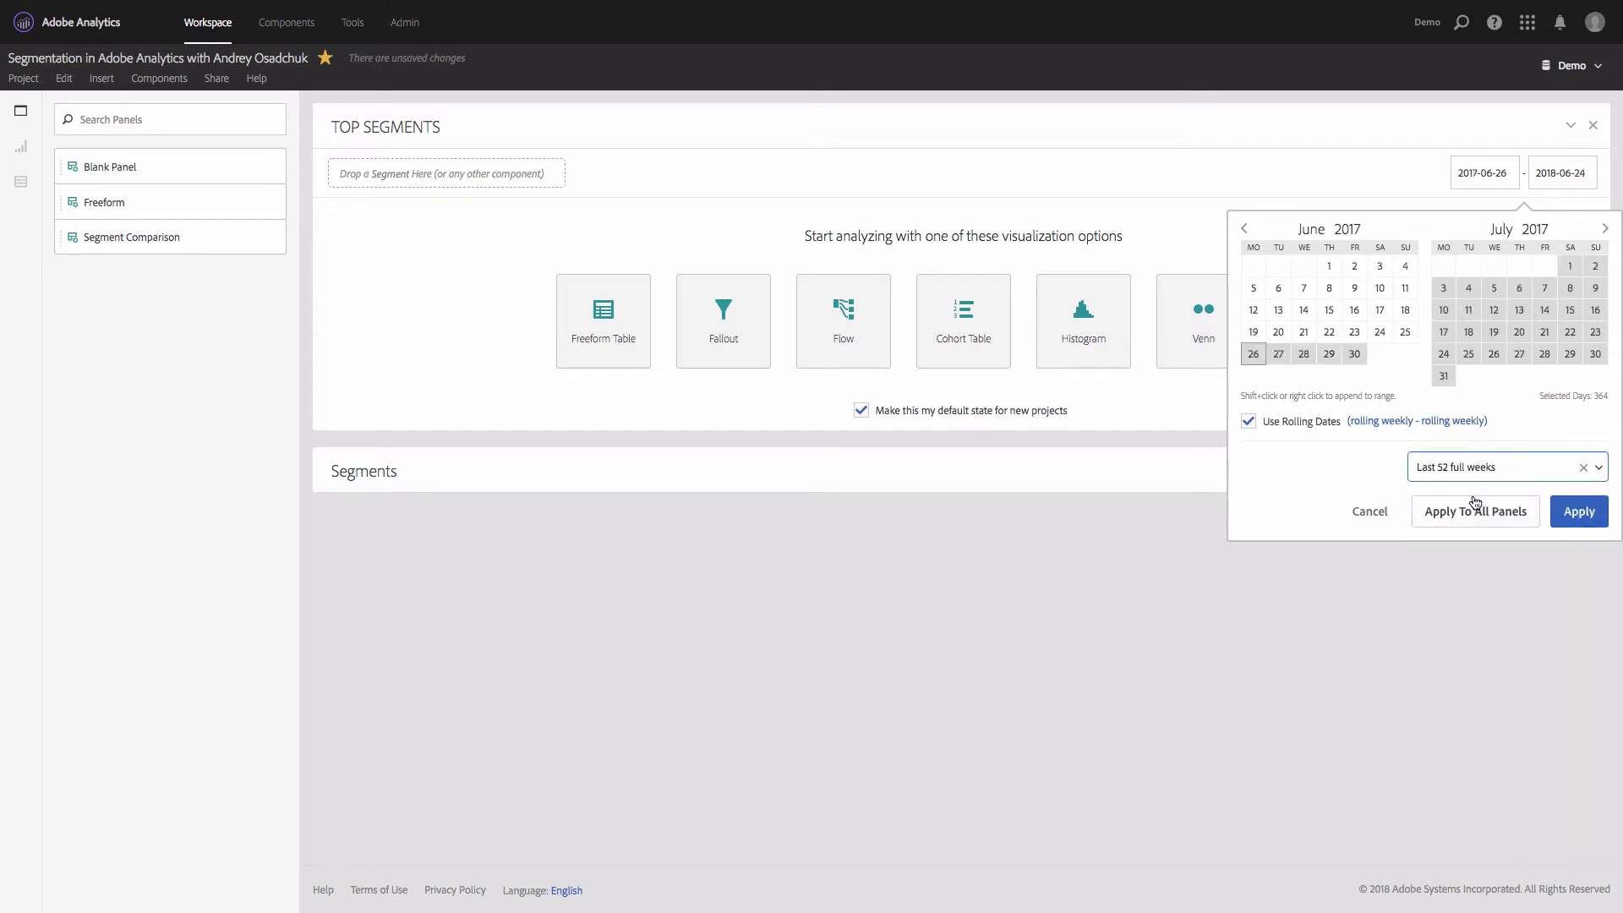
left_click(1578, 515)
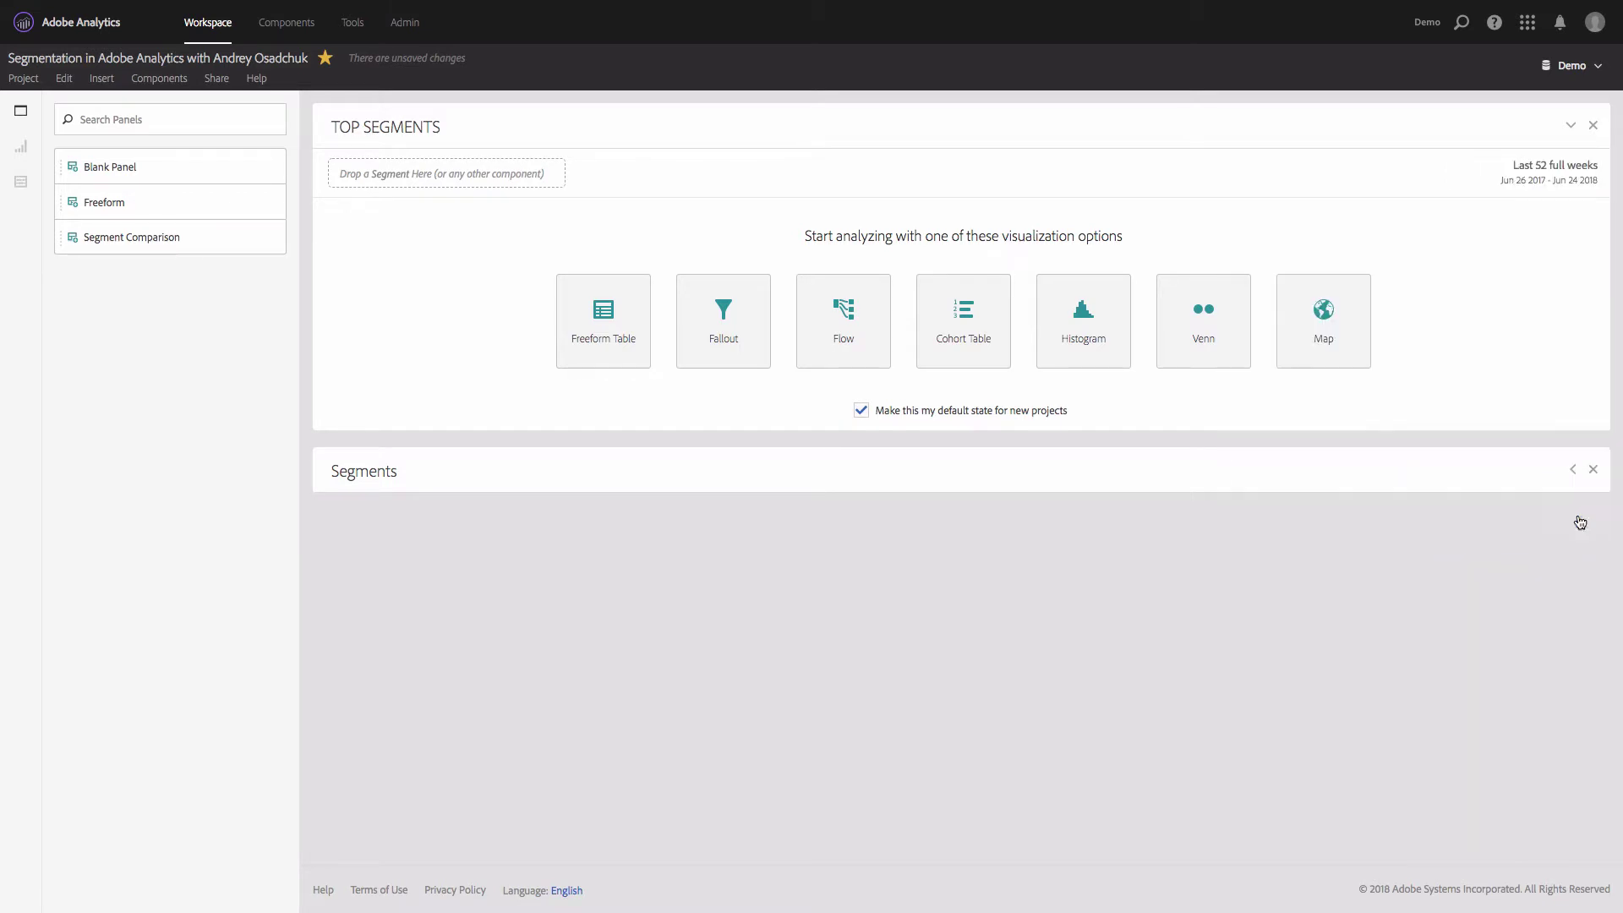
Add a freeform table to the TOP SEGMENTS panel with the Unique Visitors metric and the Month dimension as rows
left_click(611, 330)
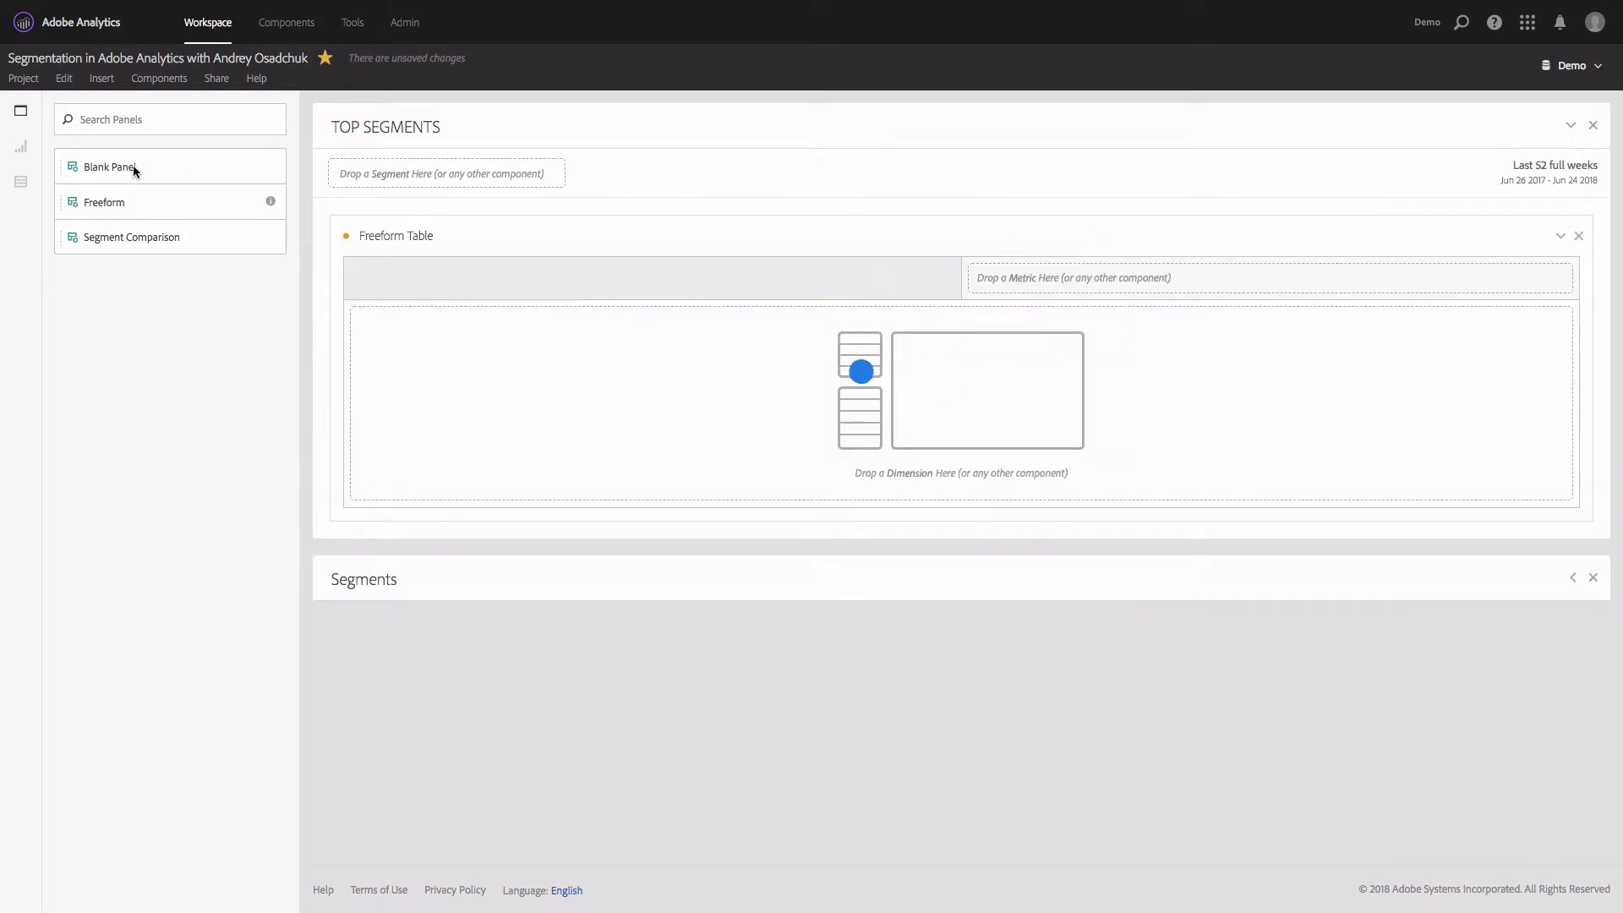
left_click(20, 181)
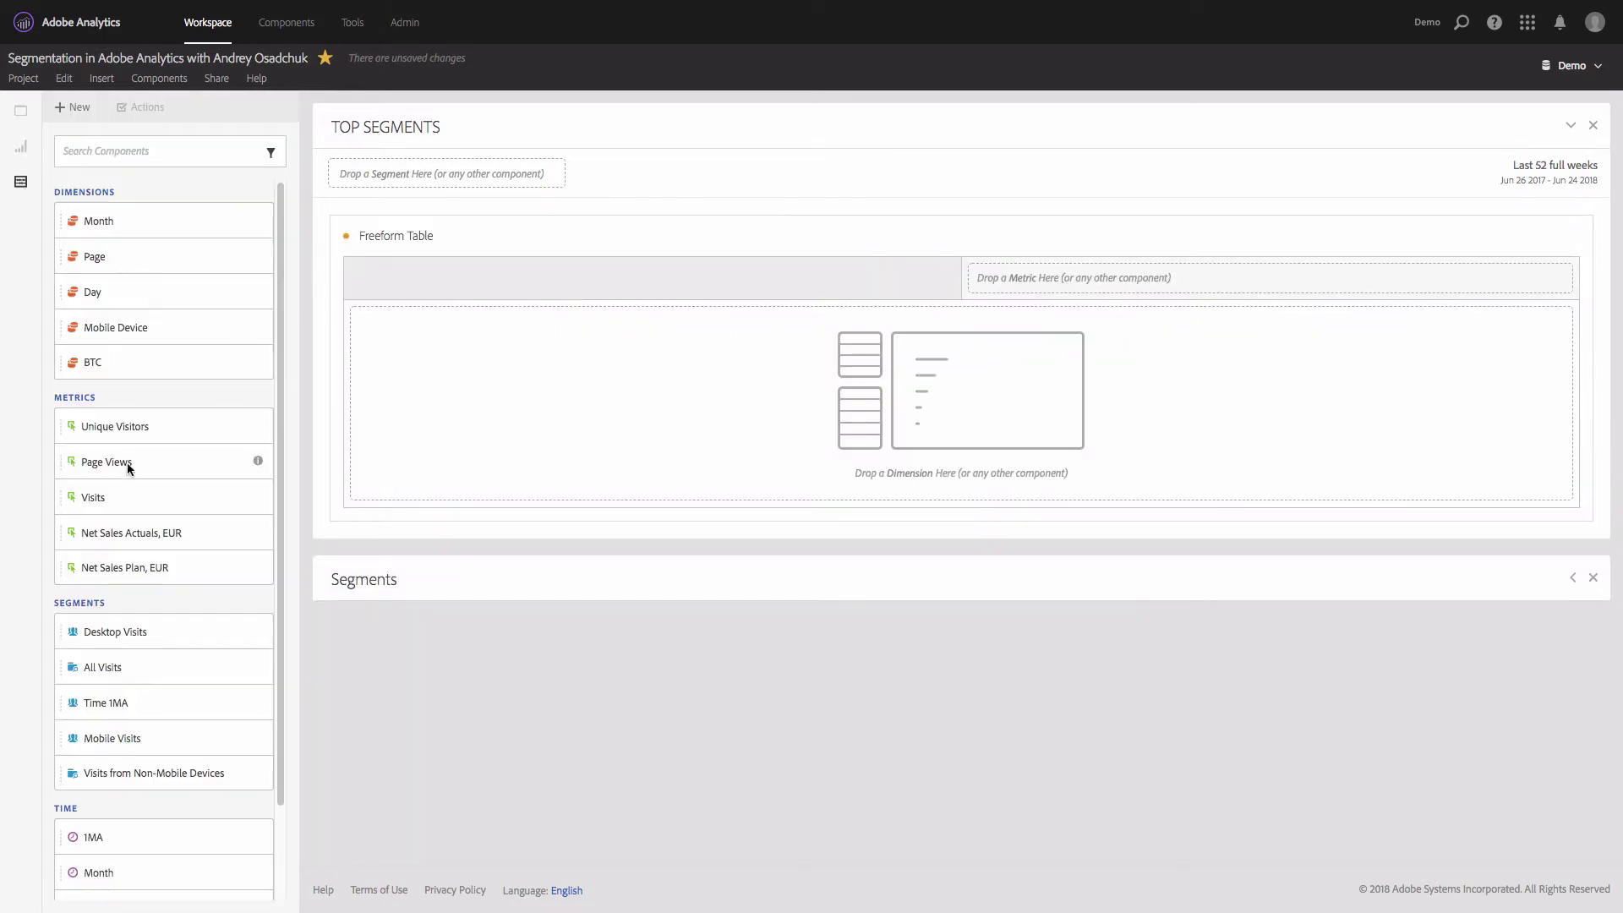
left_click_drag(164, 425, 1031, 276)
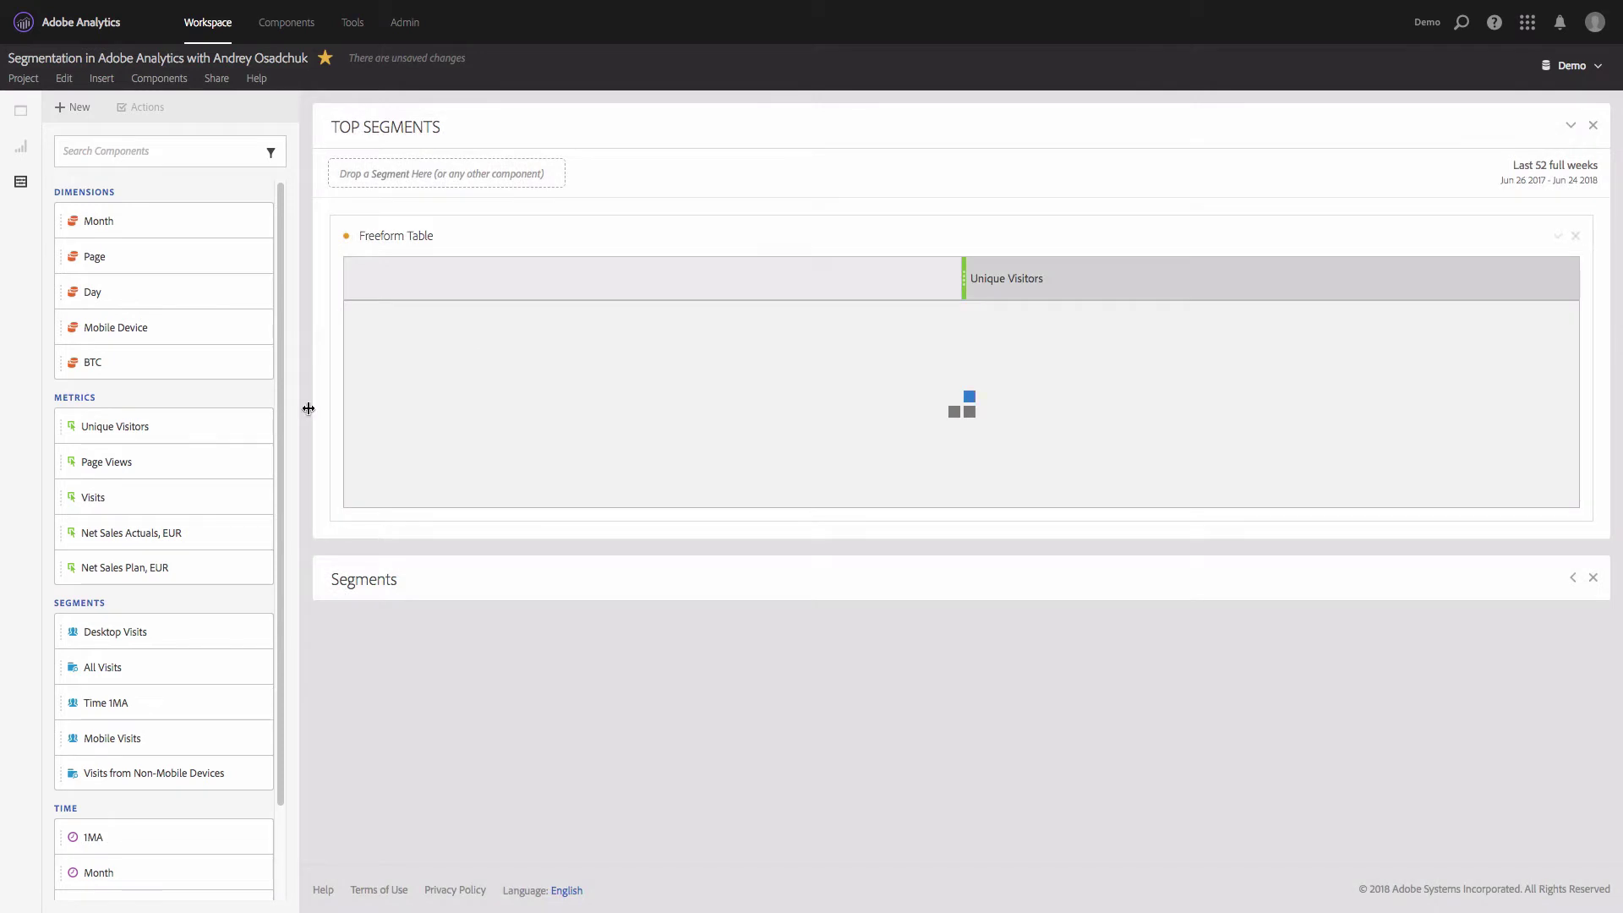
left_click_drag(115, 292, 534, 339)
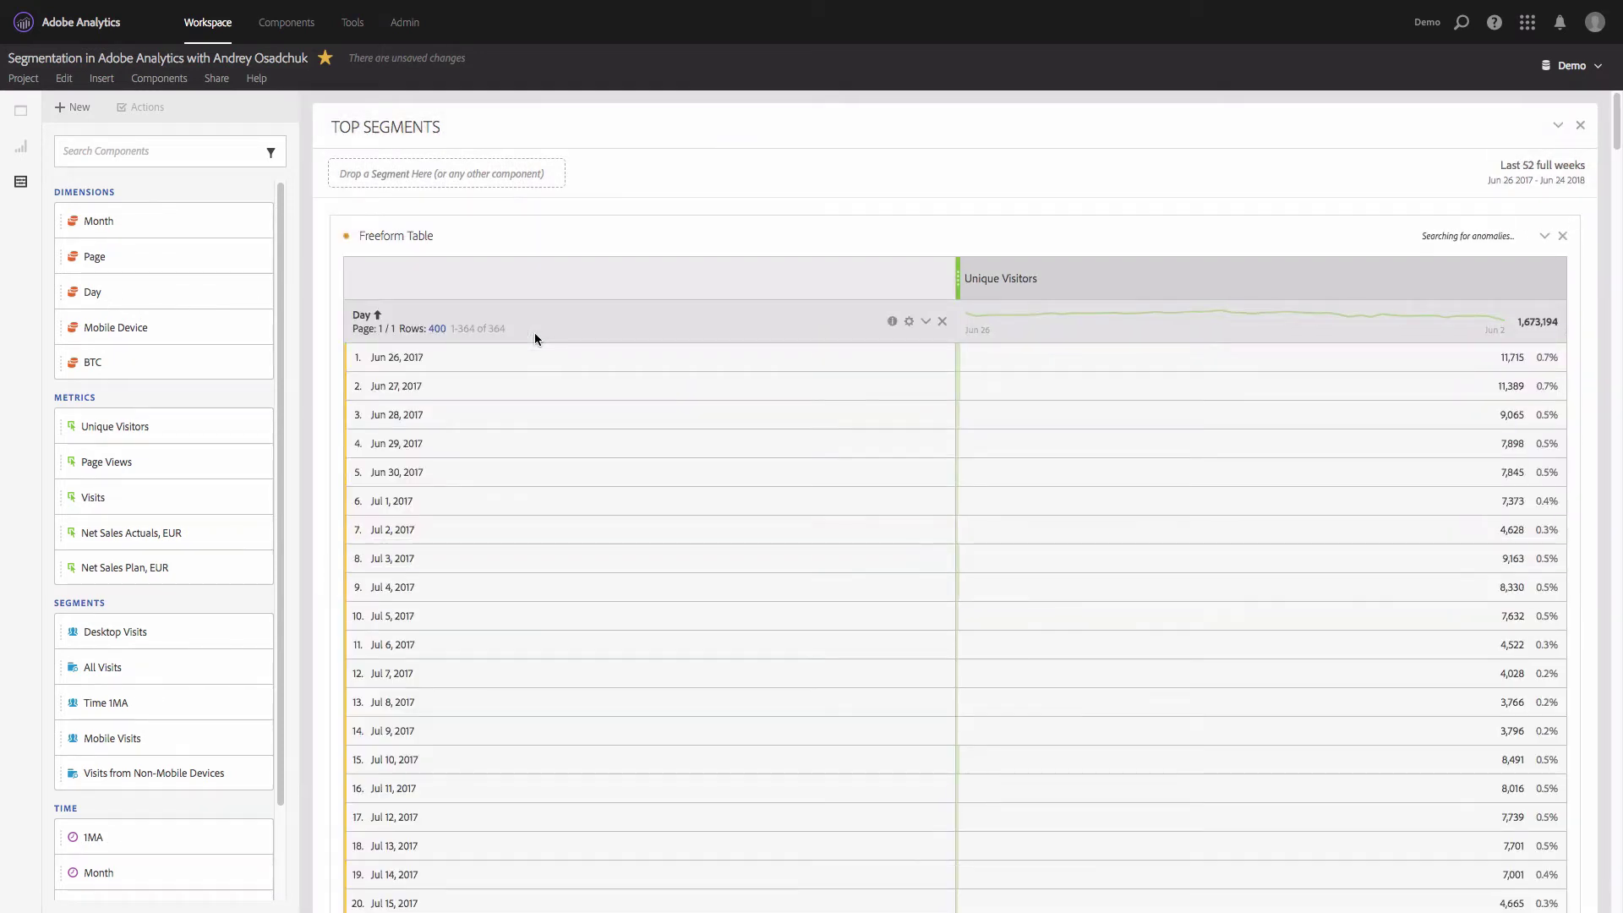
left_click_drag(110, 222, 480, 325)
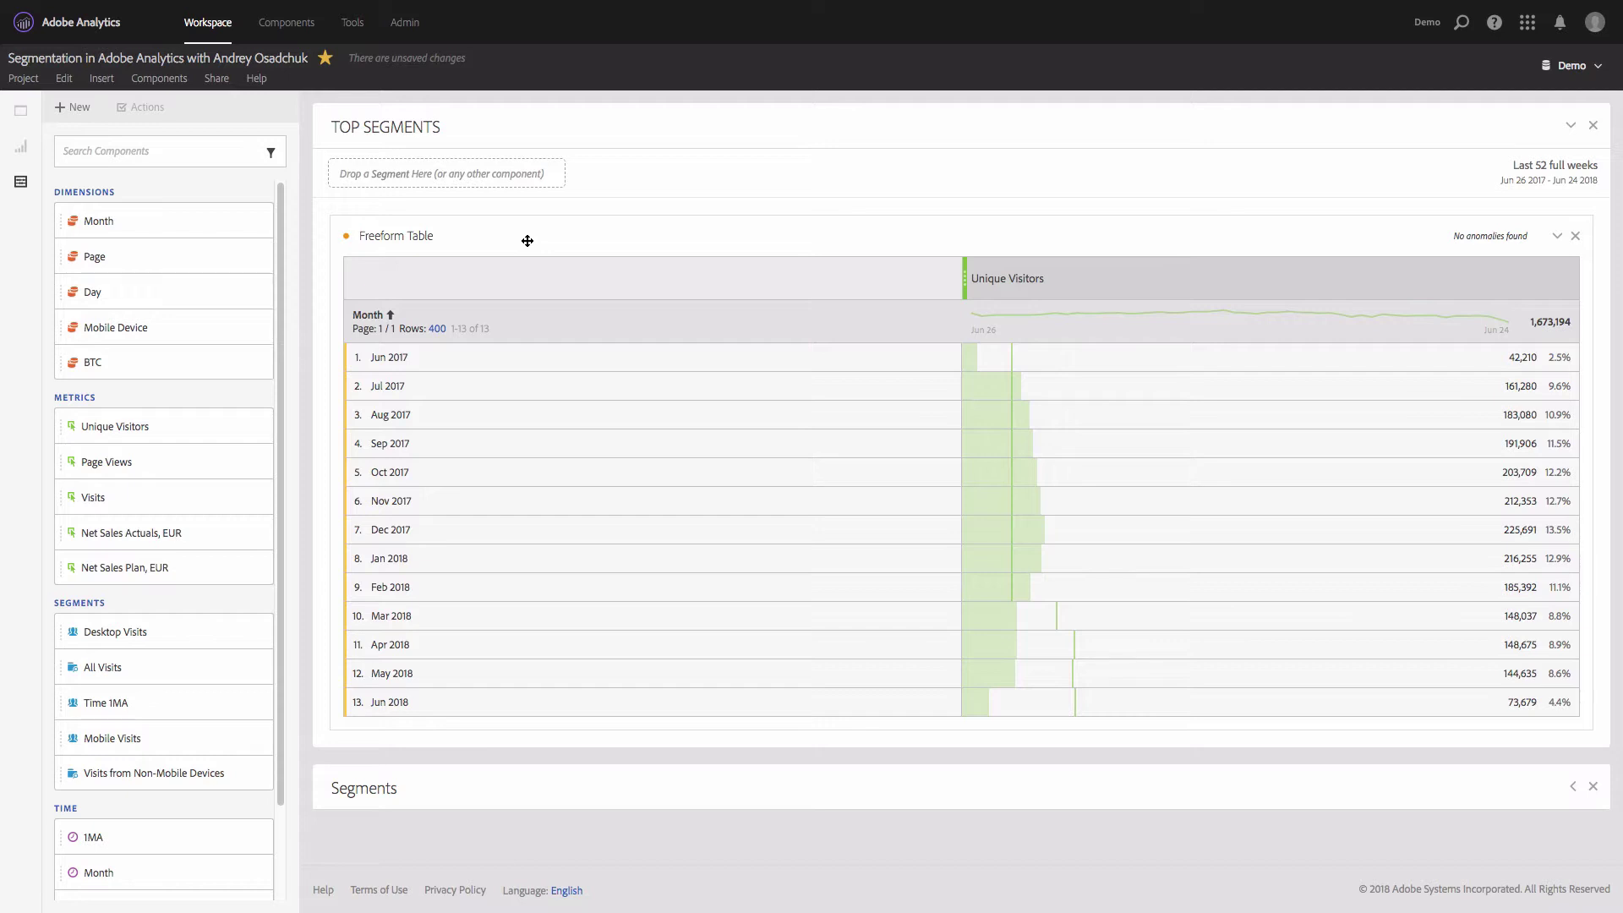
Start a new segment for the TOP SEGMENTS panel and title it "New Visitors"
left_click(554, 176)
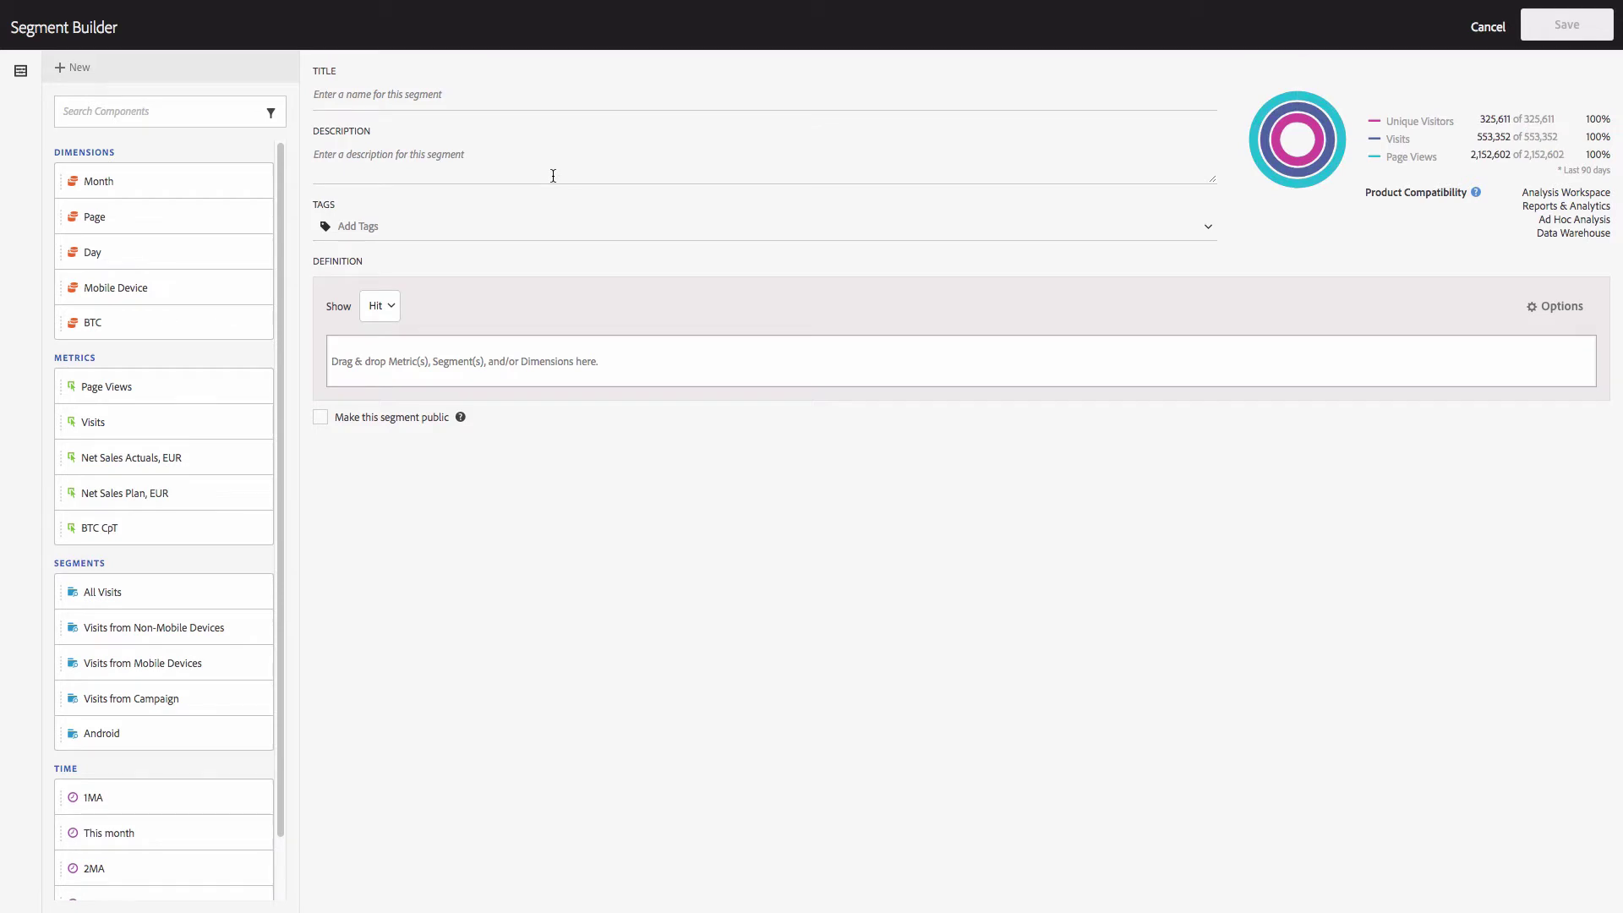
left_click(452, 100)
type("New Visitors")
Add a Visit Number equals 1 condition to the segment definition and set the segment to show Visitor
left_click(221, 116)
type("visit")
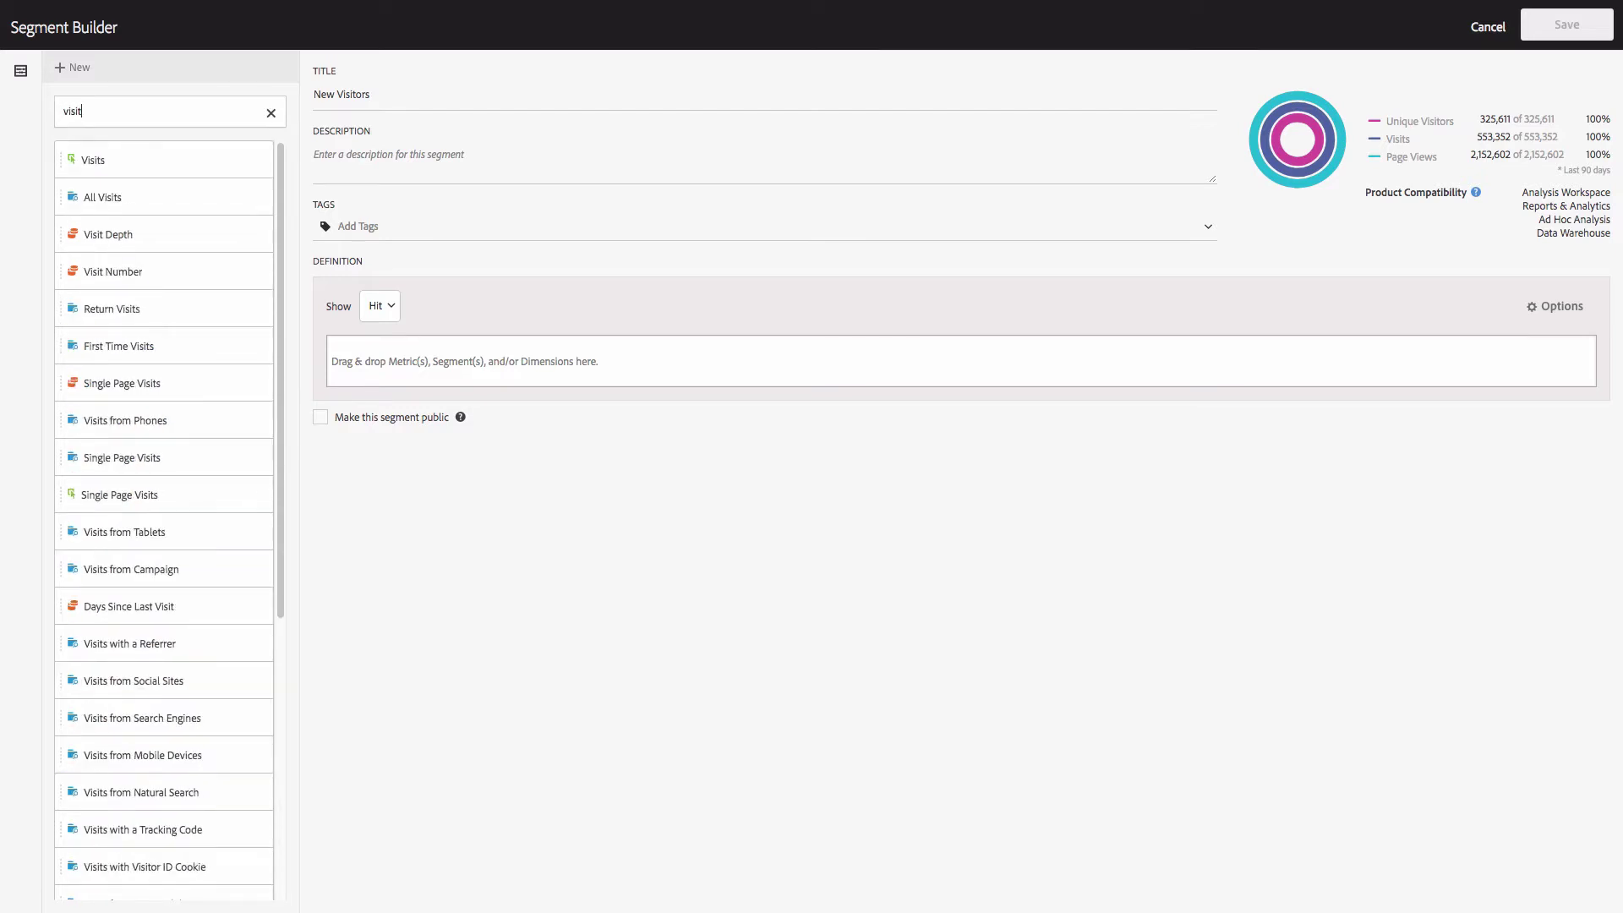
type(" number")
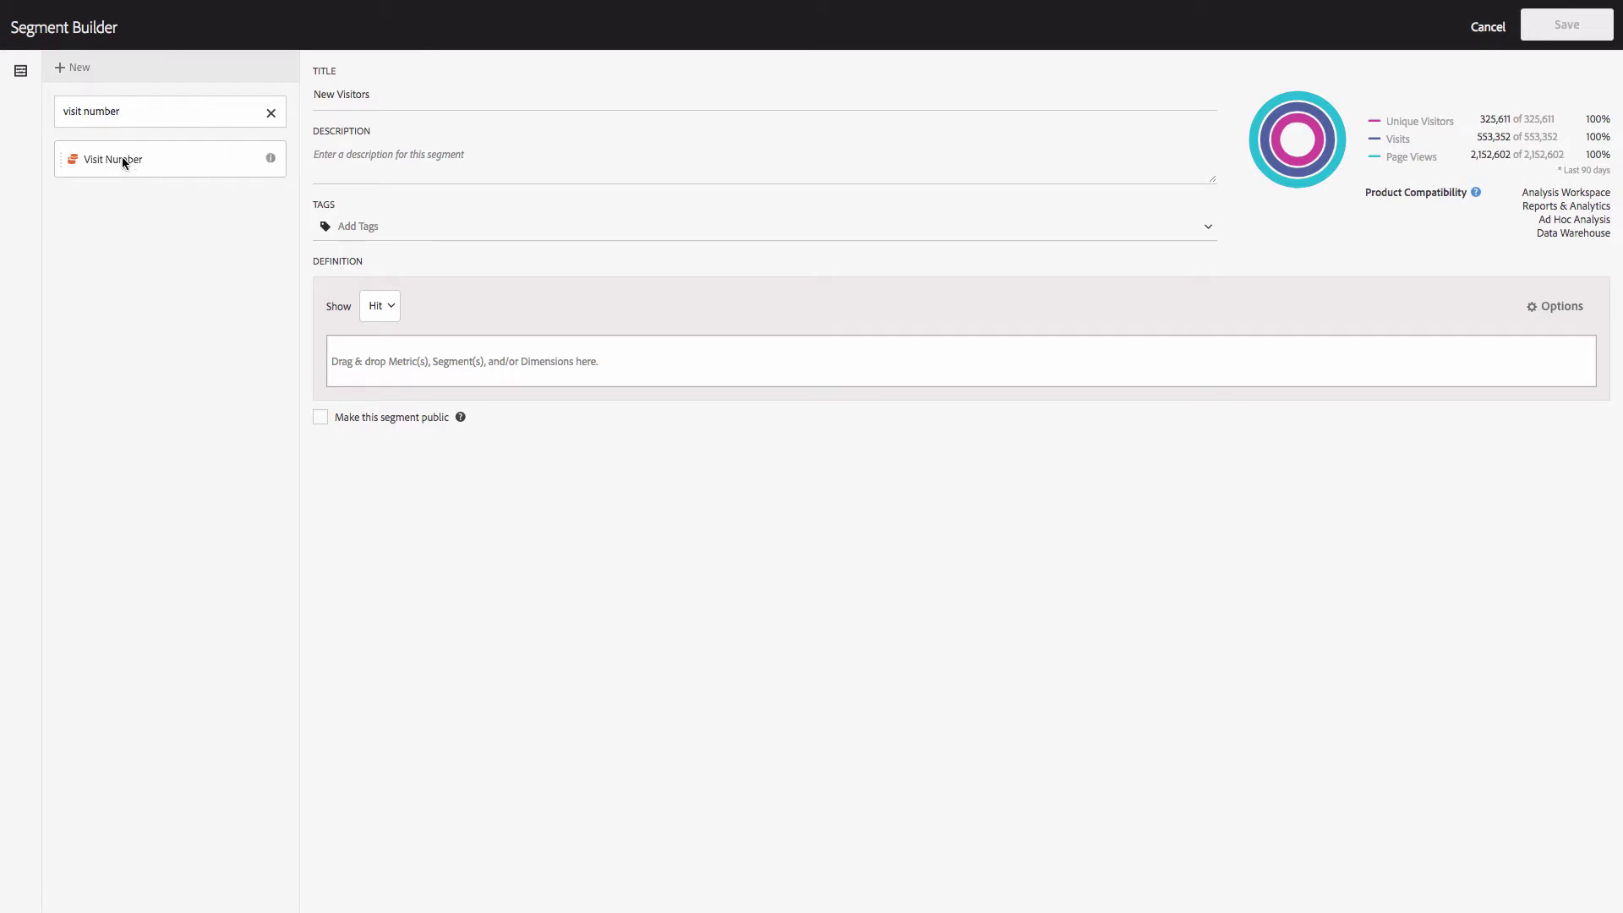
left_click_drag(99, 160, 536, 348)
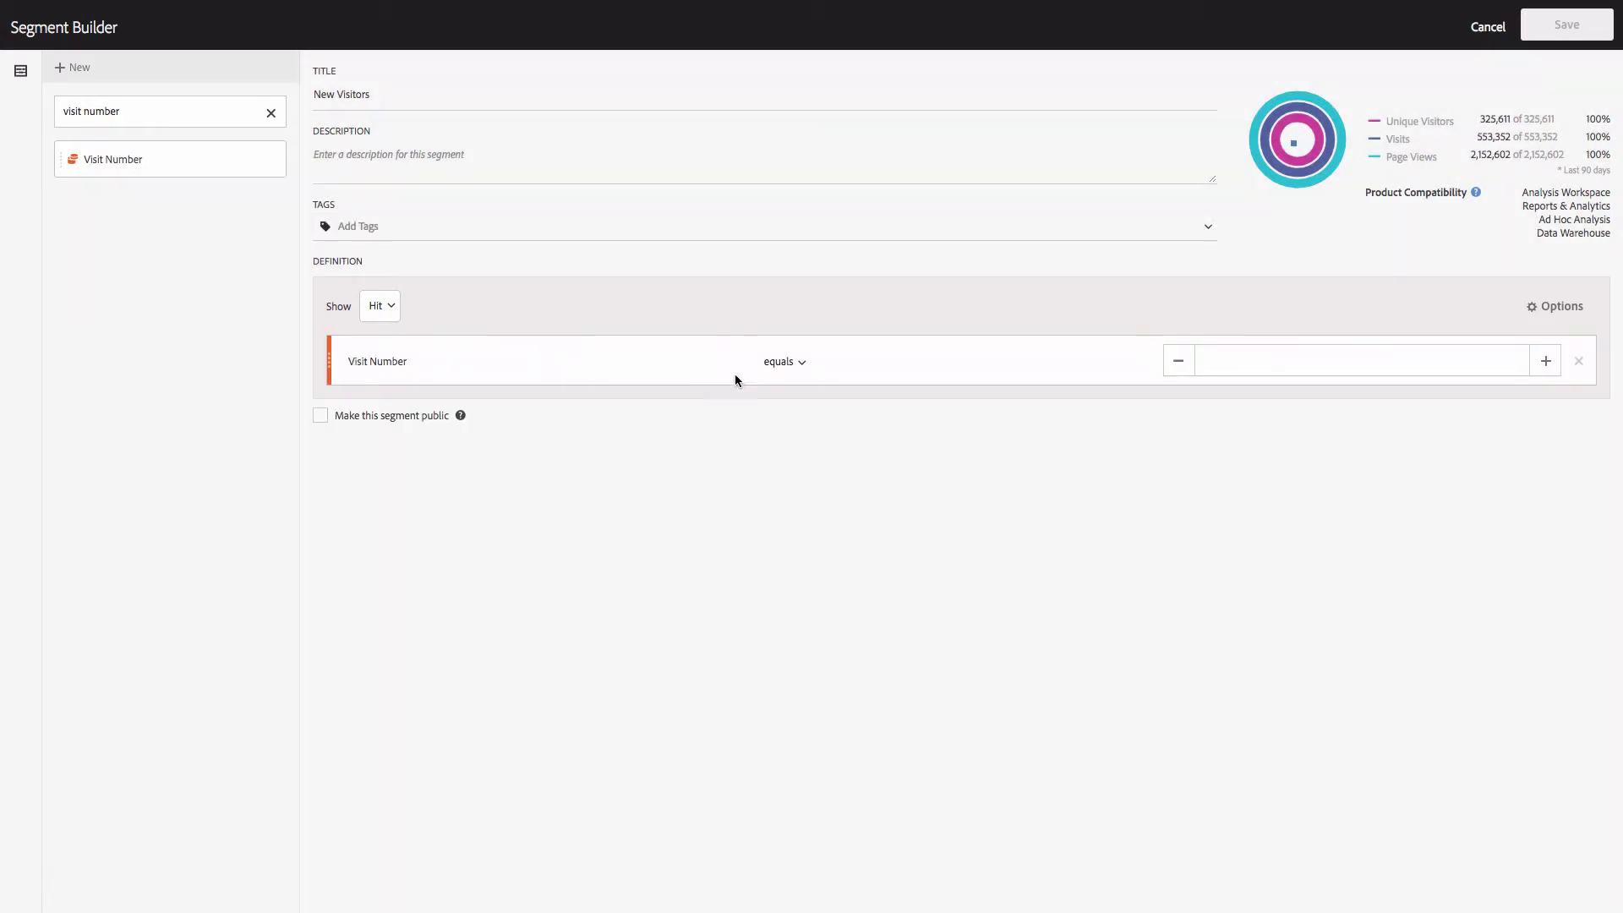
left_click(1250, 366)
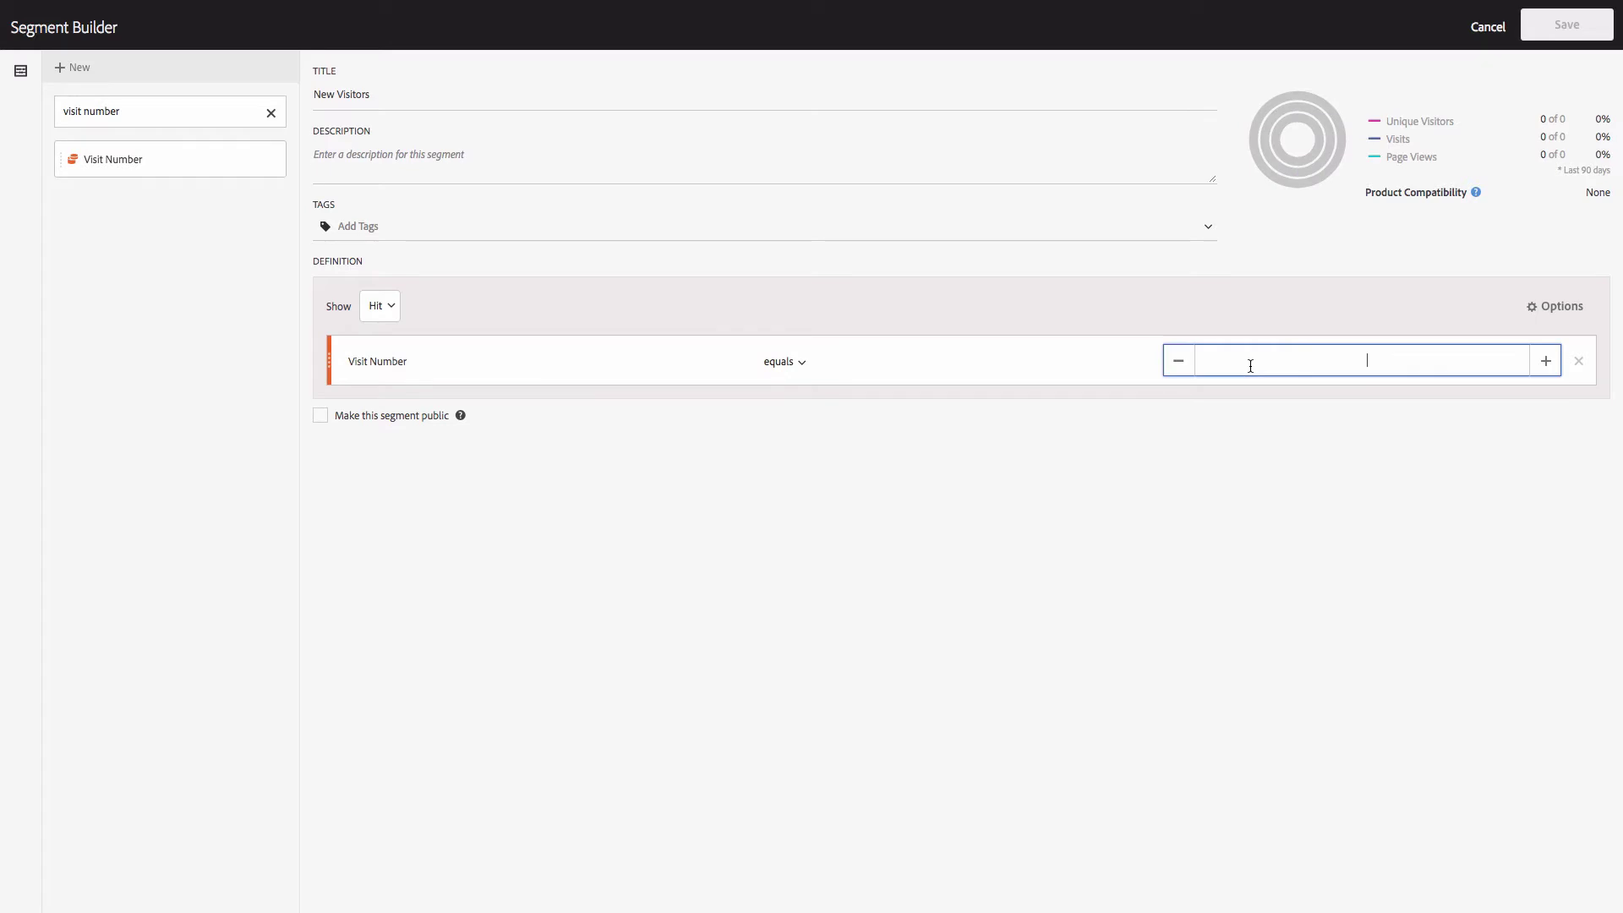
type("1")
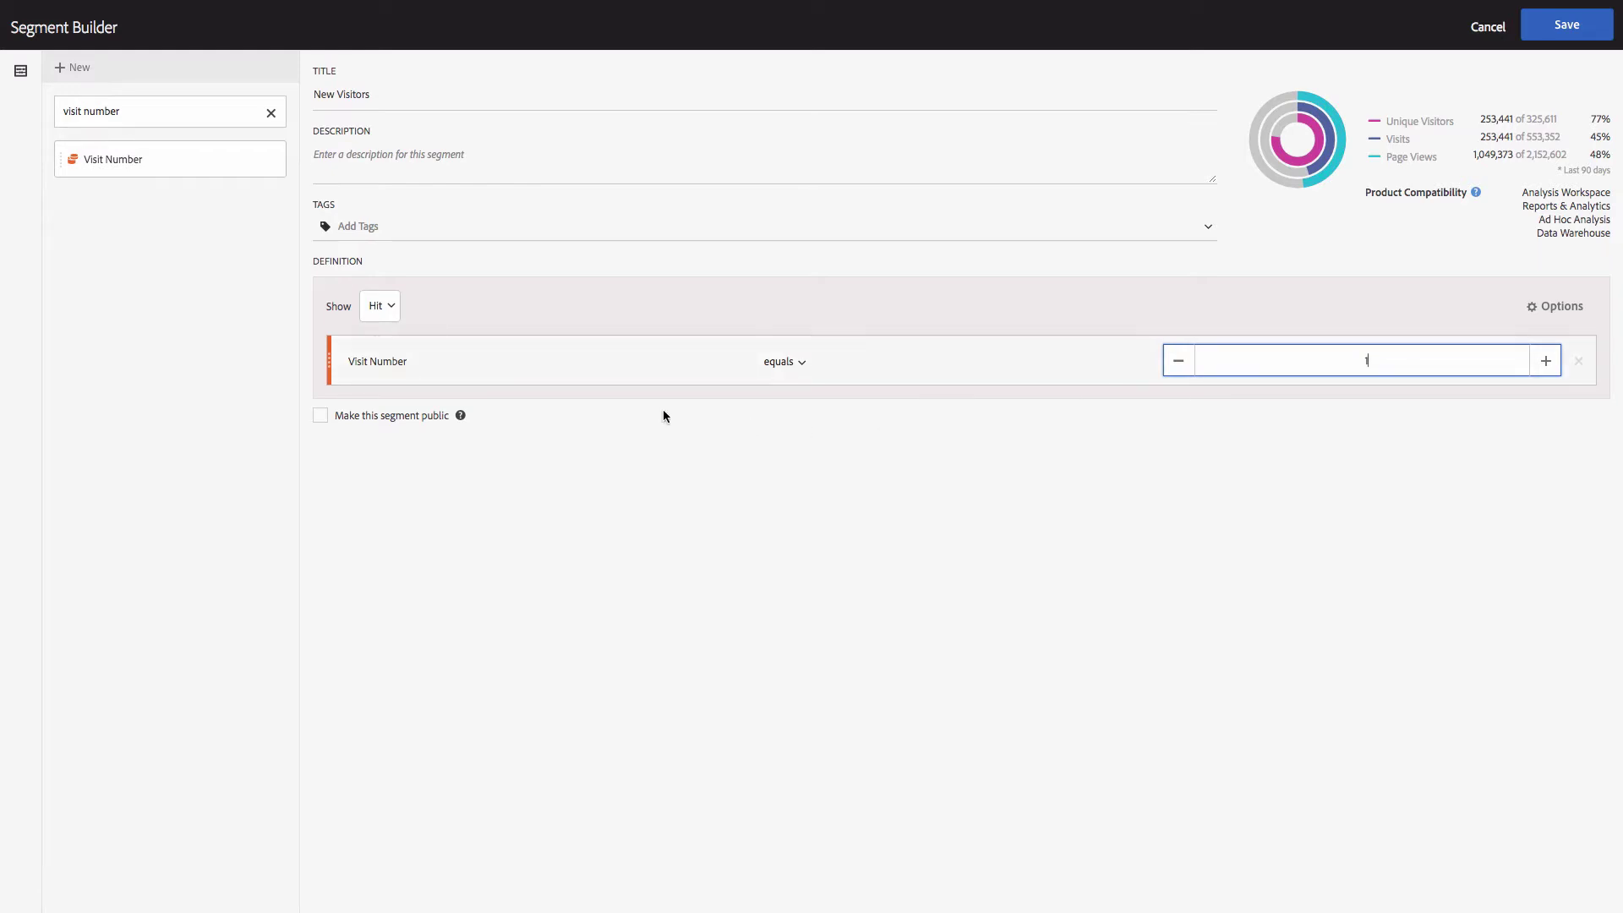
left_click(381, 307)
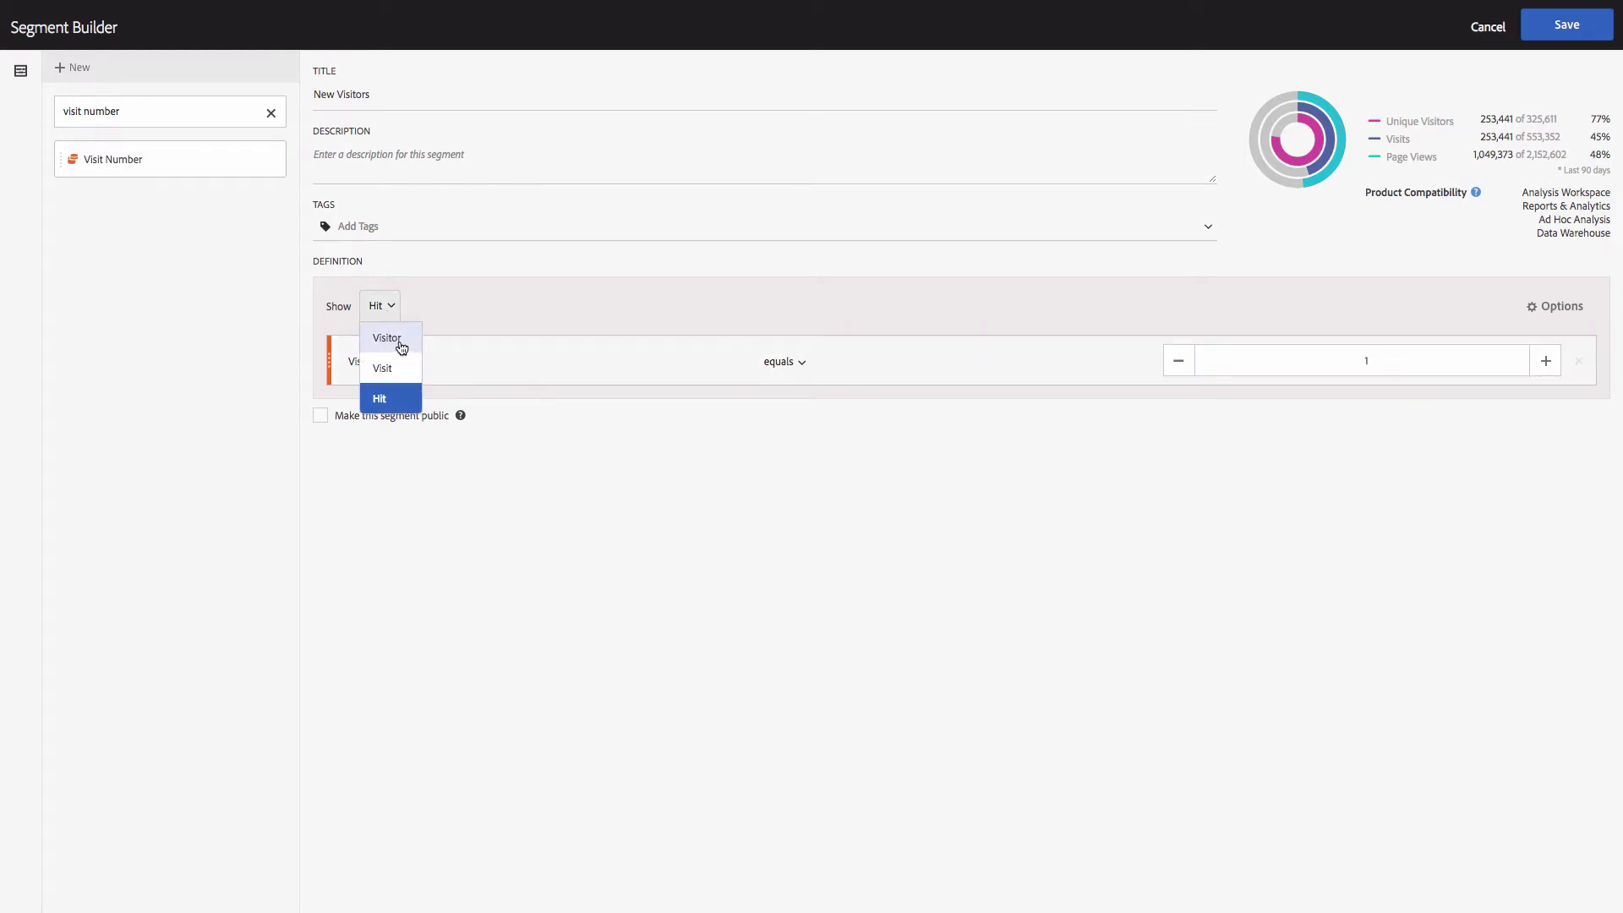
left_click(402, 342)
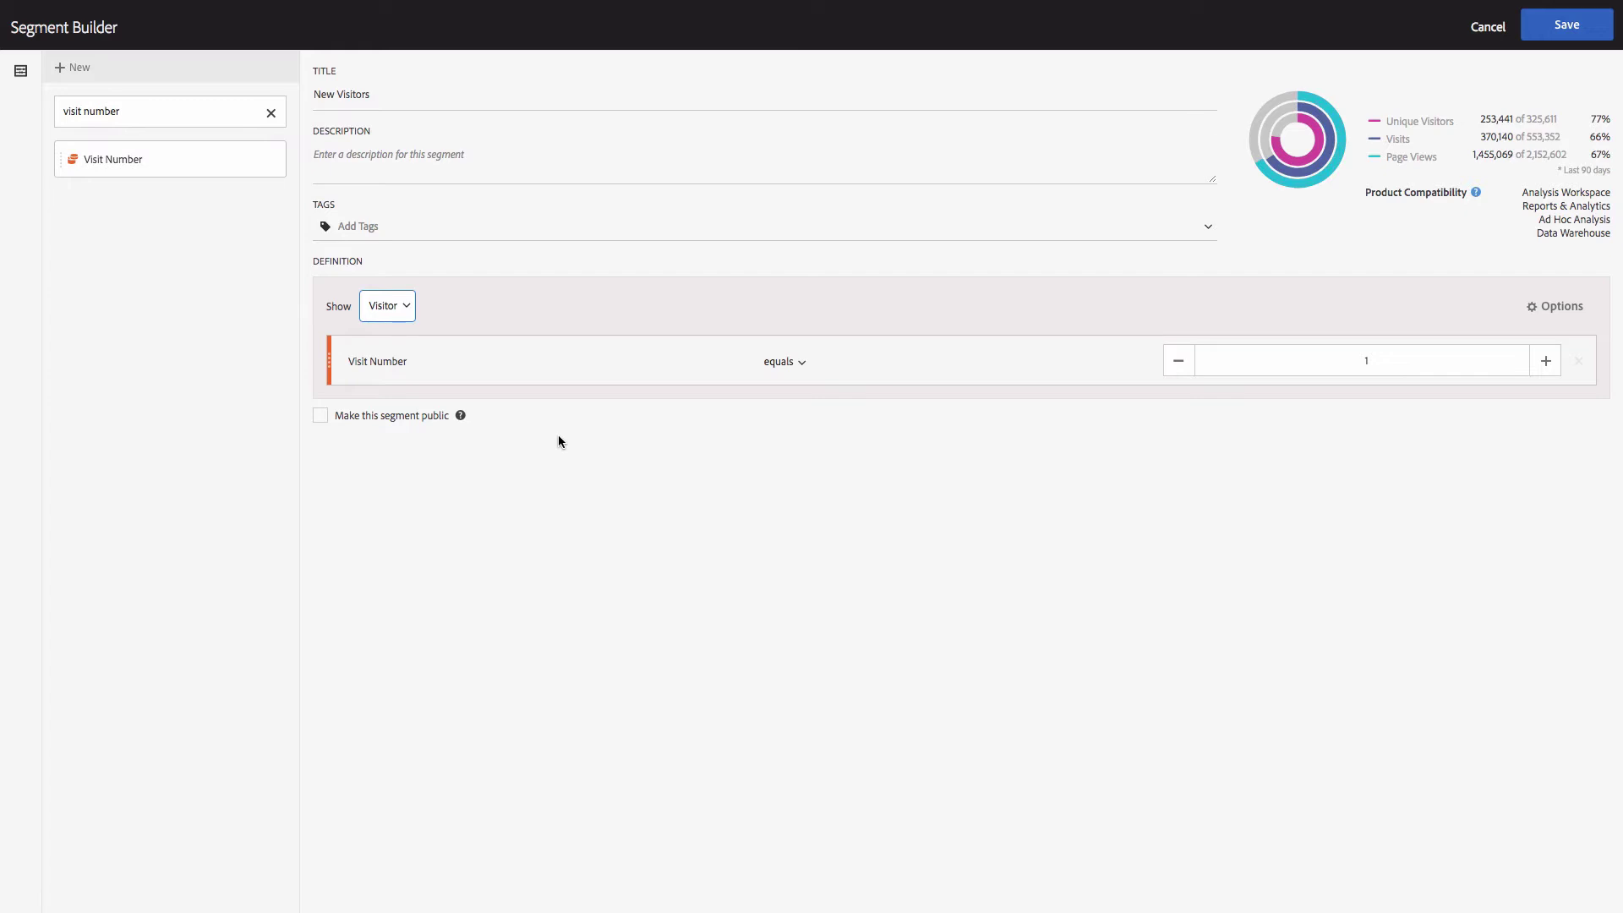
Add a container to the segment definition and set the container's level to Visitor
left_click(1572, 313)
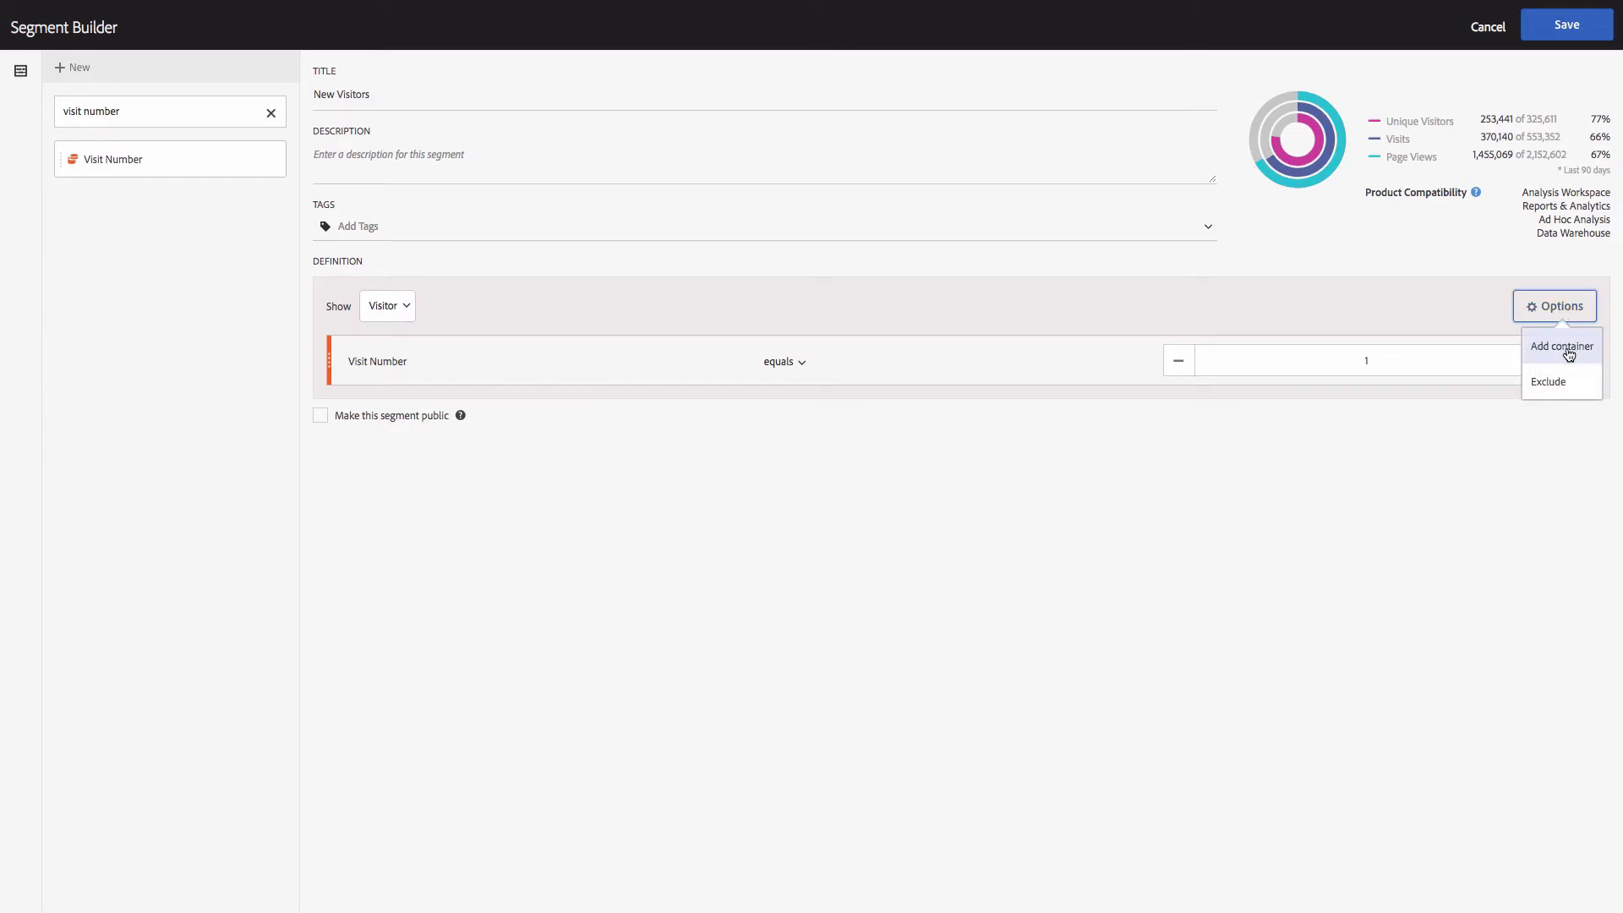
left_click(1570, 355)
left_click(1544, 448)
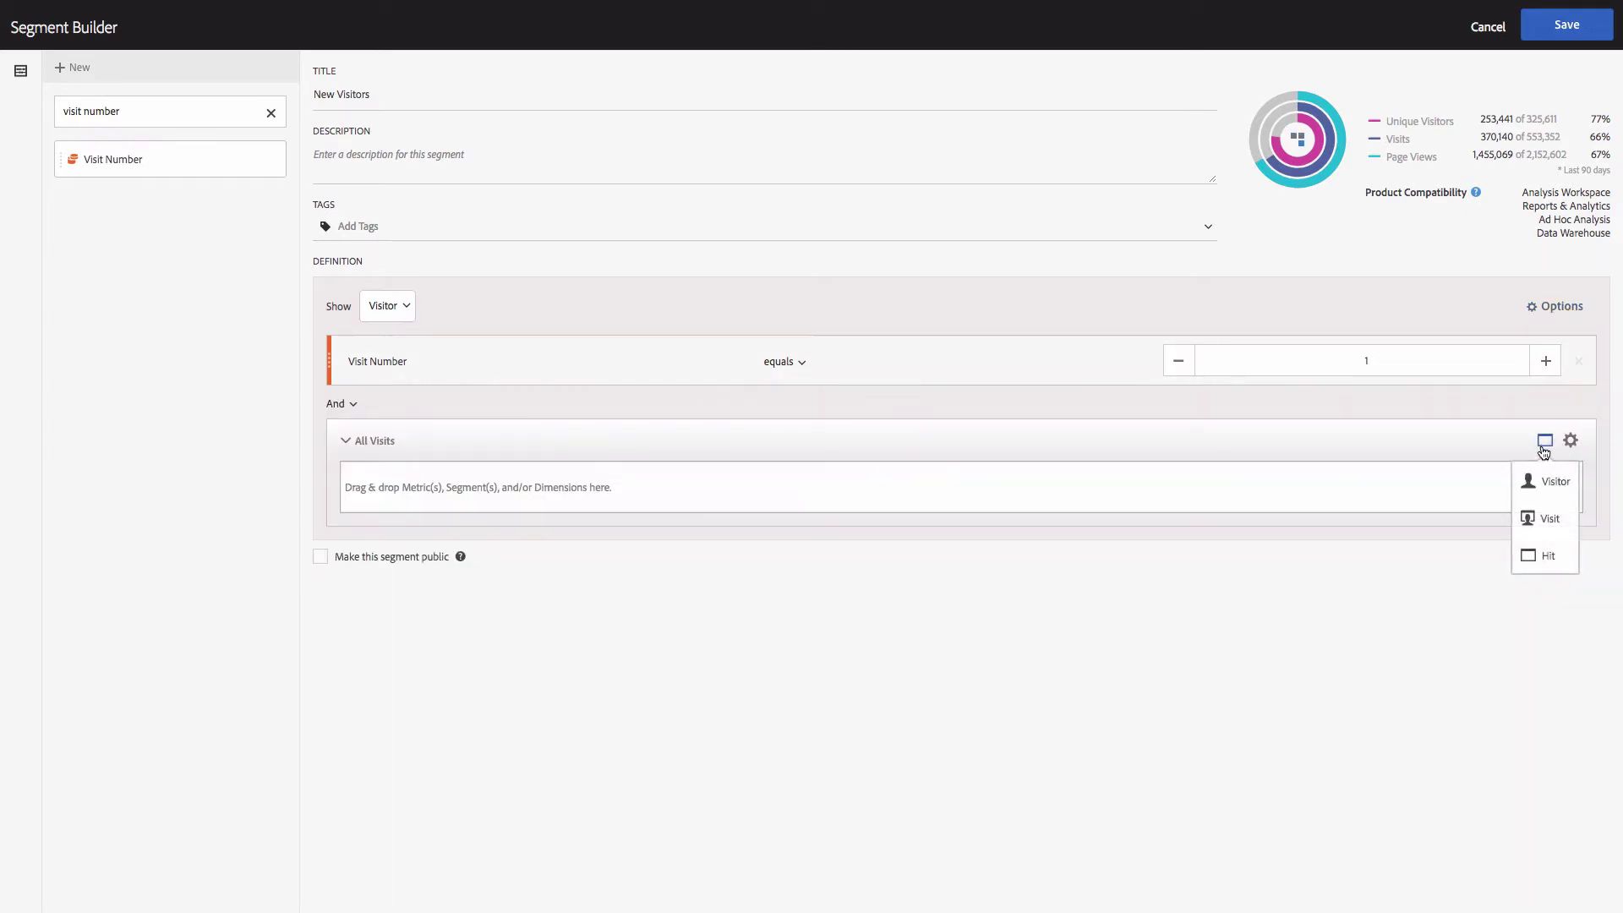
left_click(1541, 477)
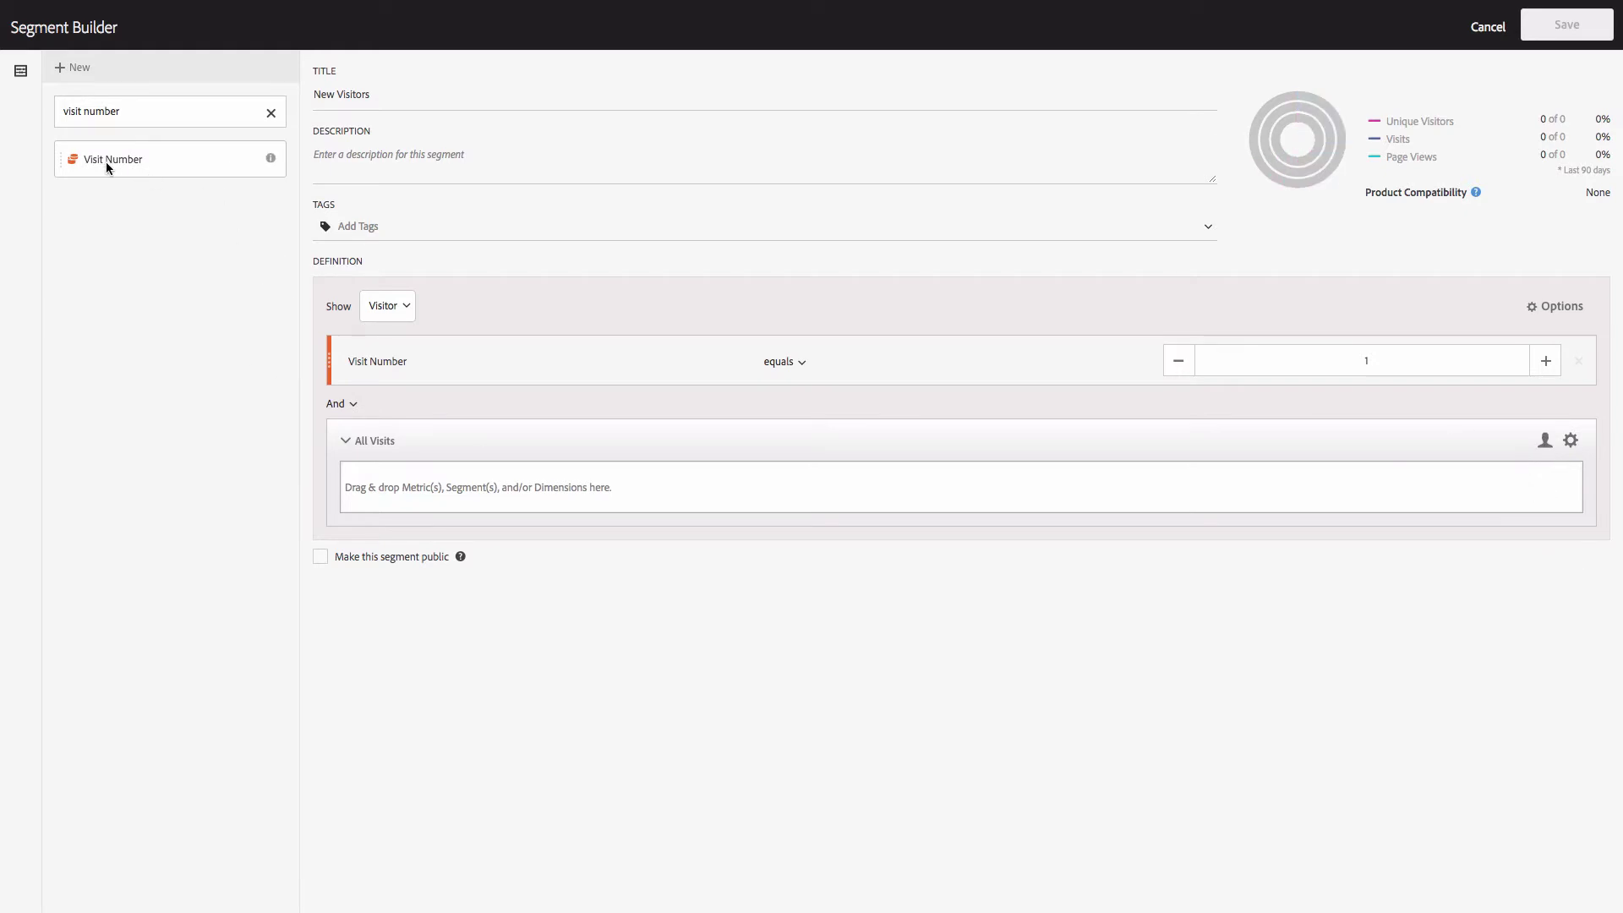
Add a Visit Number is greater than 1 condition inside the new container
left_click_drag(108, 164, 507, 478)
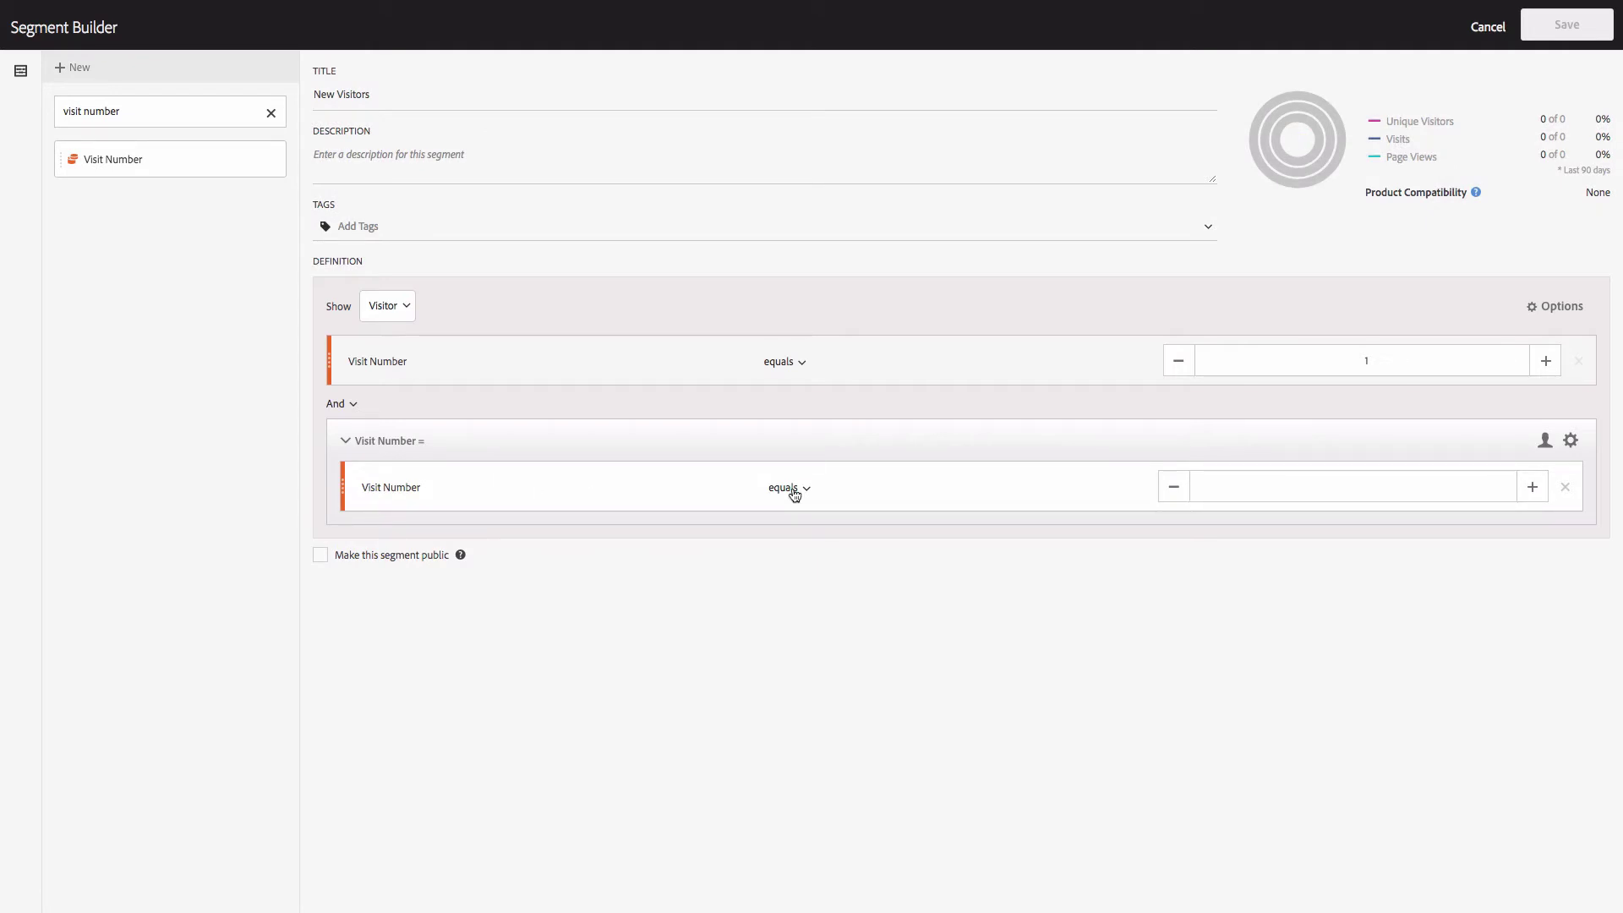
left_click(795, 491)
left_click(814, 580)
left_click(1245, 481)
type("1")
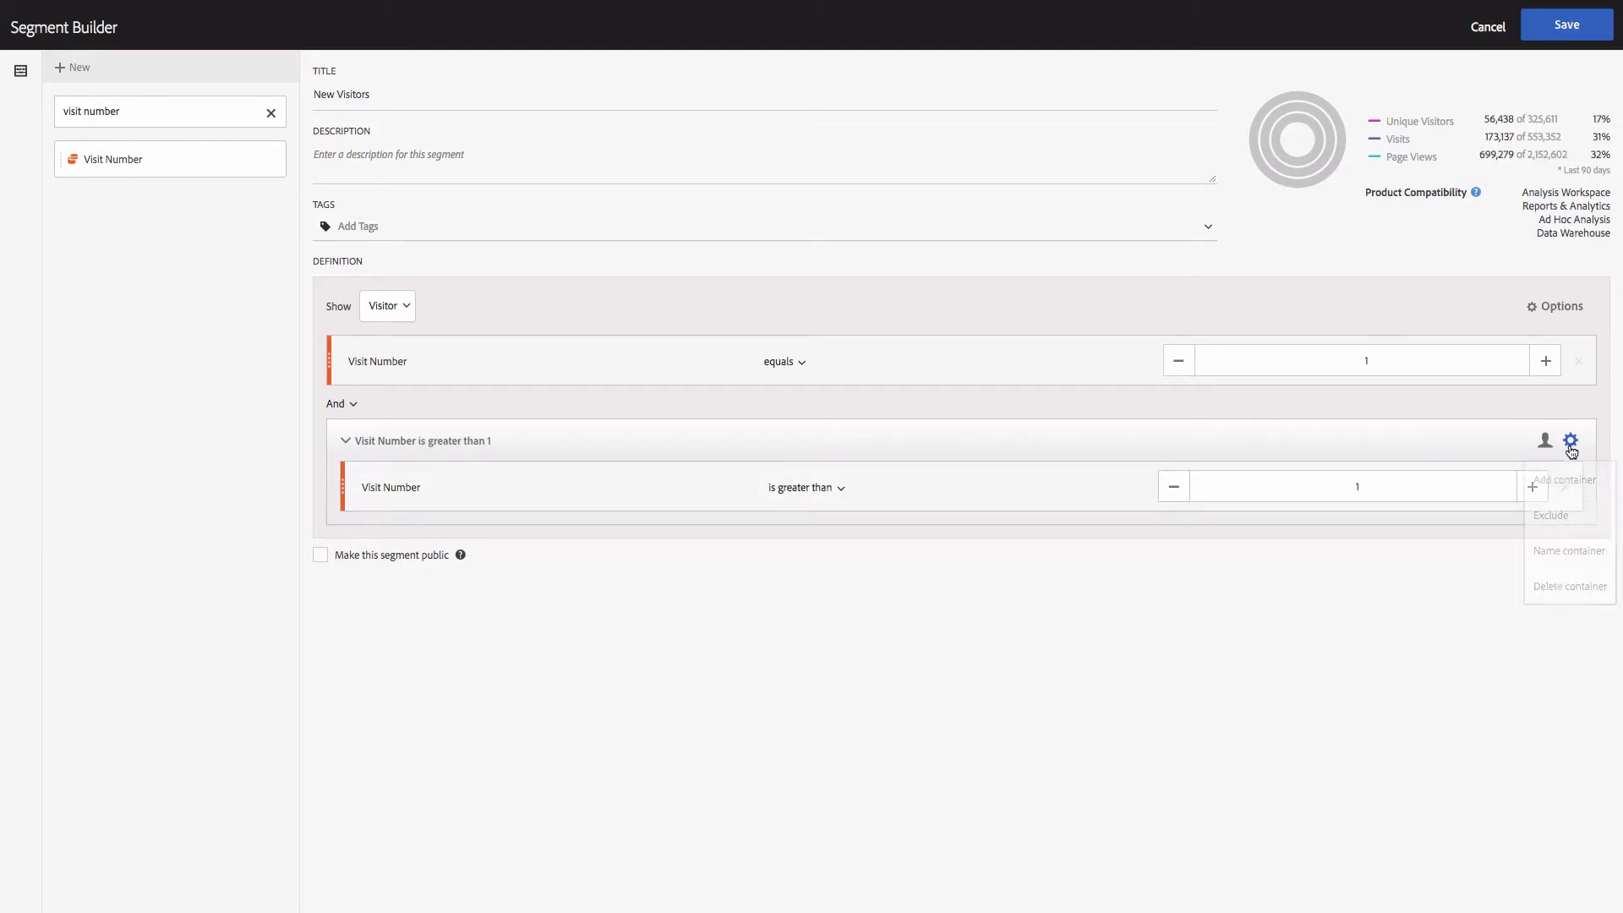
Set the Visit Number is greater than 1 container to Exclude and save the New Visitors segment
left_click(1570, 439)
left_click(1562, 523)
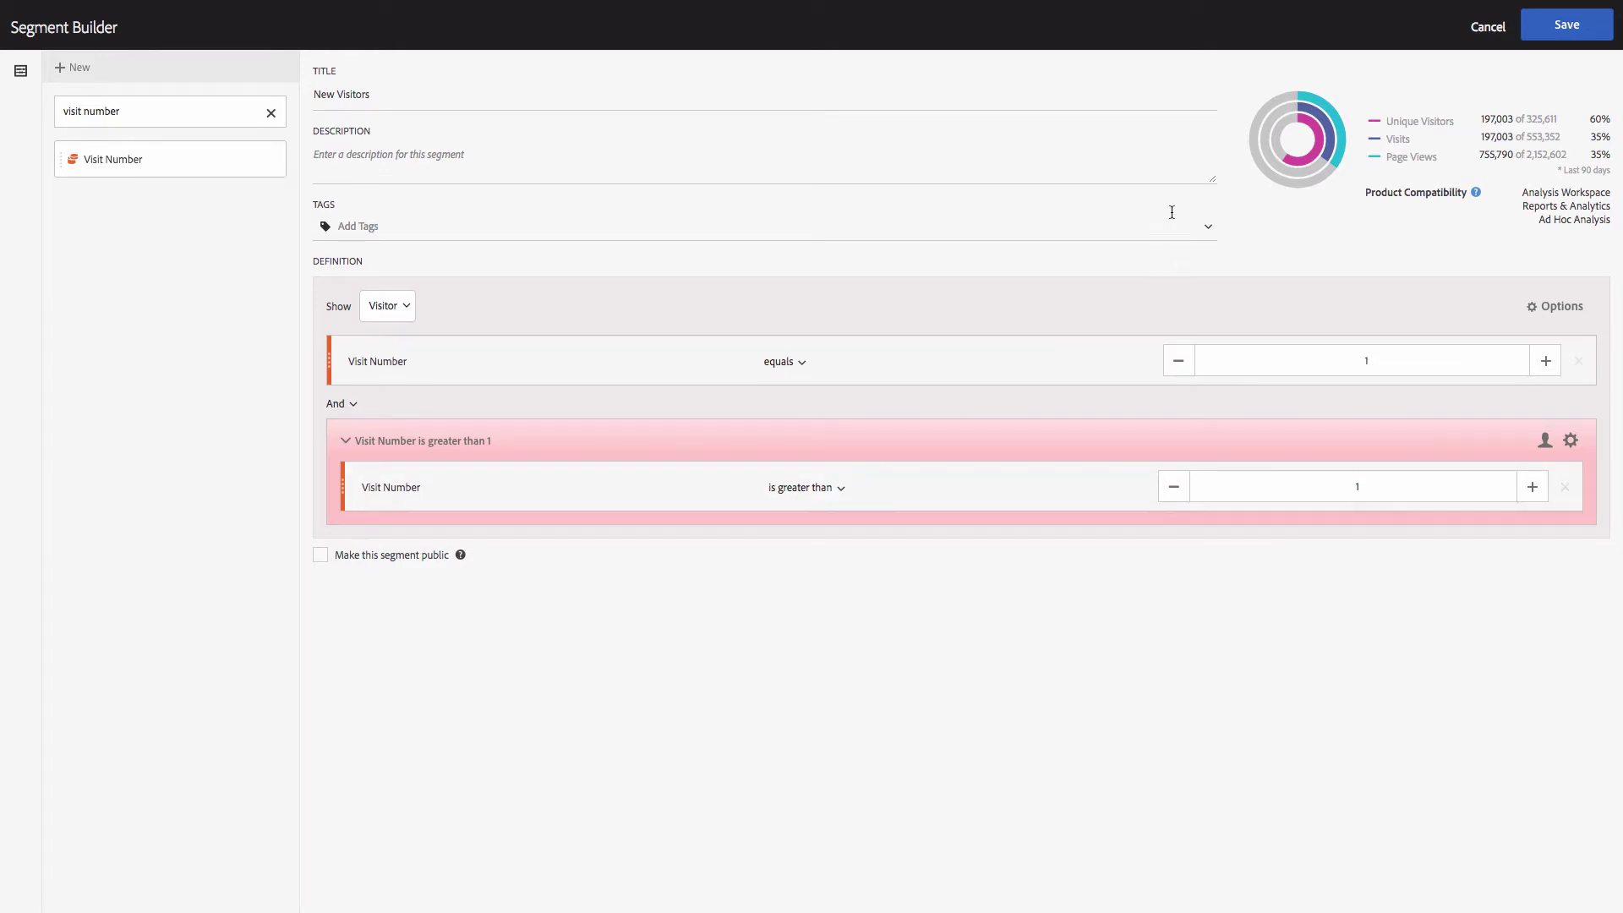
left_click(1569, 43)
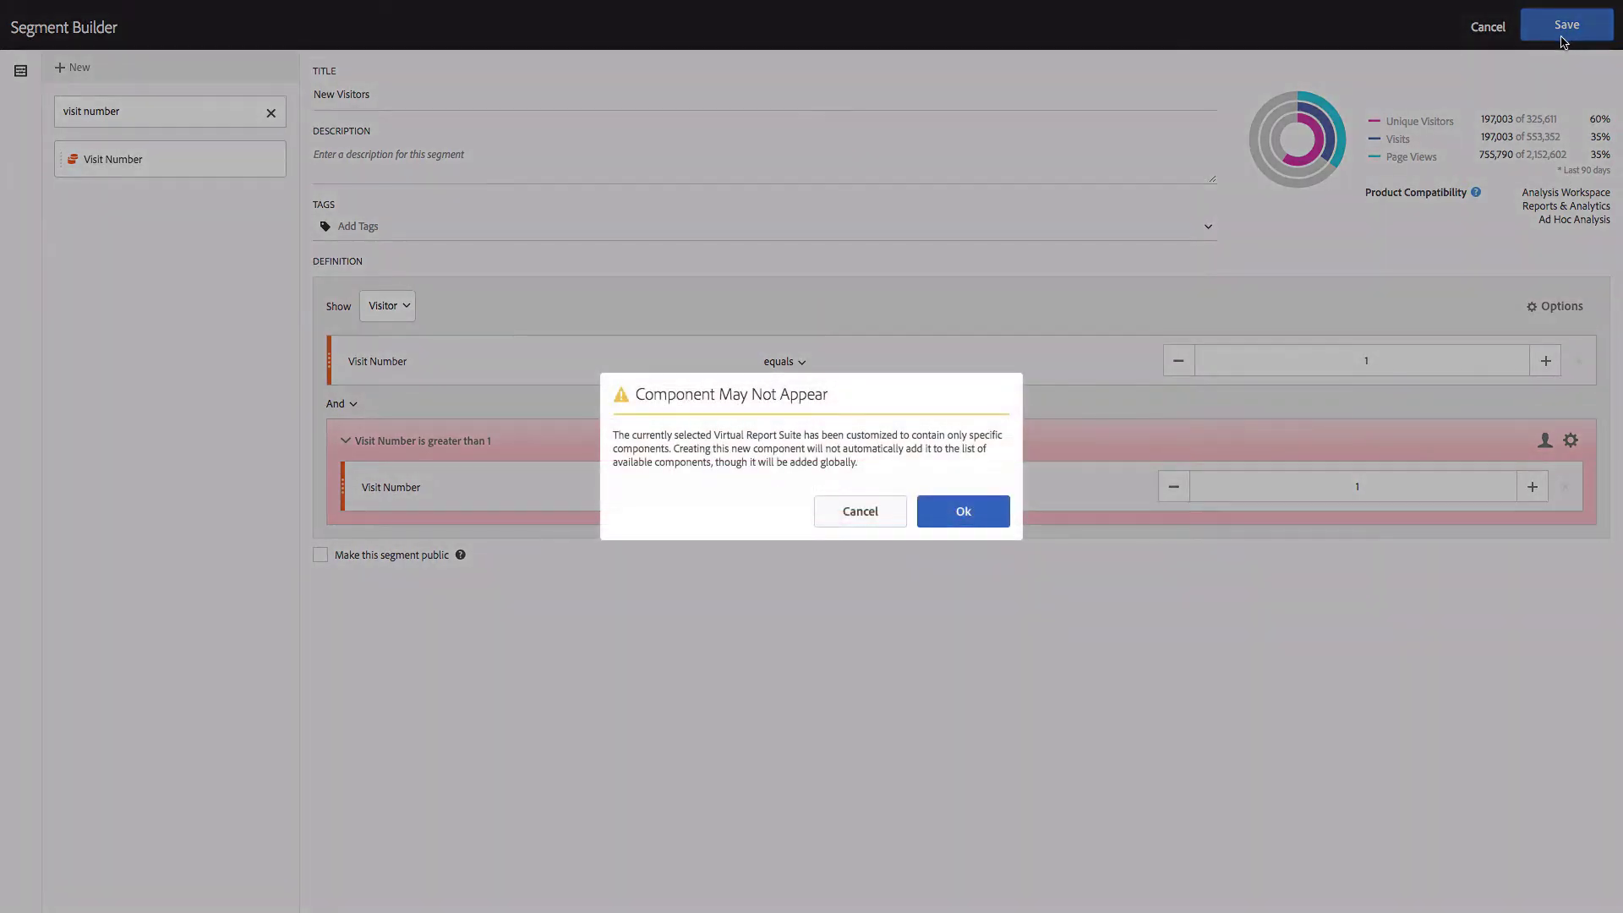
left_click(964, 510)
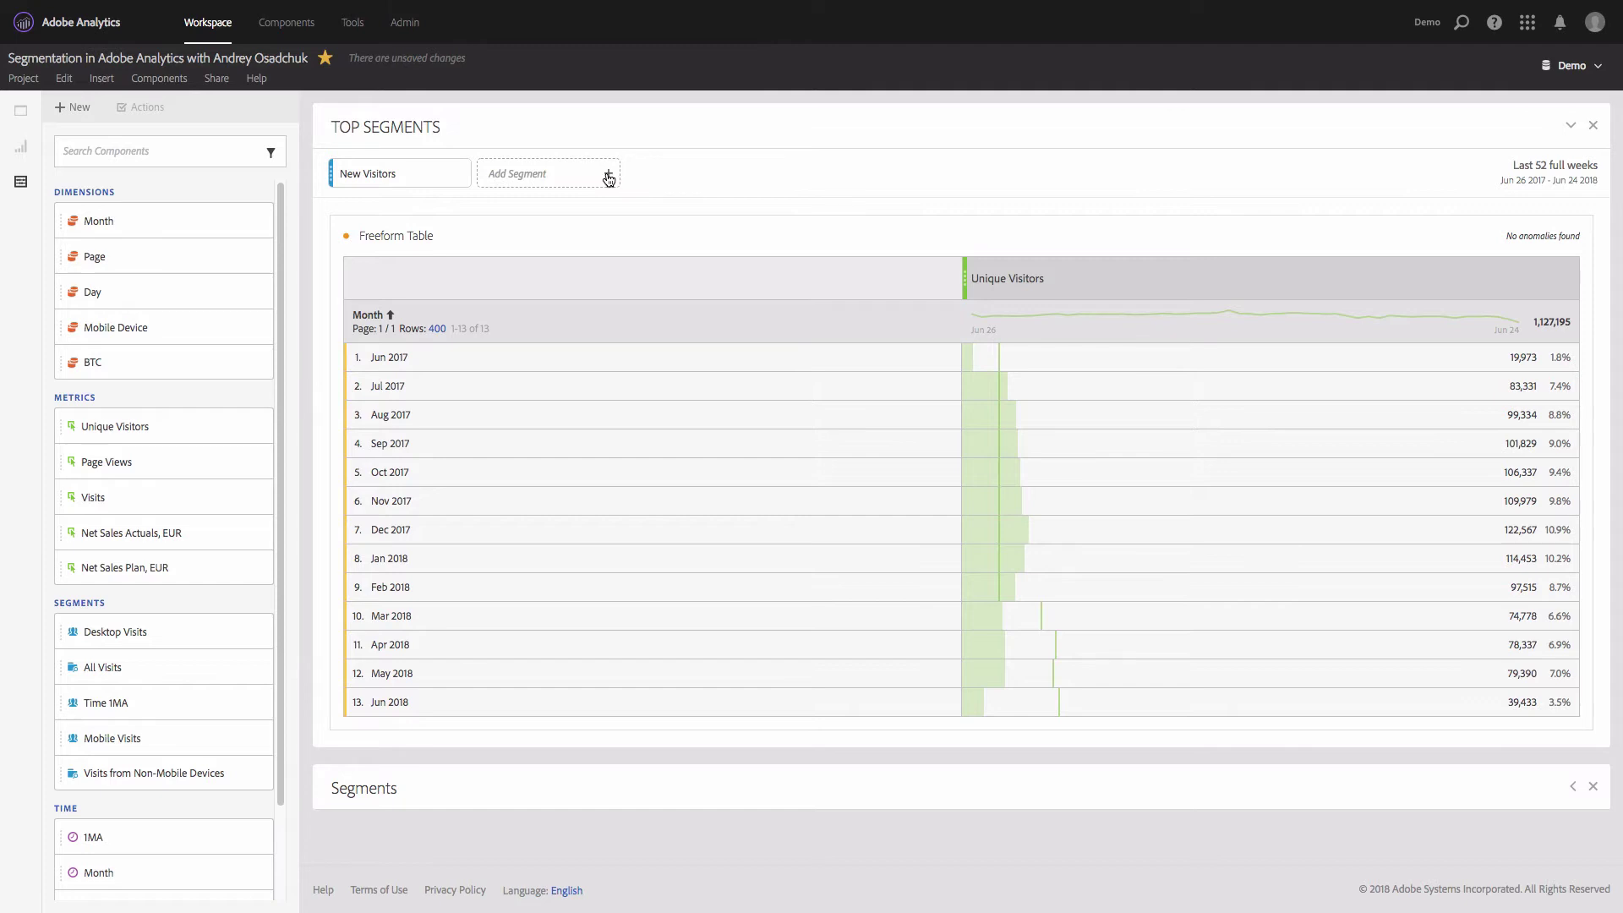
Start another segment for the panel, title it "Returning Visitors", and set it to show Visitor
left_click(609, 175)
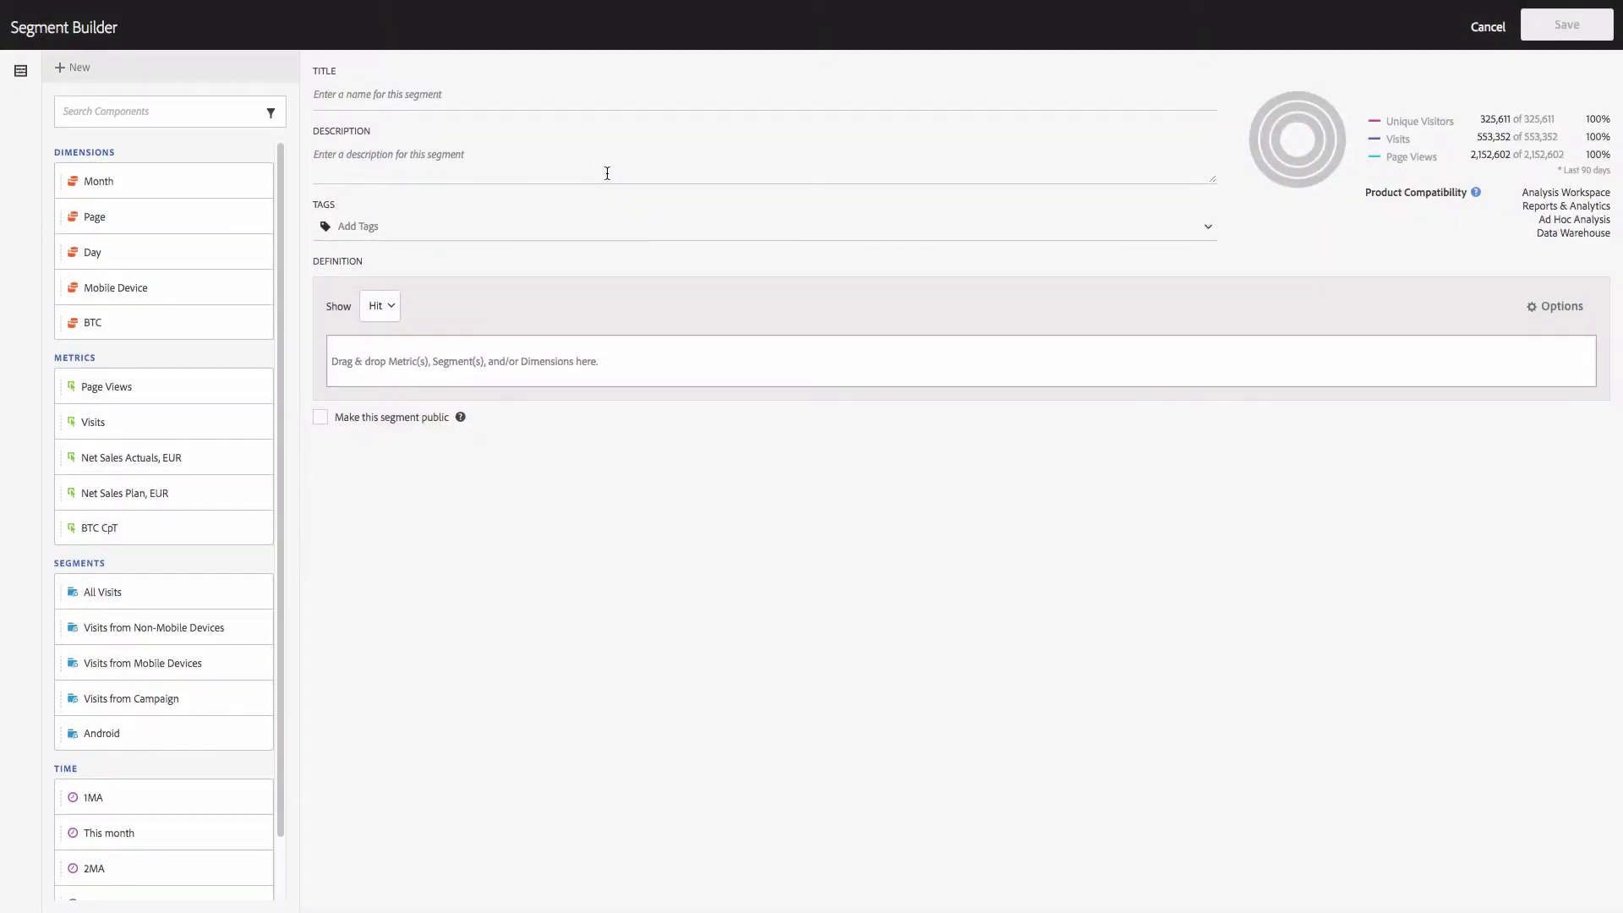
left_click(440, 95)
type("Re")
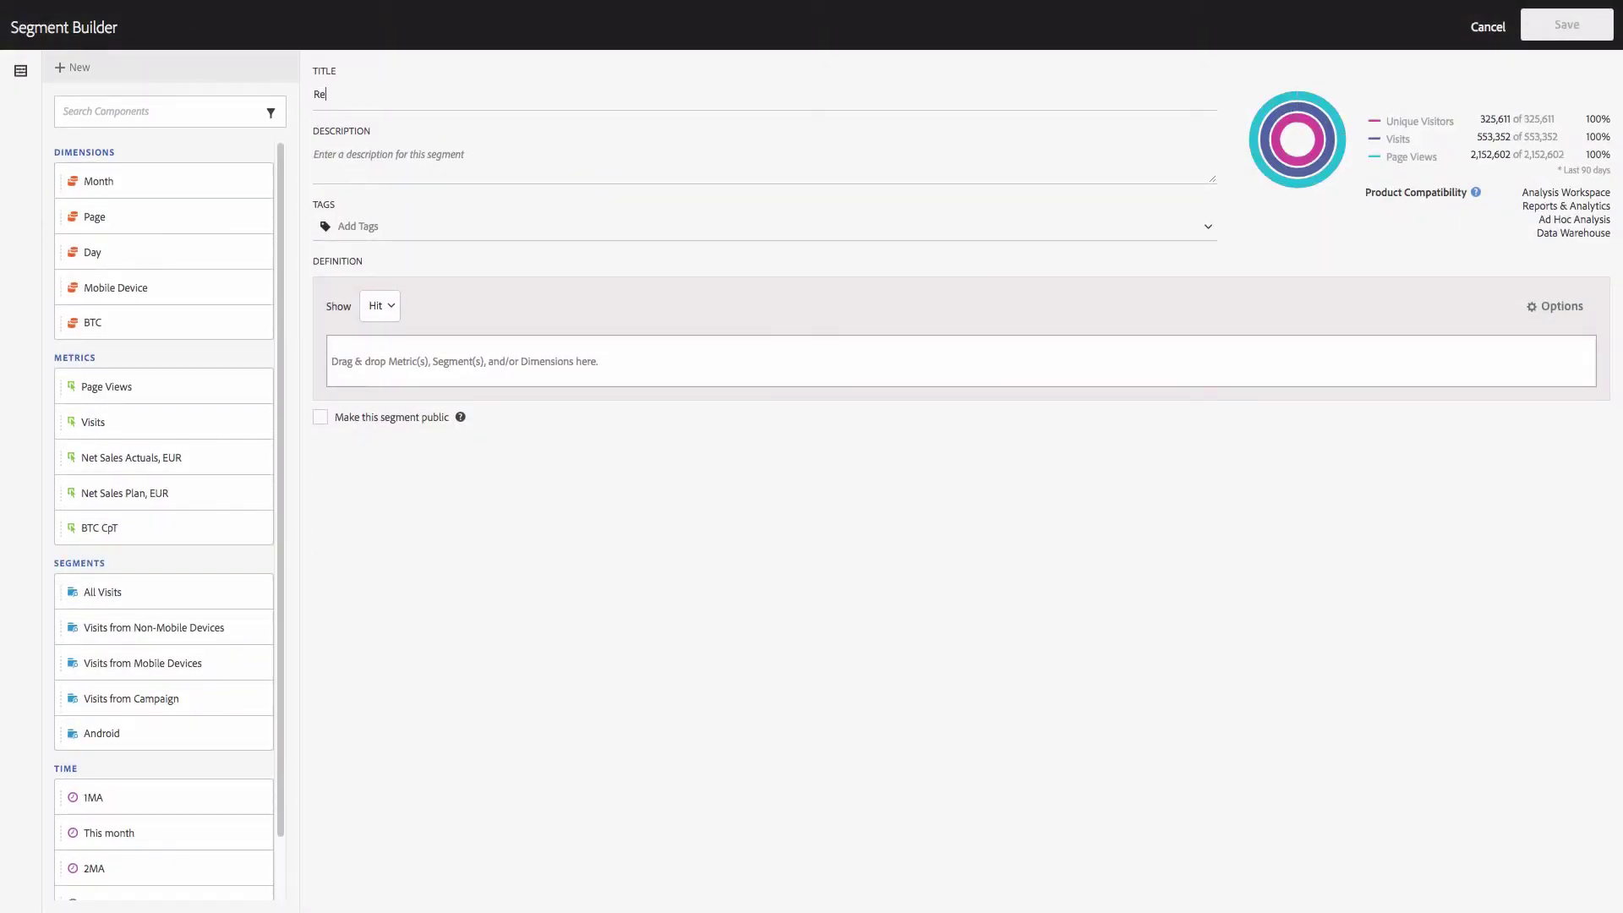
type("turning Visitors")
left_click(396, 315)
left_click(399, 338)
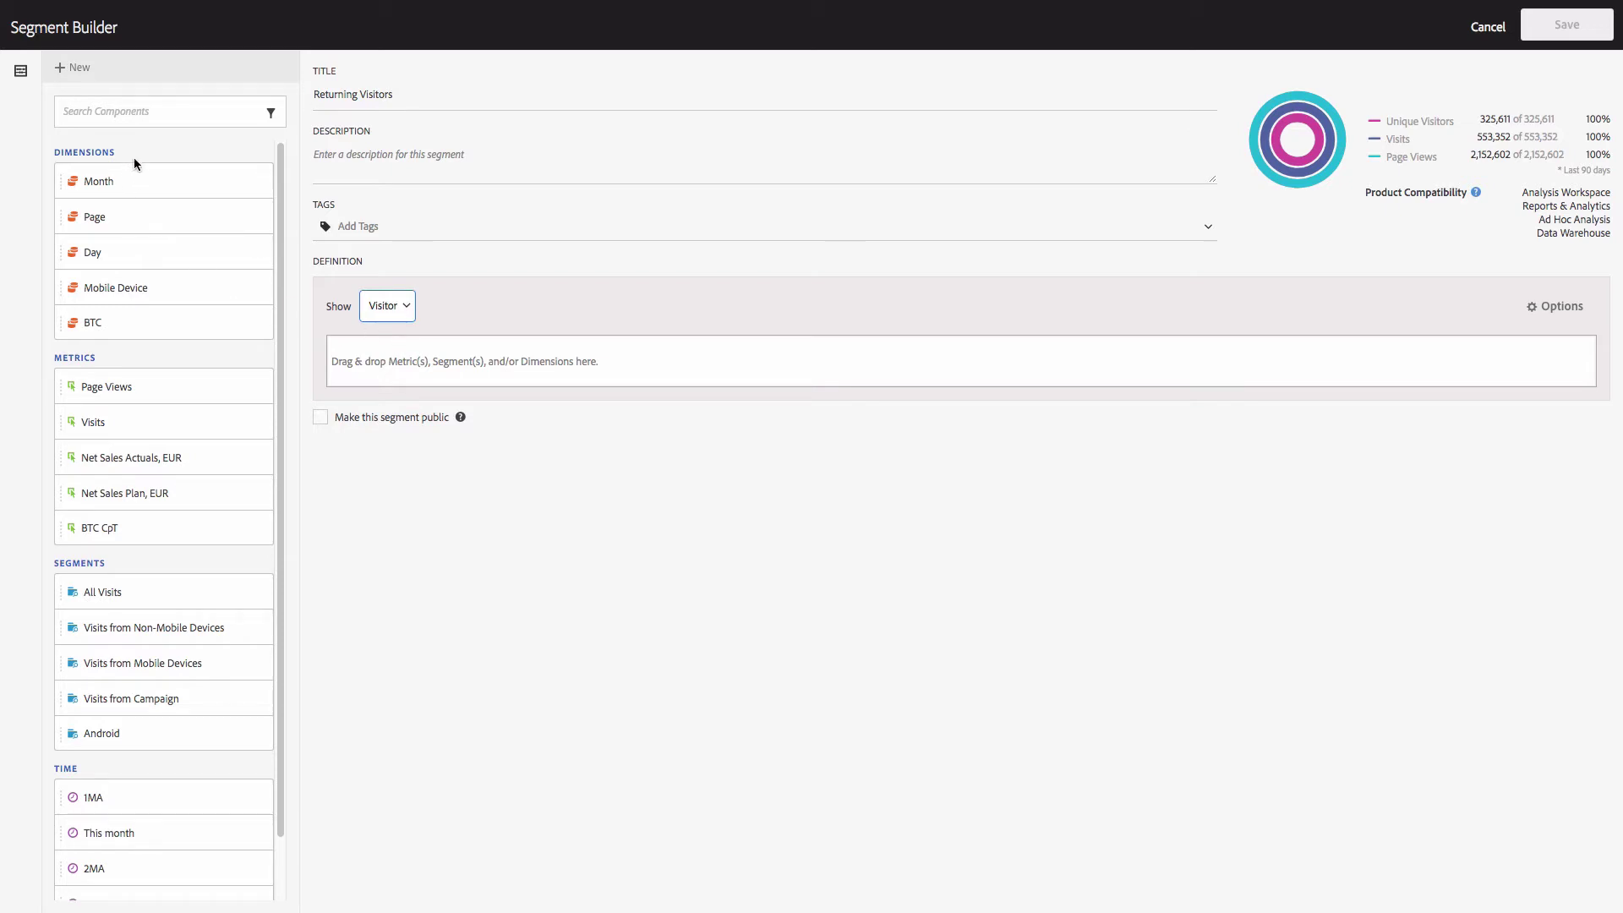
Add a Visit Number is greater than 1 condition to the definition and save the Returning Visitors segment
left_click(120, 114)
type("visit nu")
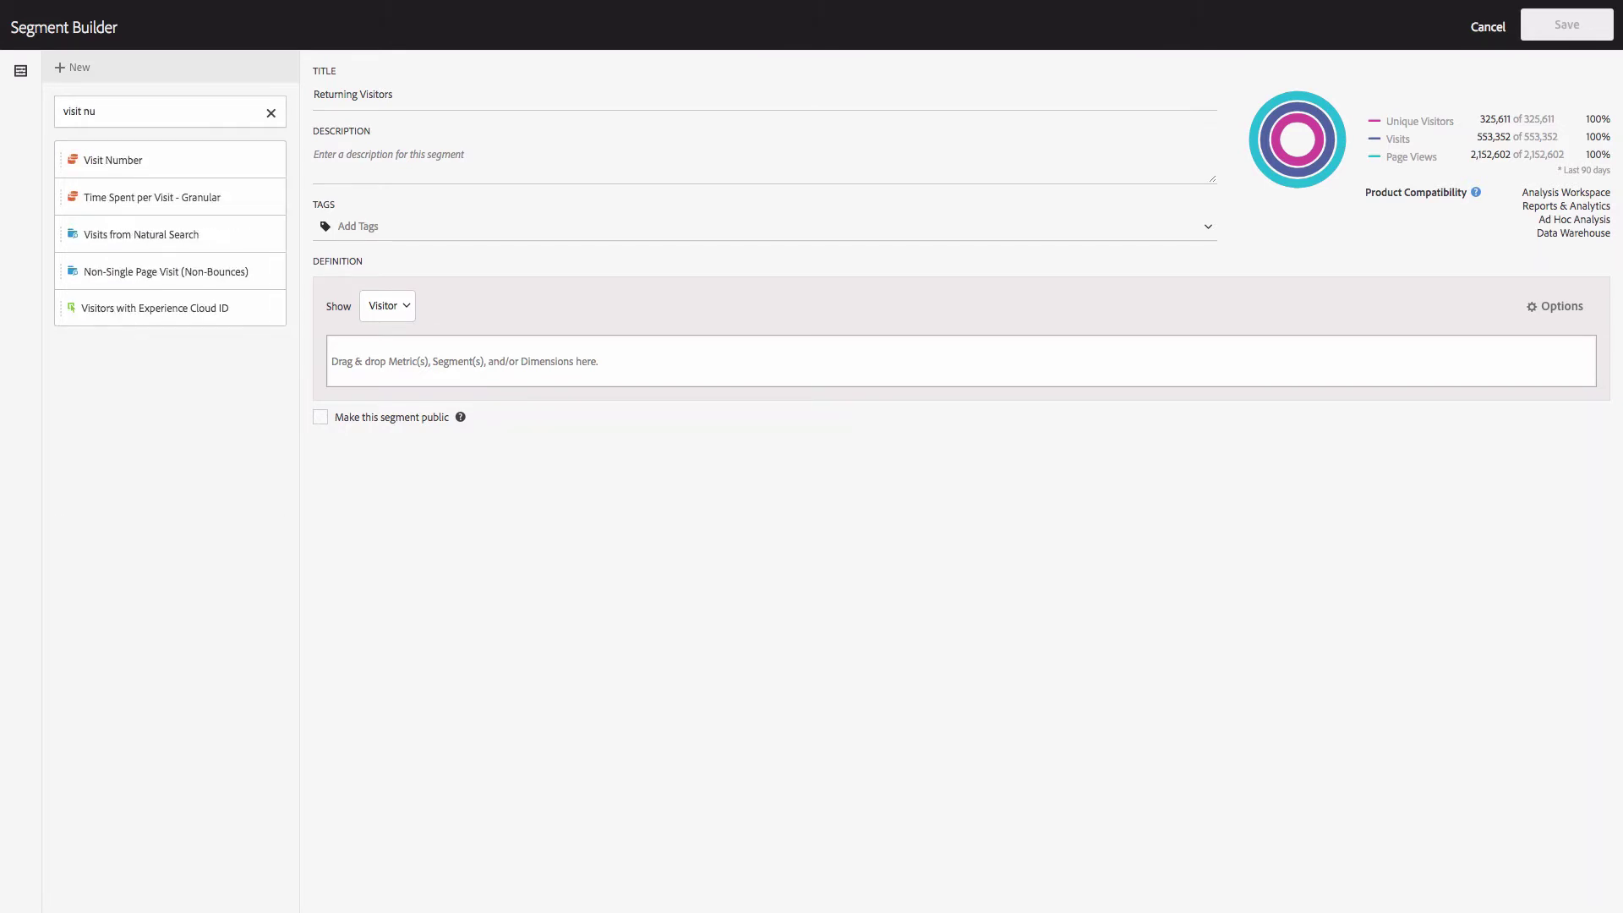
left_click_drag(134, 162, 570, 359)
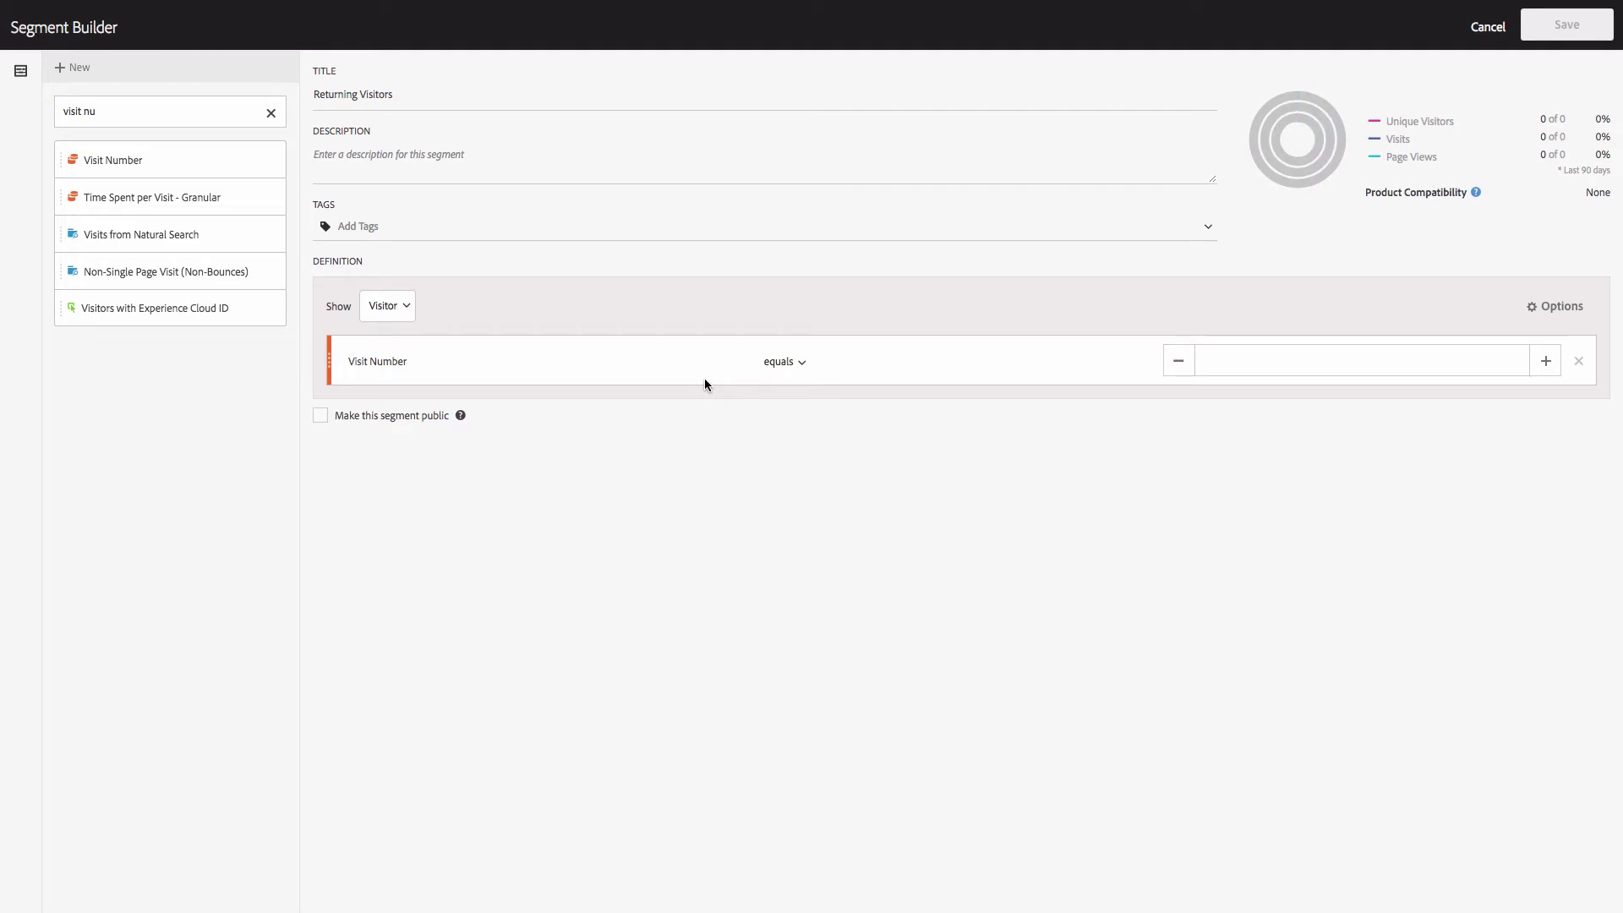
left_click(792, 371)
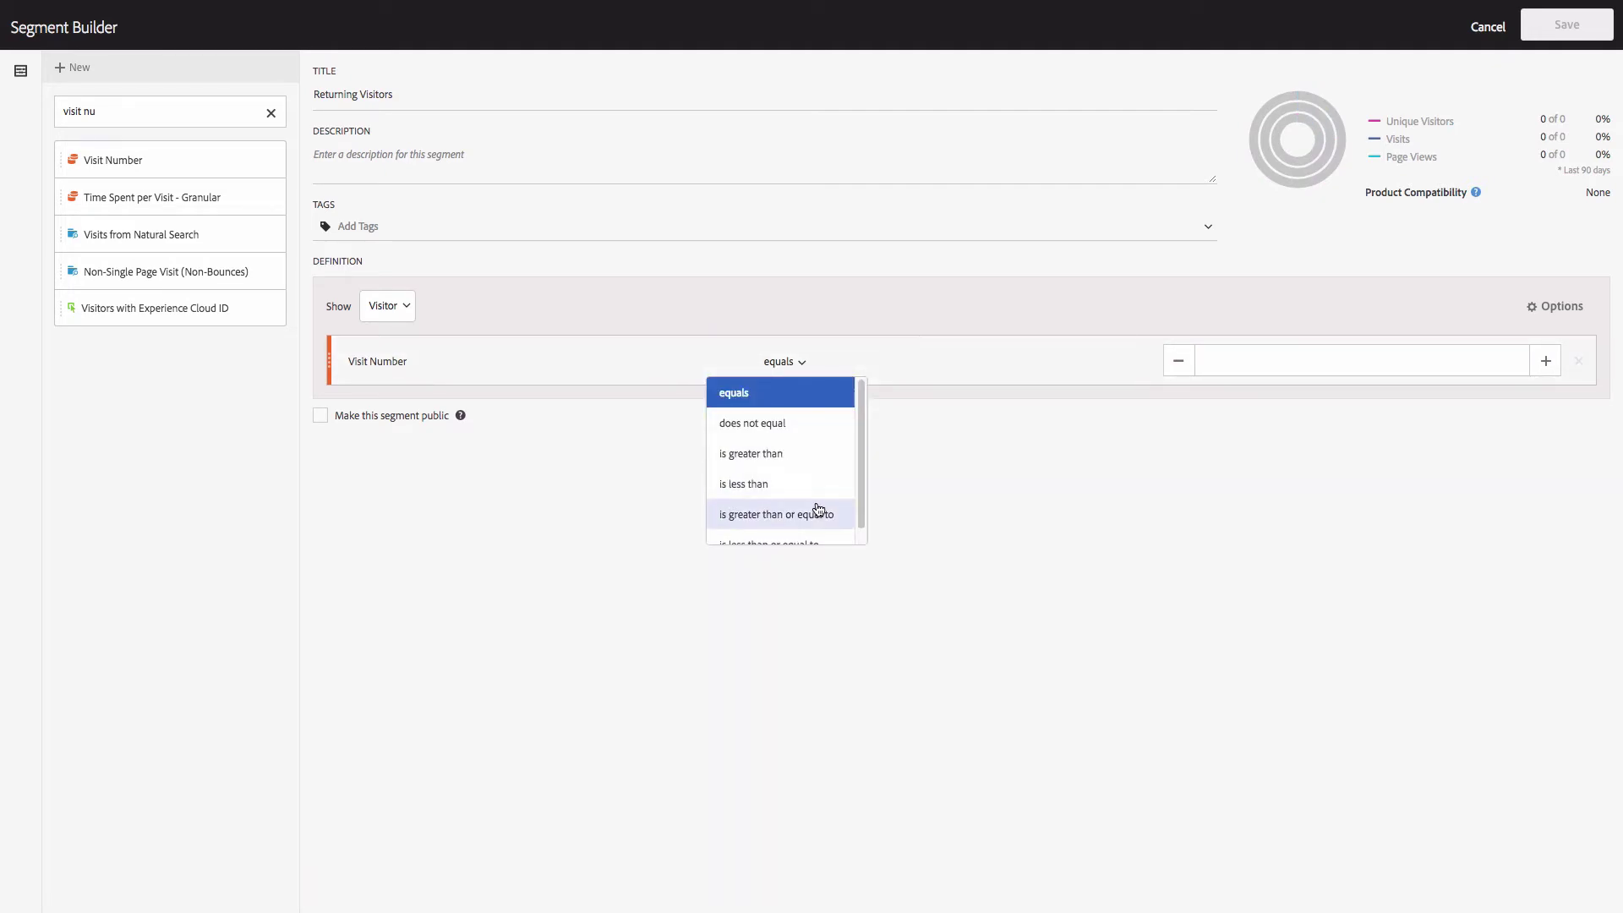
left_click(804, 453)
left_click(1285, 370)
type("1")
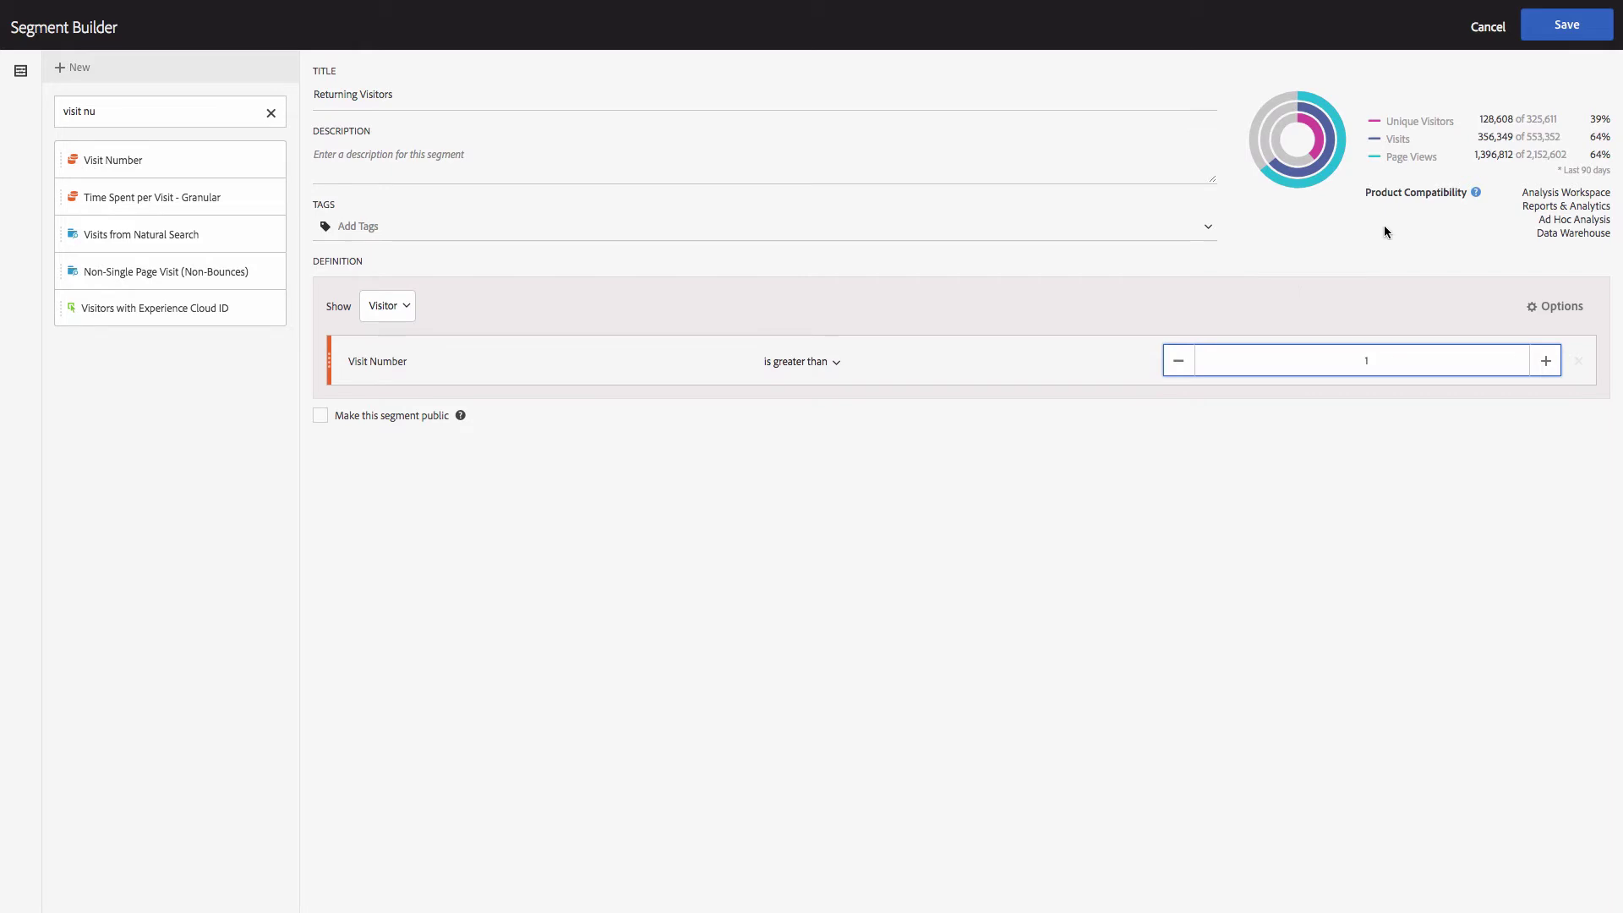
left_click(1556, 32)
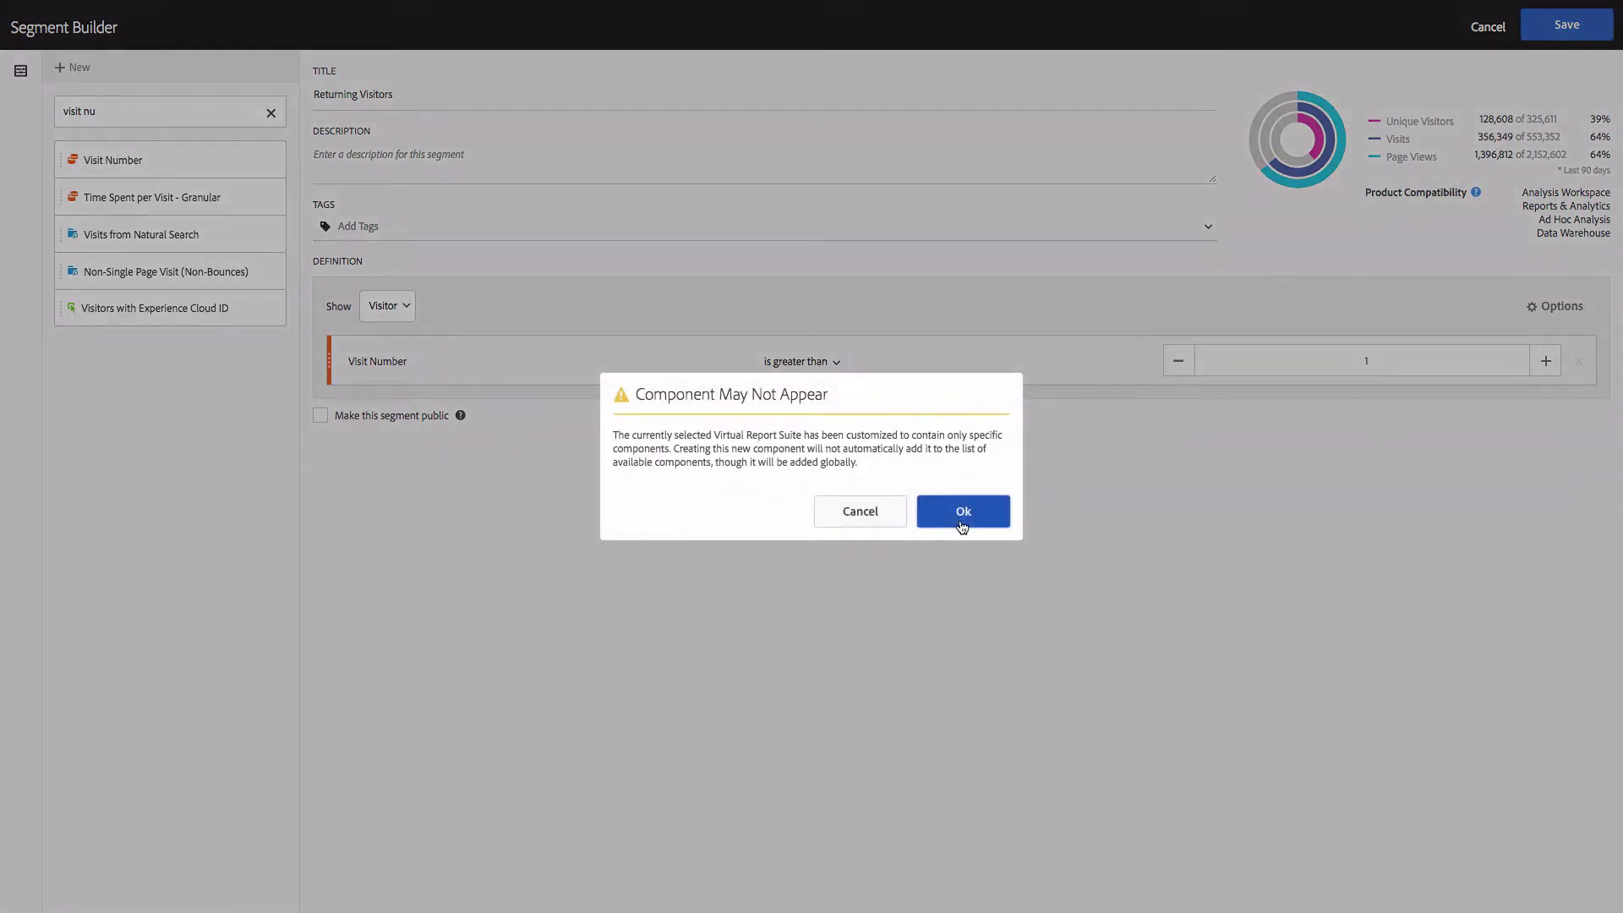
left_click(963, 511)
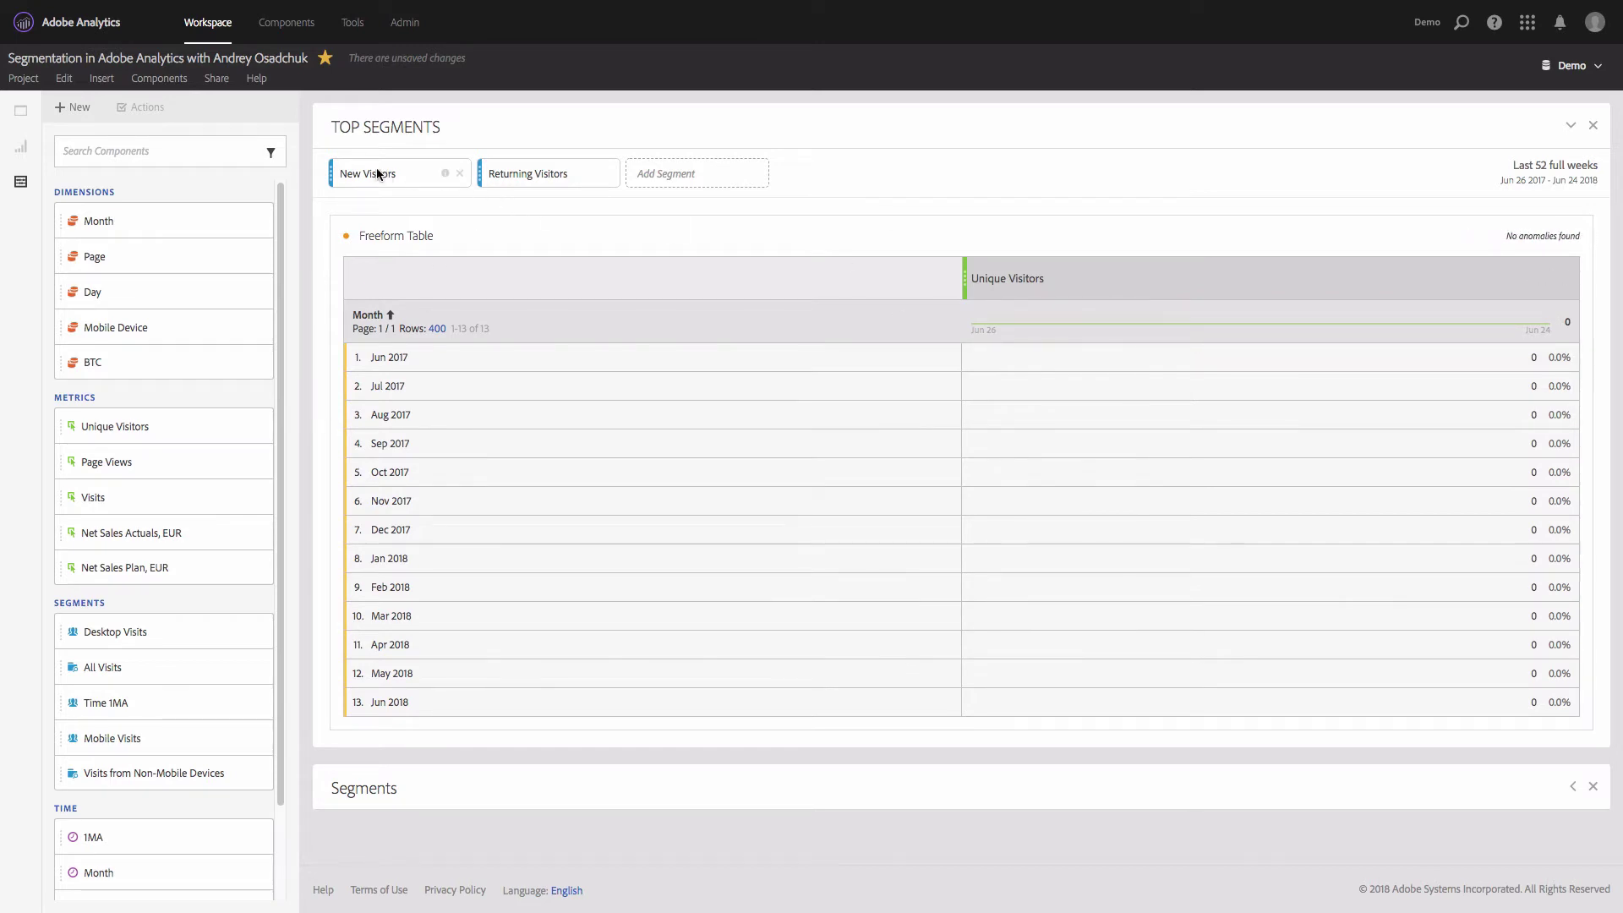
Split the table's Unique Visitors column by the New Visitors and Returning Visitors segments, and remove both segments from the panel filter
left_click_drag(363, 170, 1153, 294)
left_click_drag(593, 177, 1513, 299)
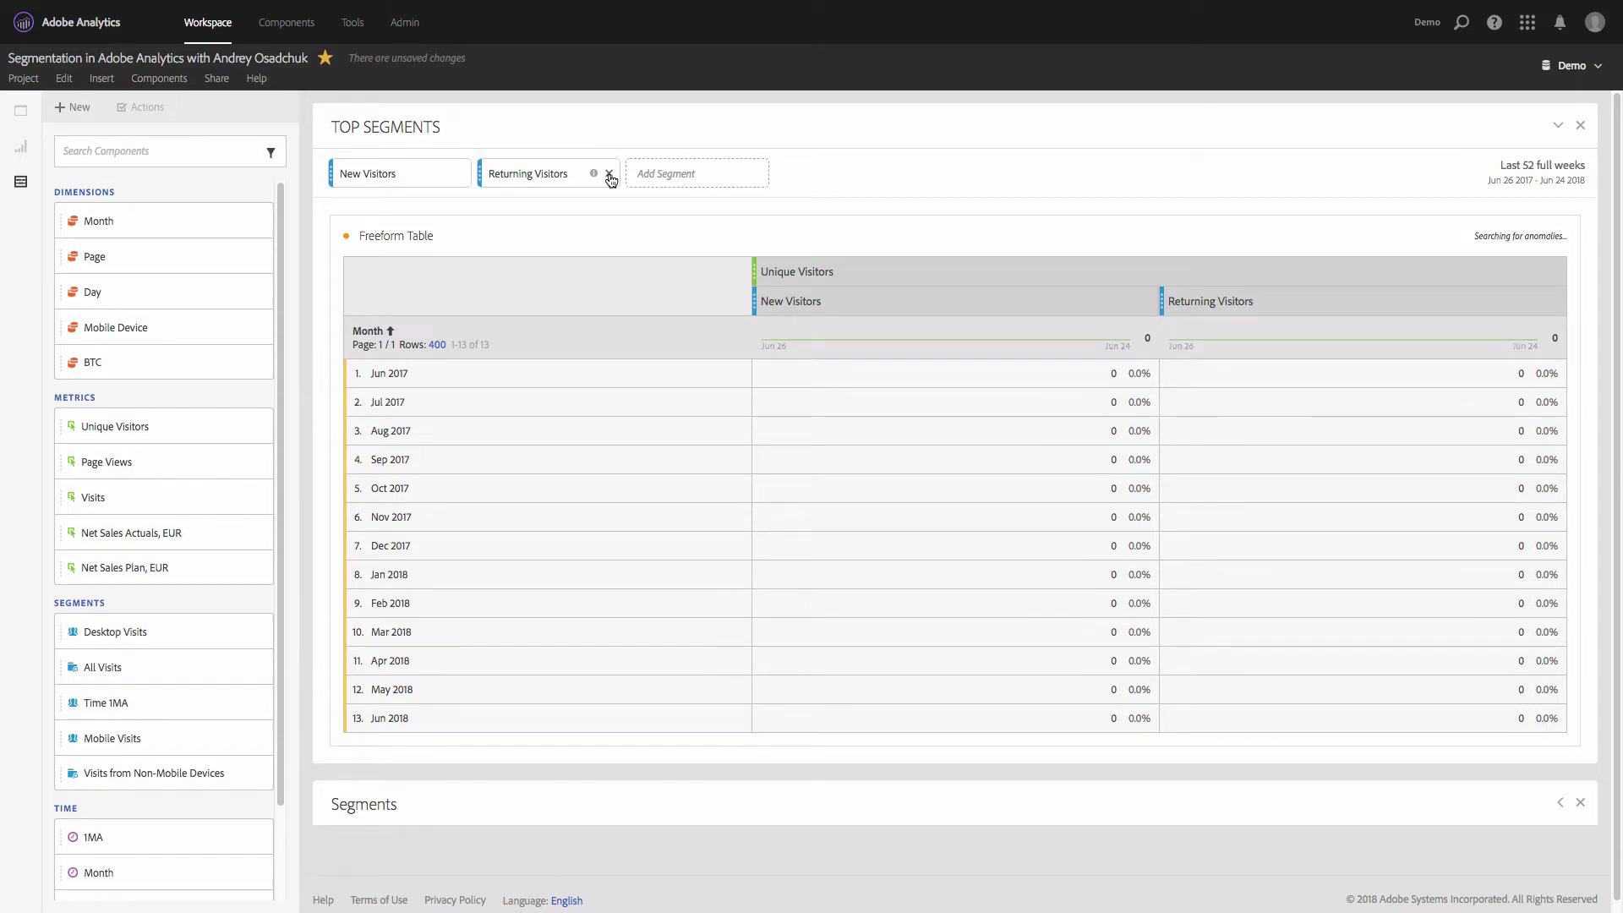
left_click(610, 174)
left_click(460, 174)
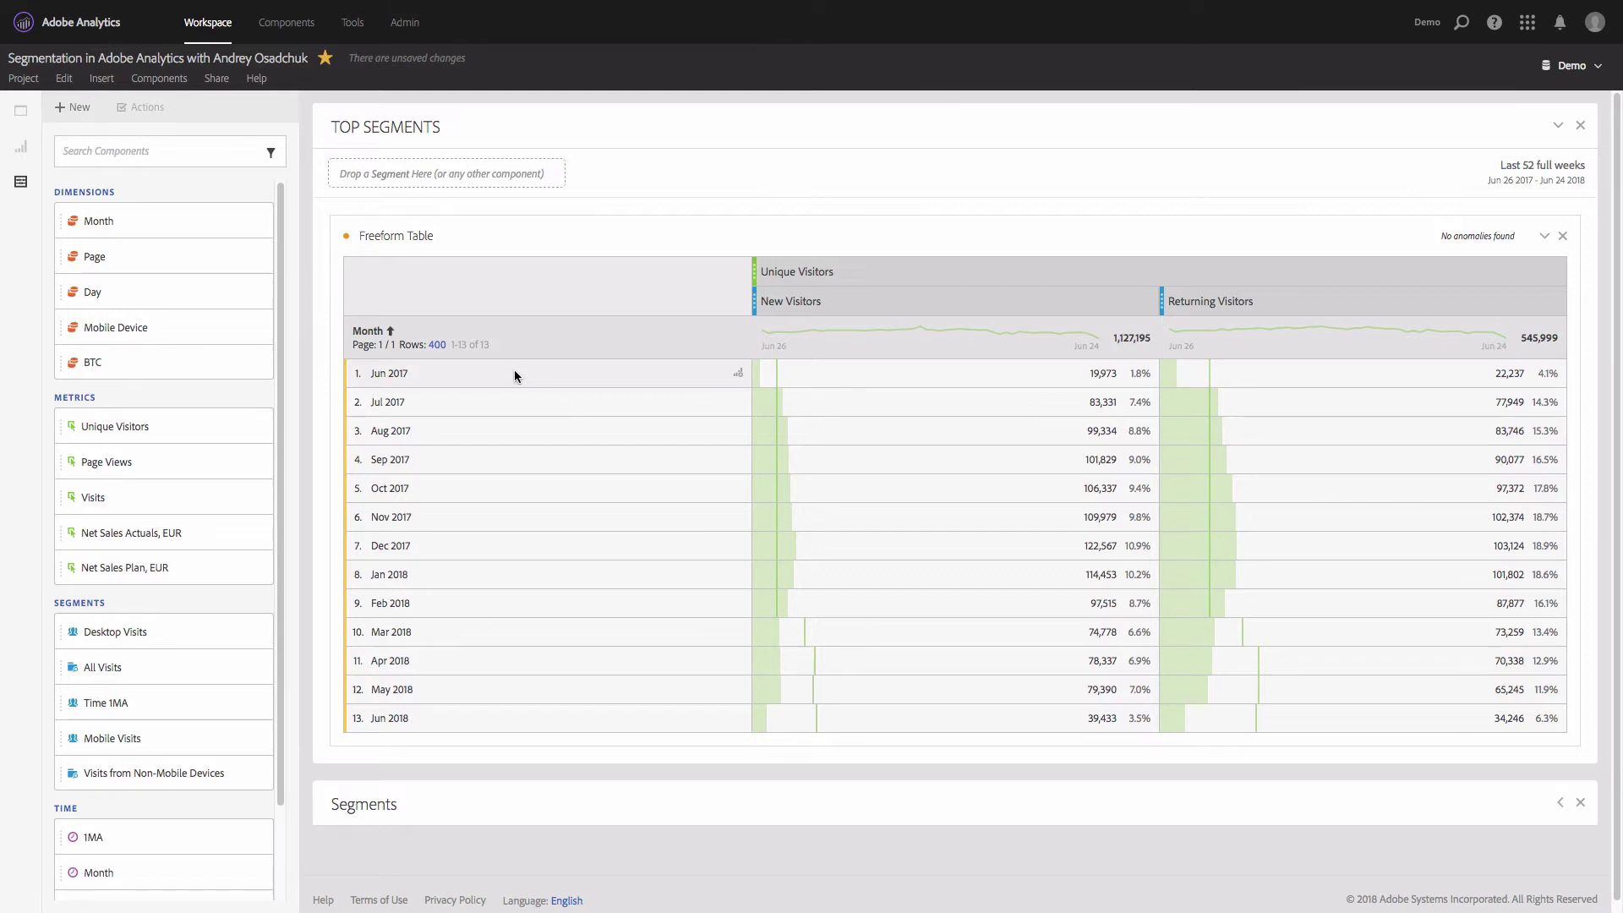
Set the Month rows of the table to calculate percentages by row
left_click(704, 339)
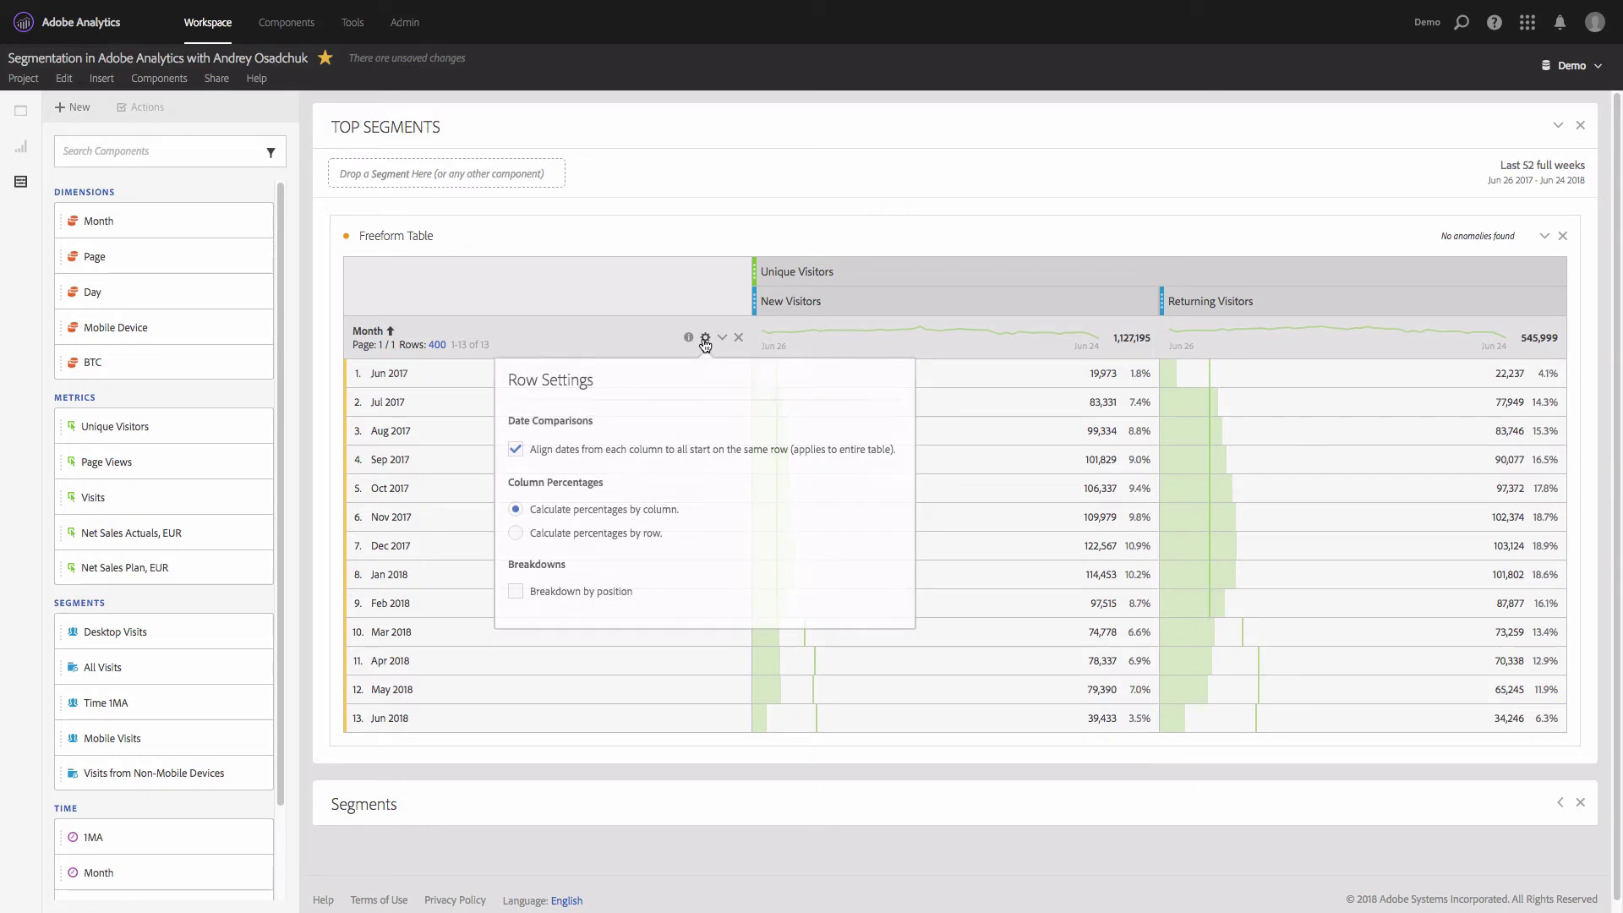
left_click(516, 534)
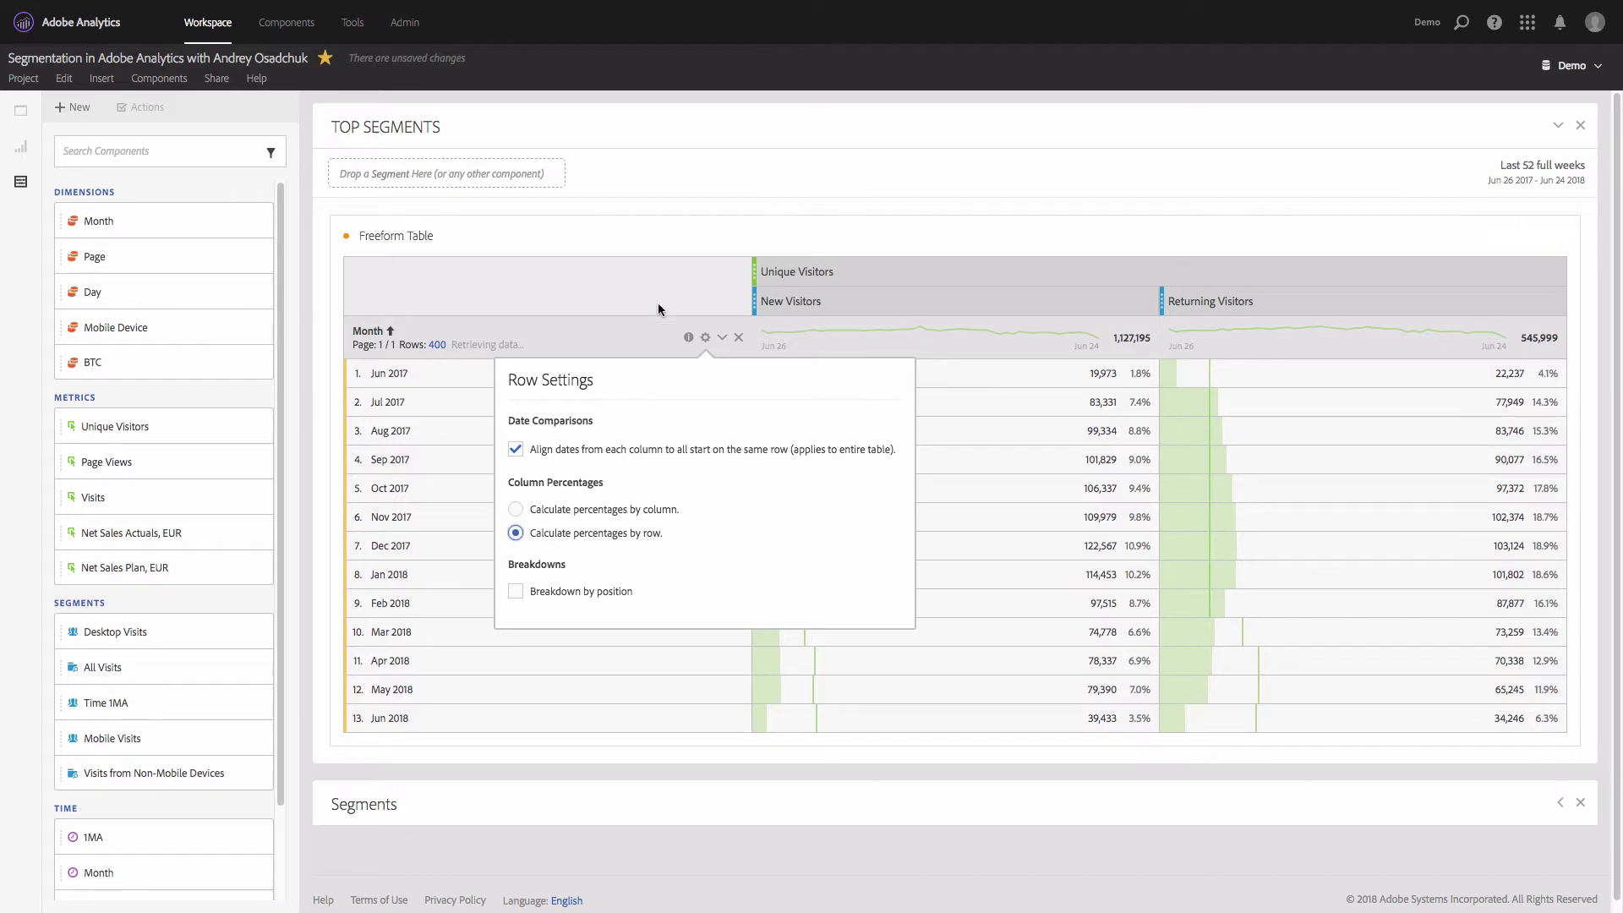
left_click(657, 254)
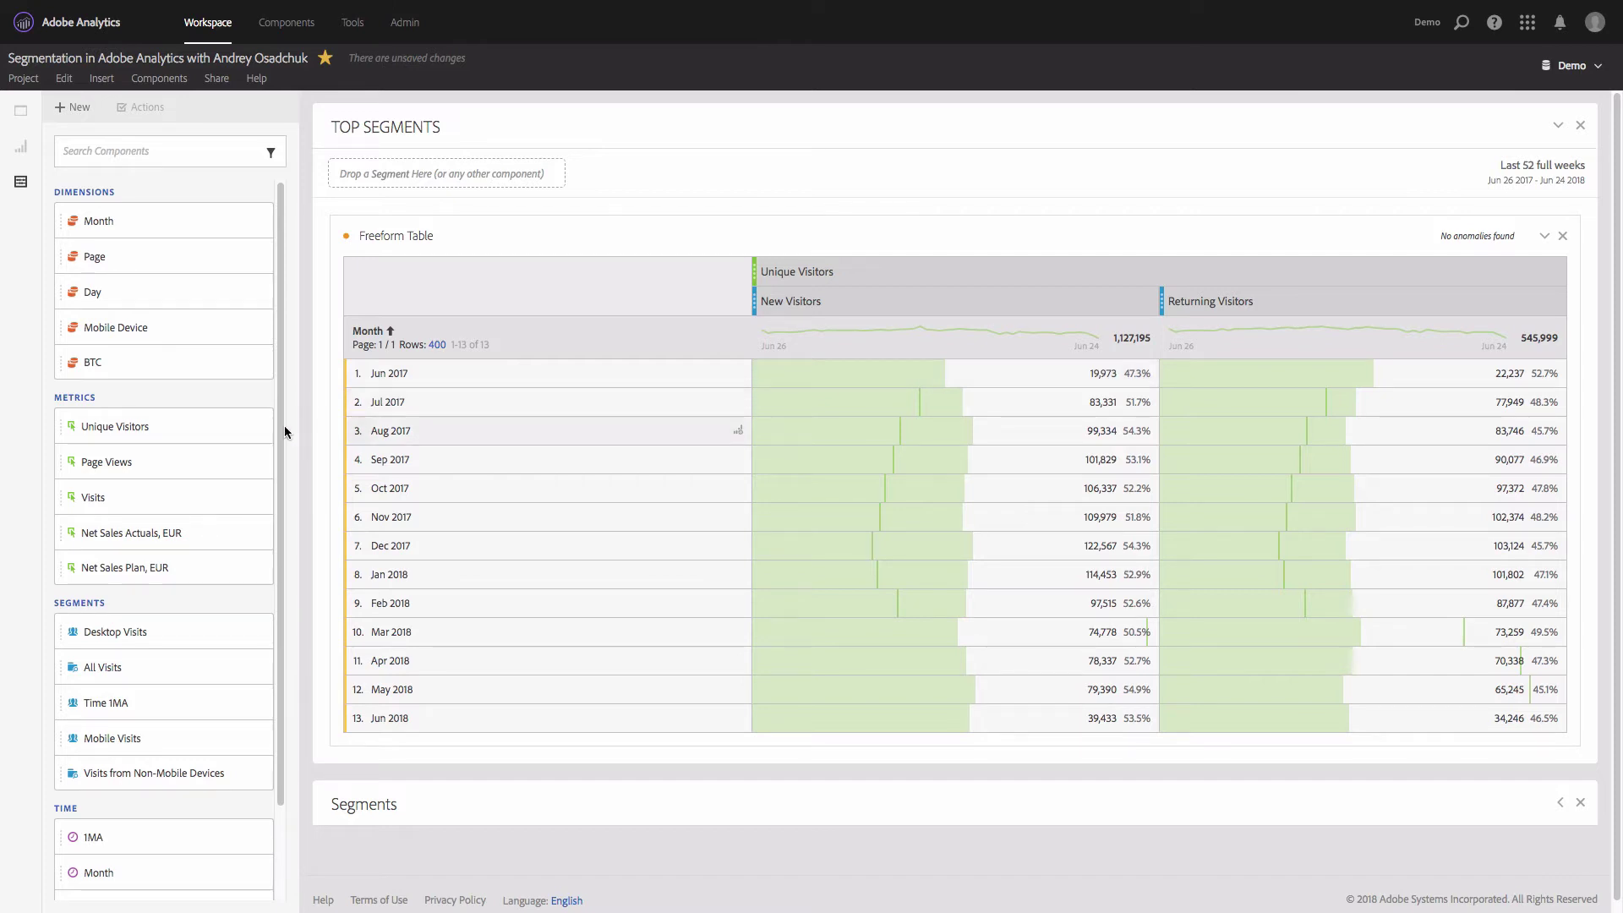
Add an unsegmented Unique Visitors column before the segmented columns to compare totals, and remove it again
left_click_drag(118, 428, 766, 276)
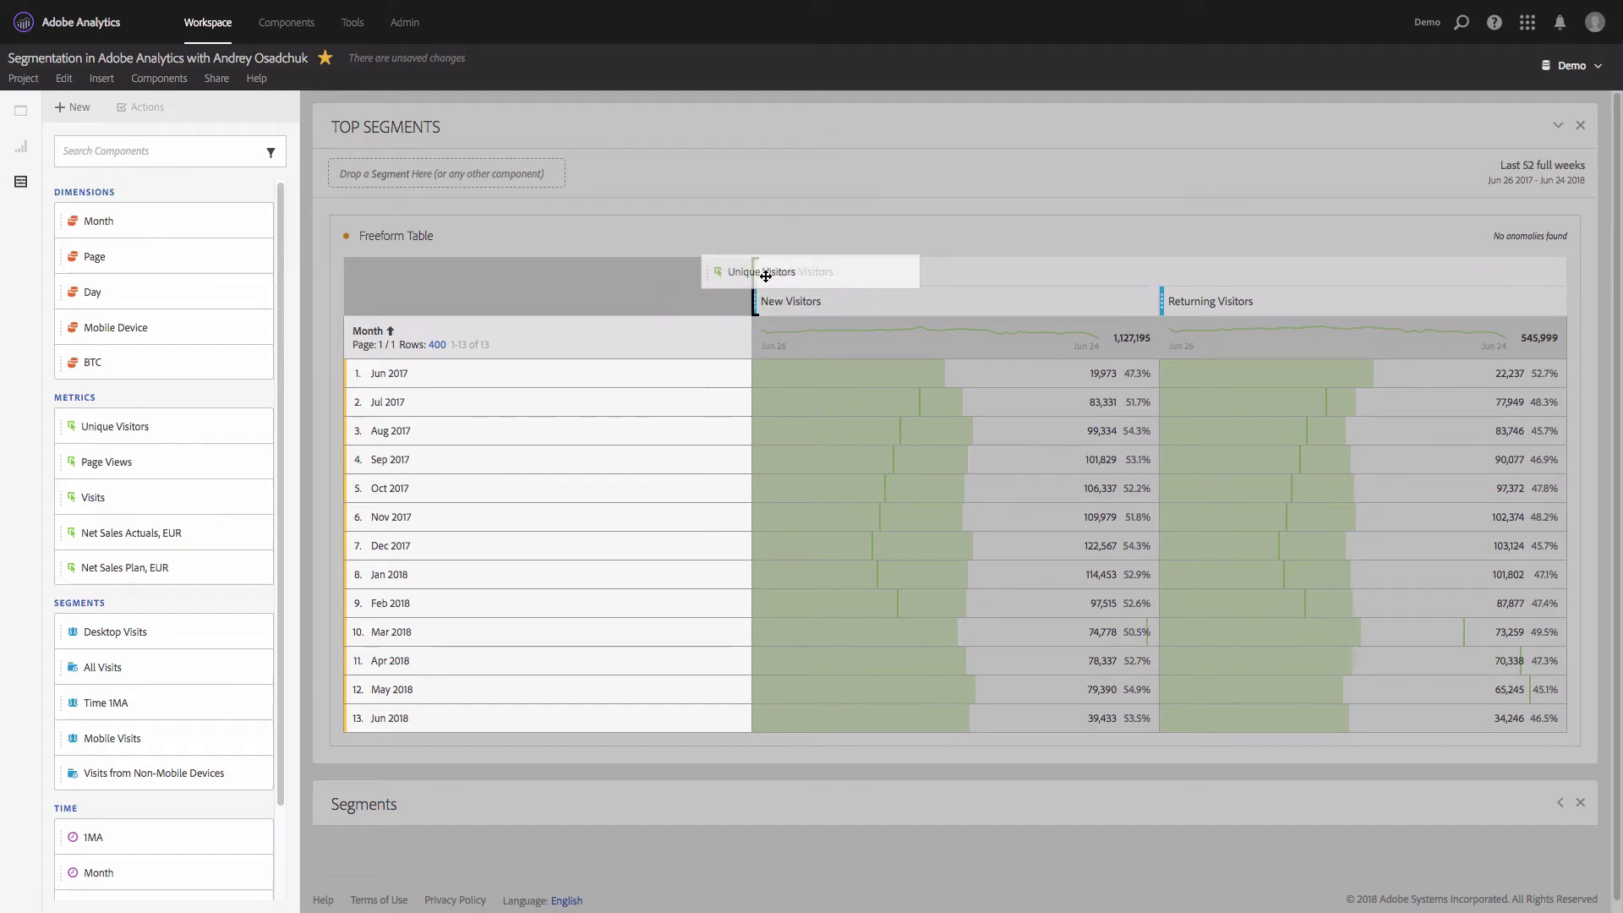
left_click_drag(766, 276, 765, 275)
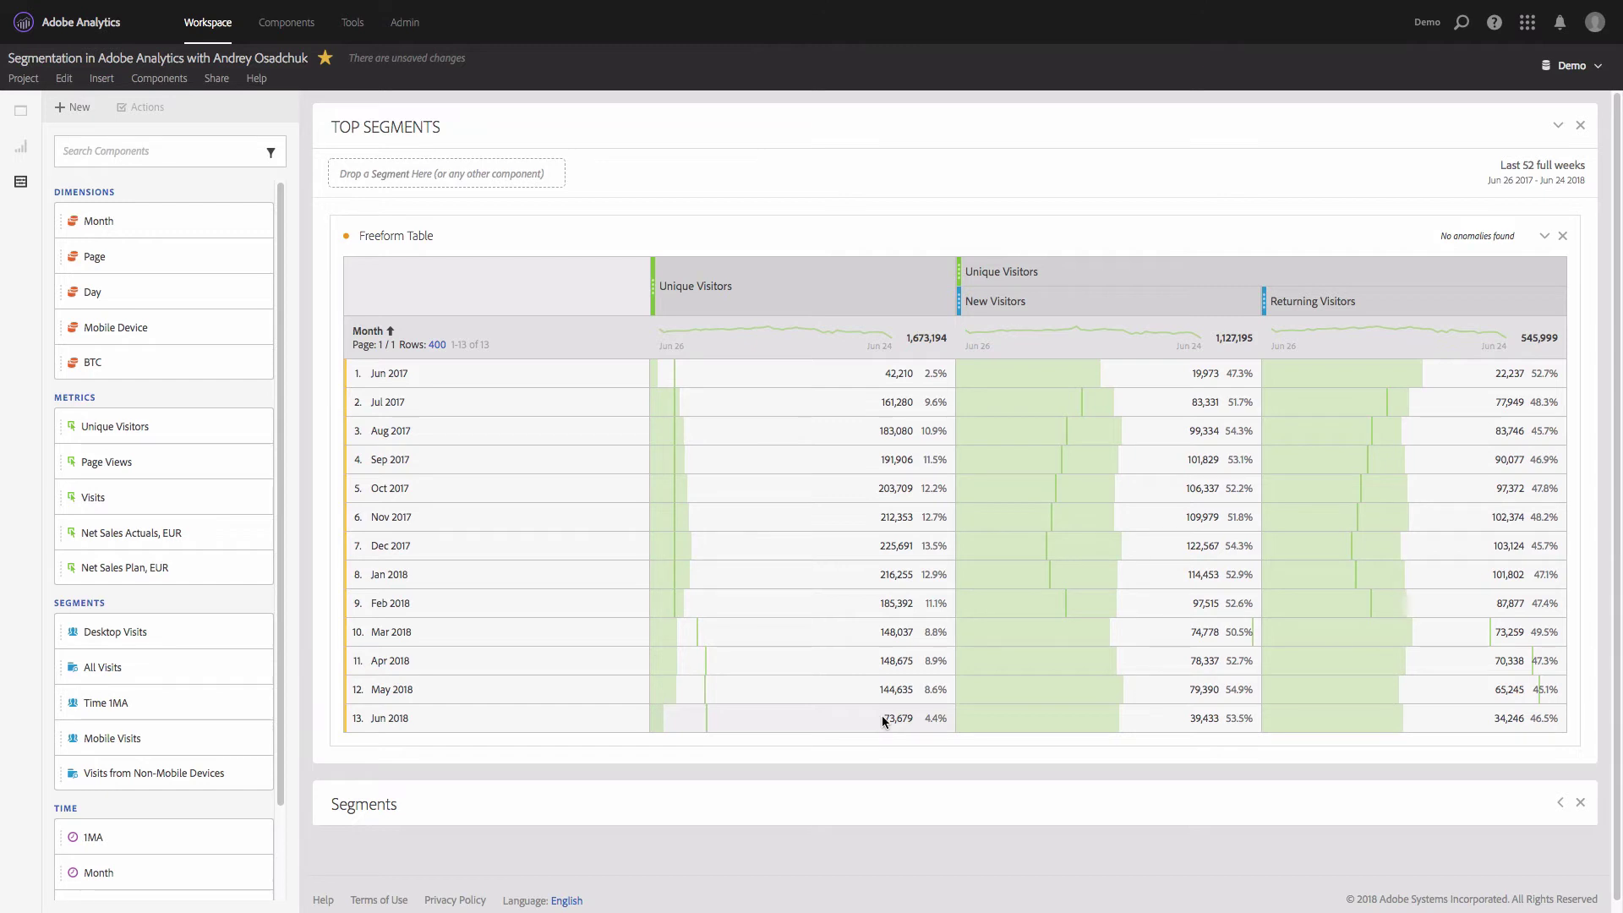
mouse_move(888, 279)
left_click(942, 287)
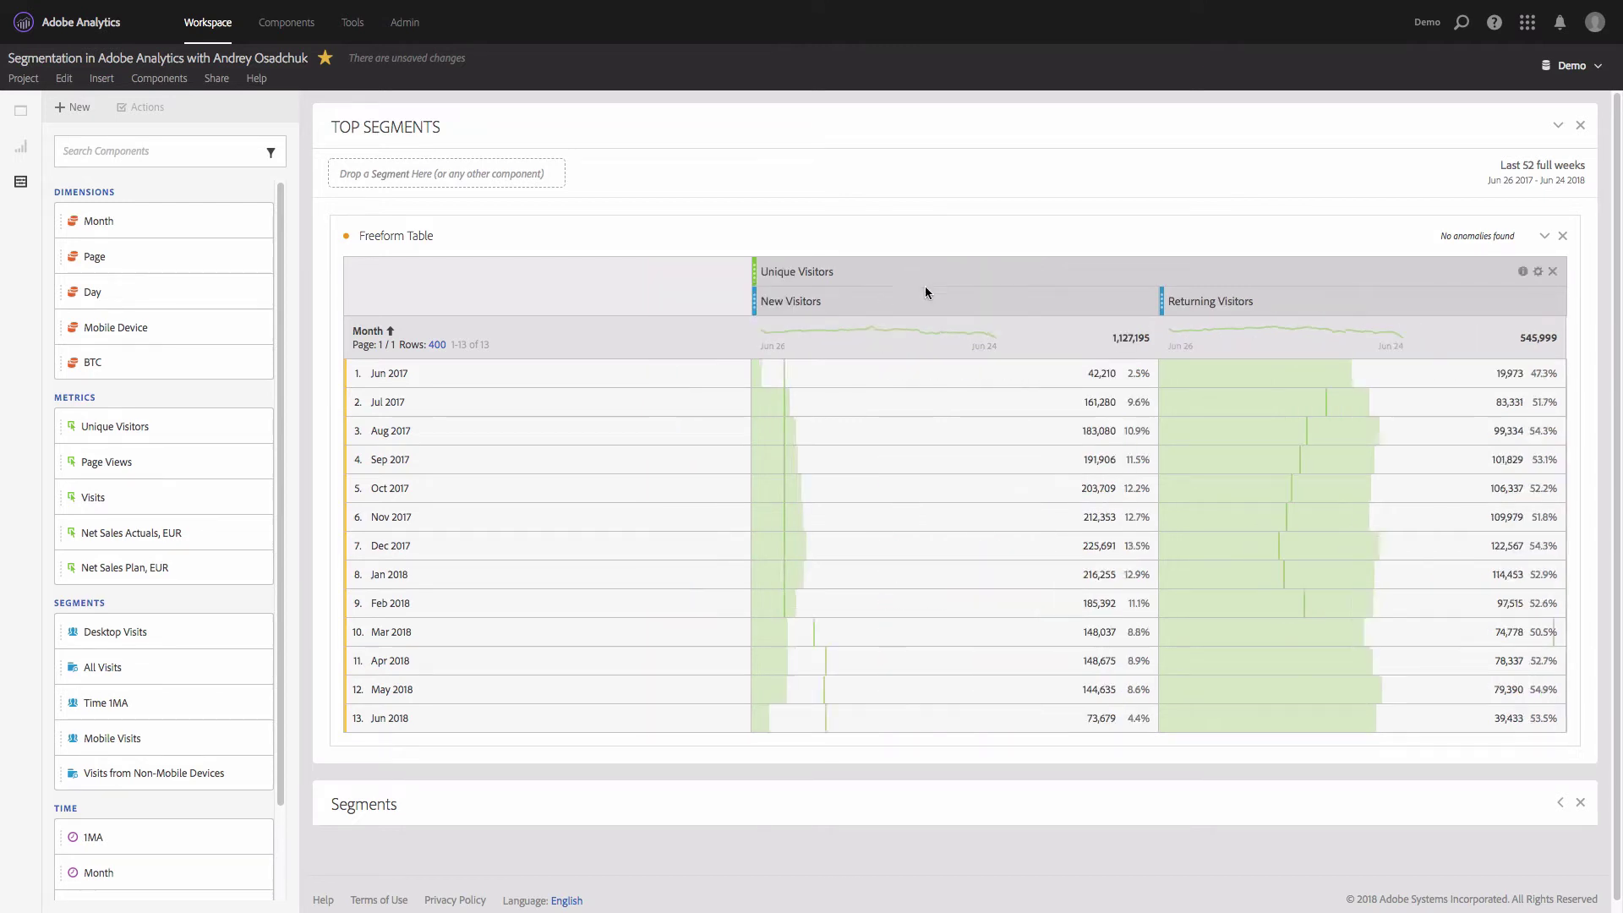
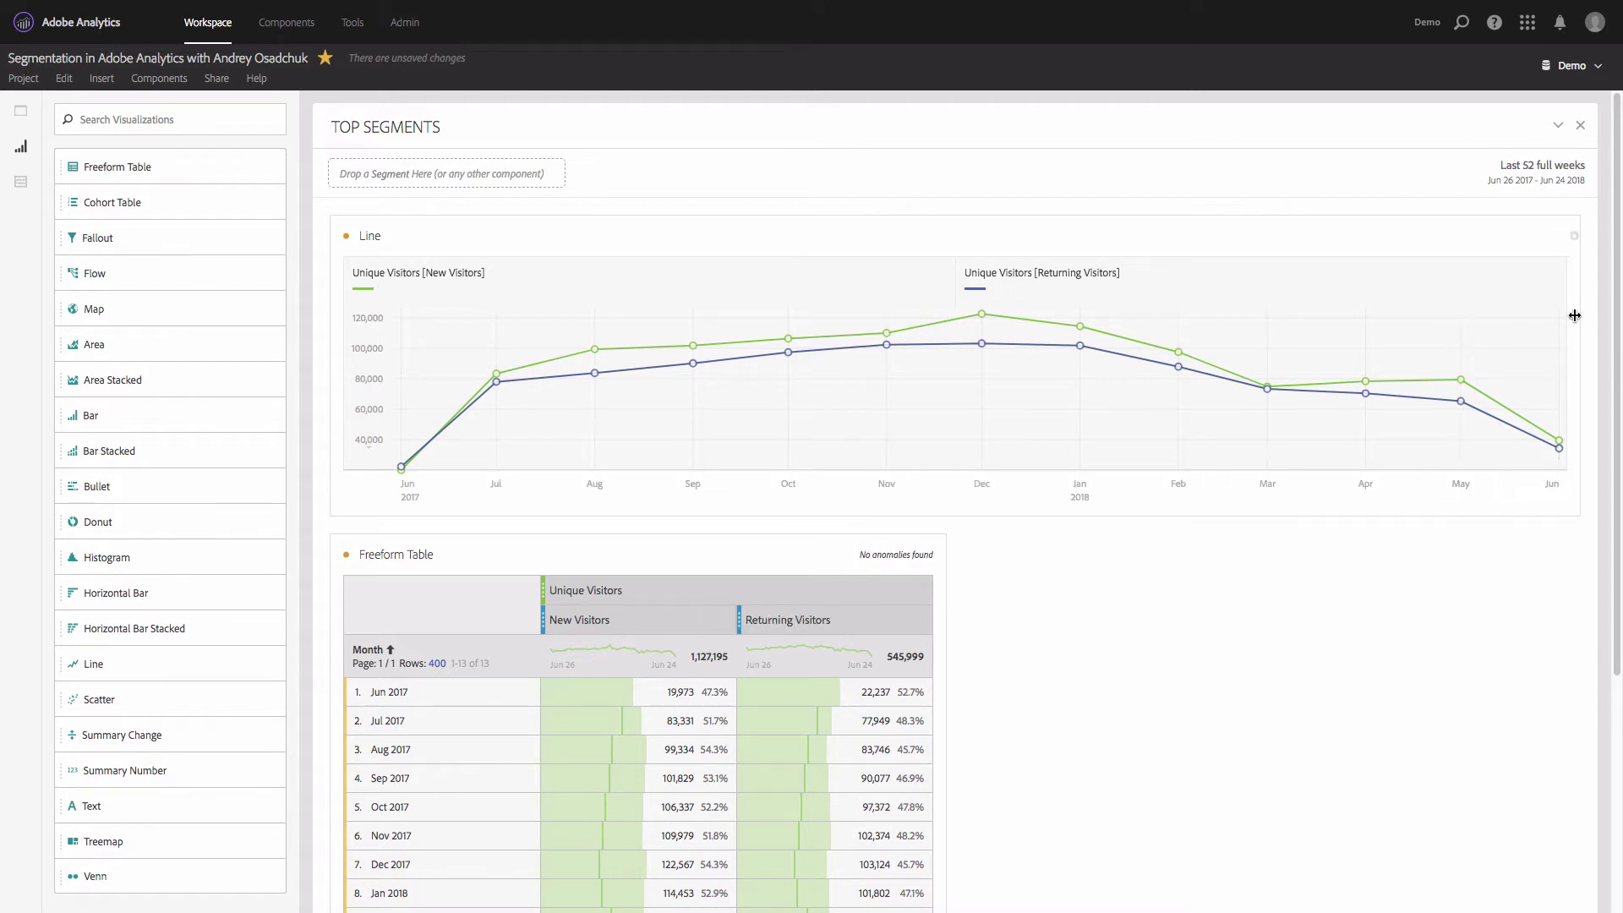
Narrow the Line chart to the width of the table below and turn on Percentages for it
left_click_drag(1580, 315, 979, 337)
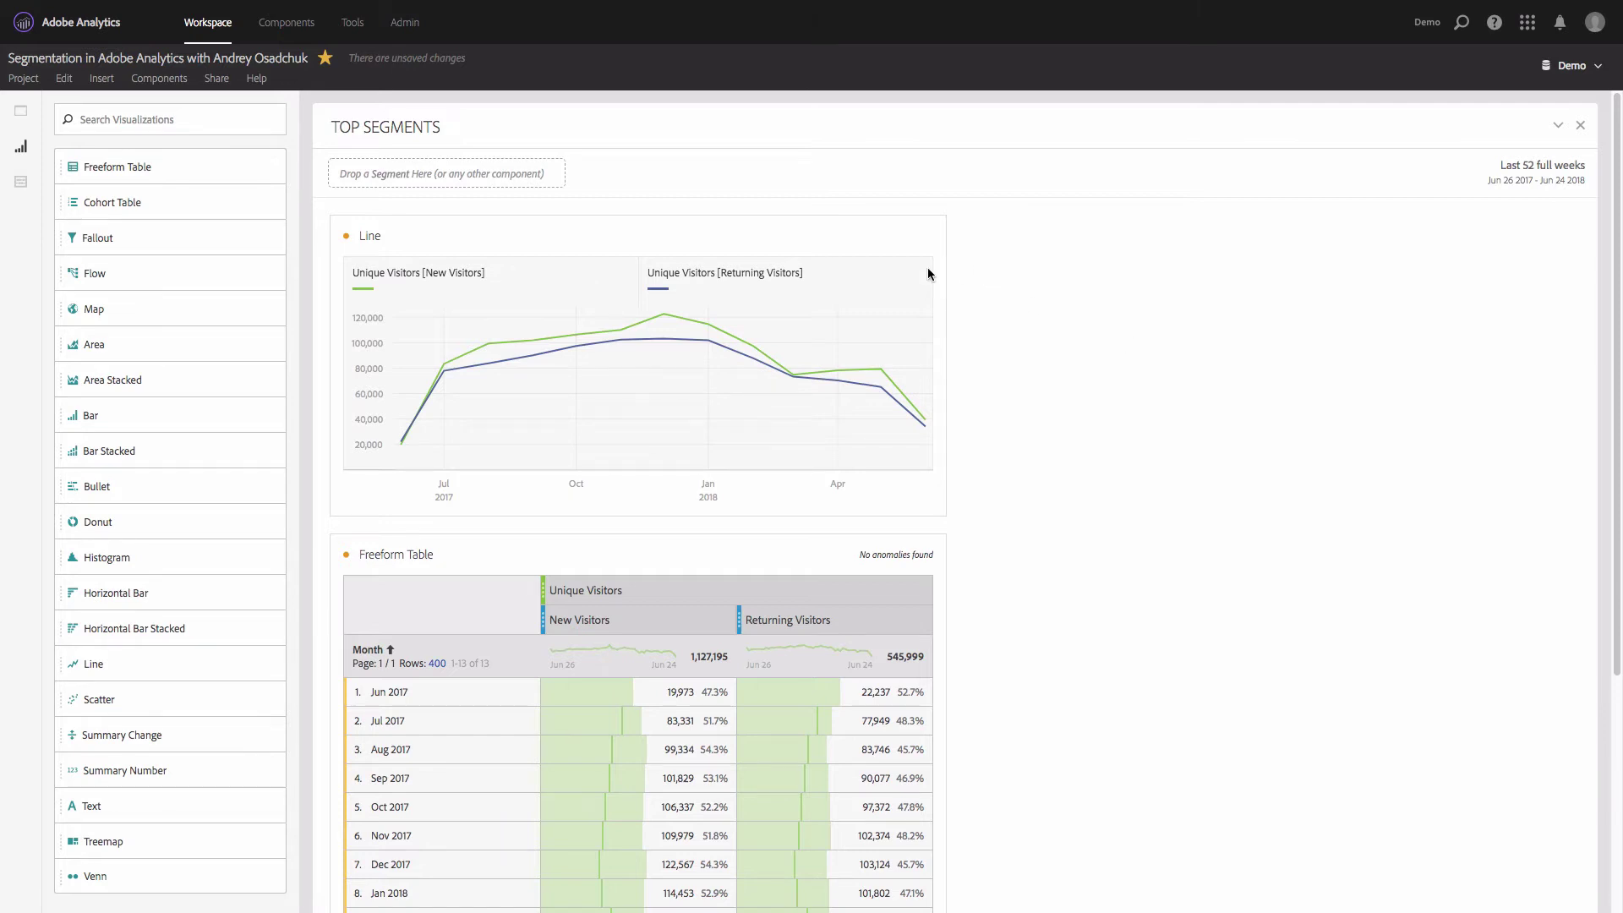
left_click(892, 236)
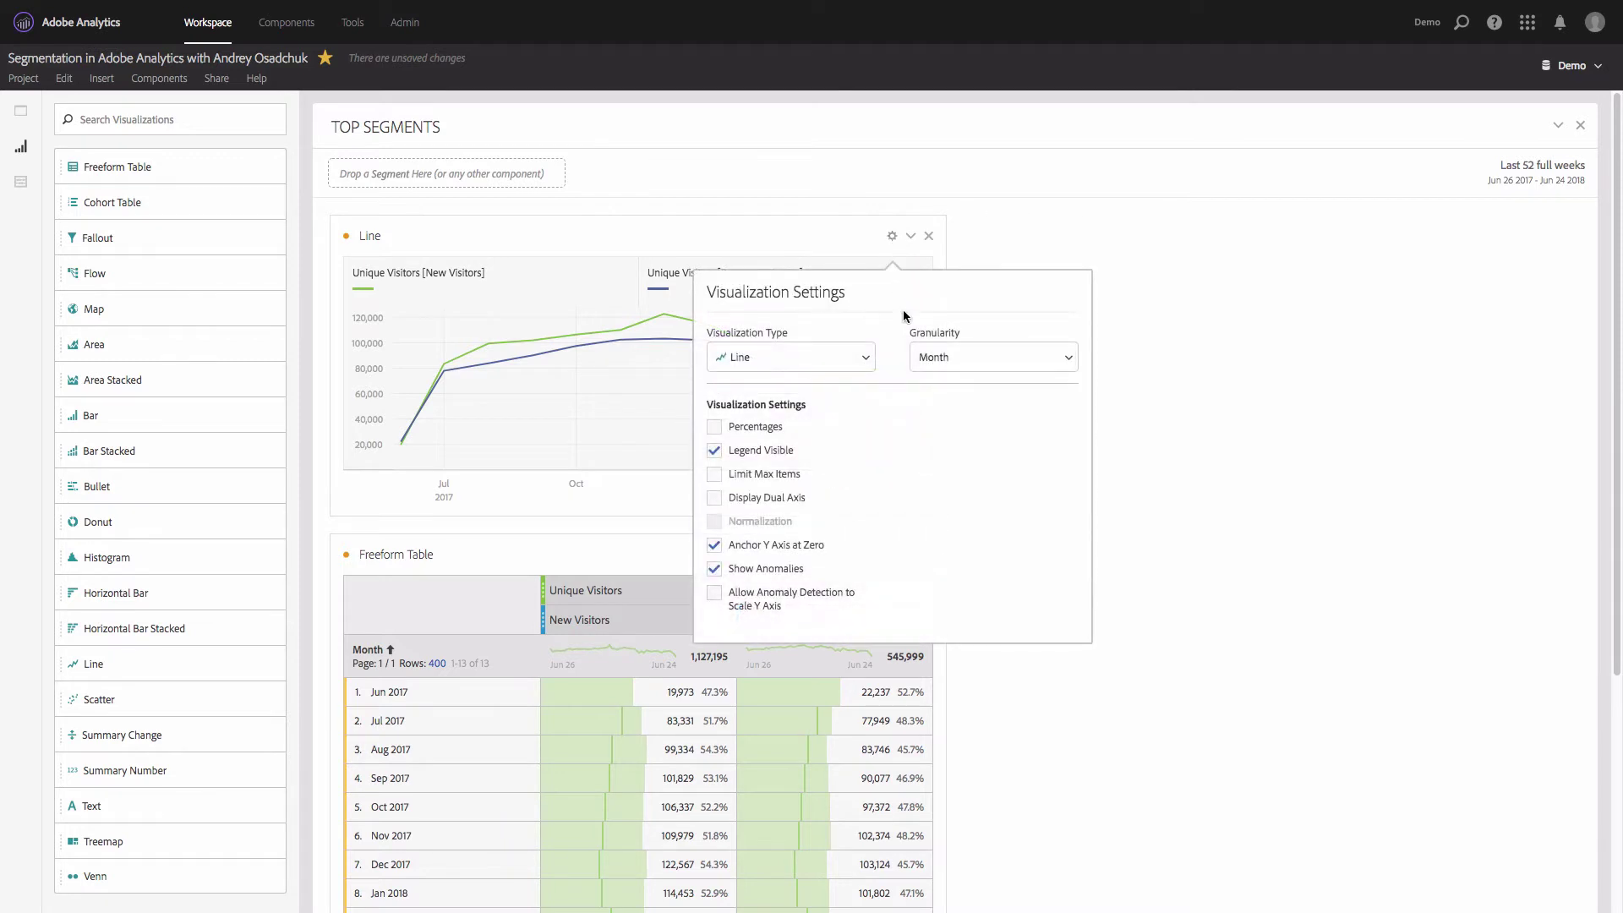
left_click(717, 427)
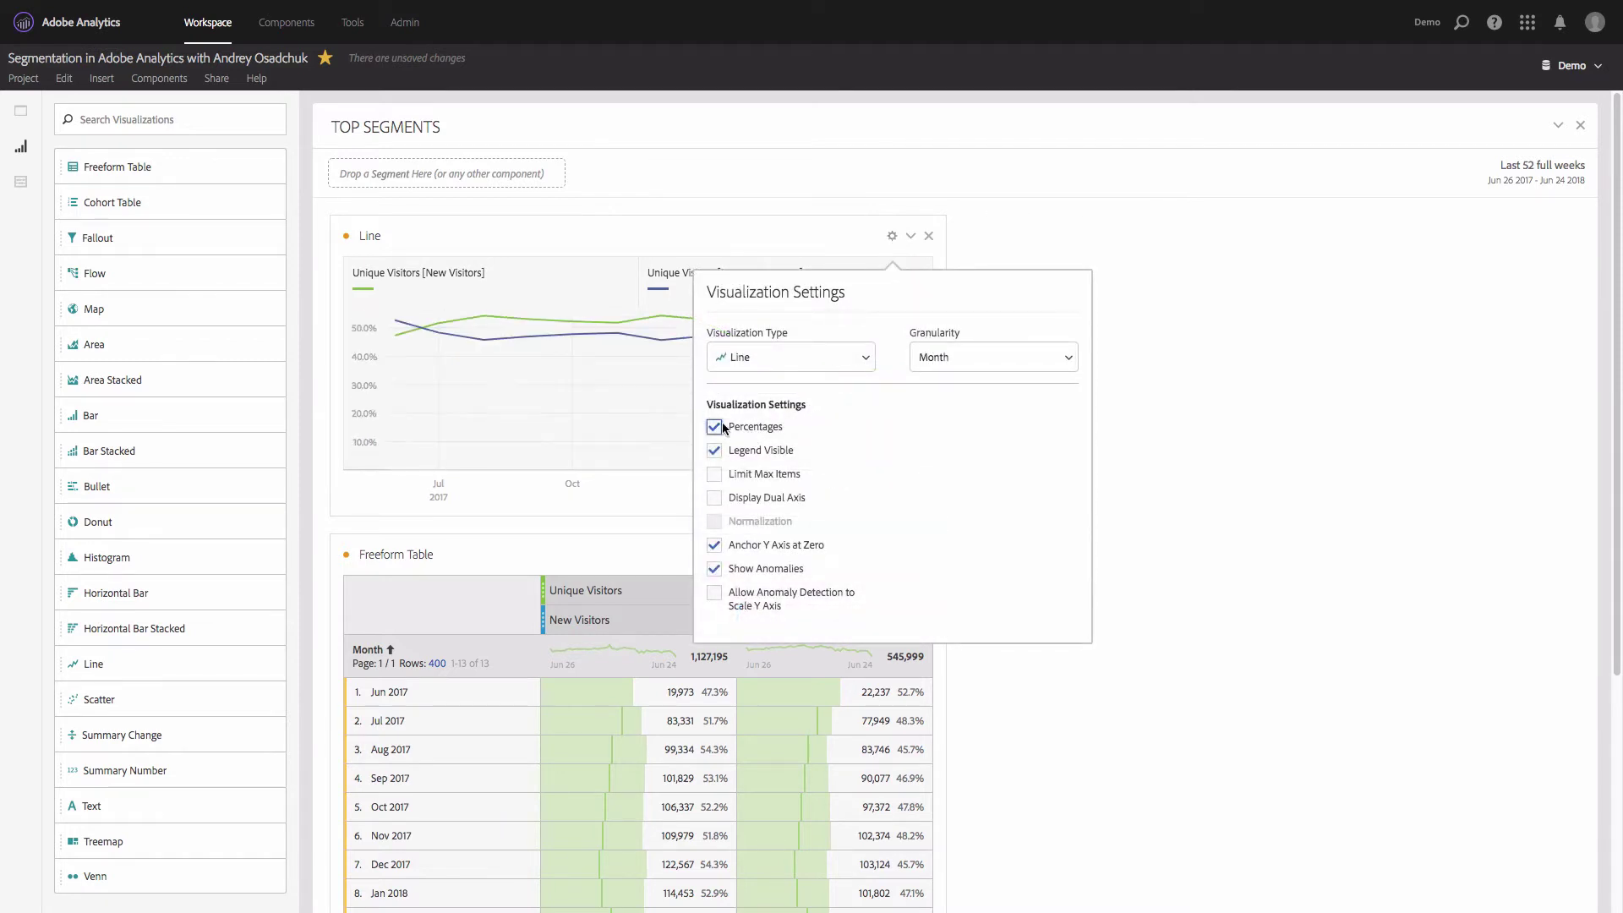
left_click(1063, 243)
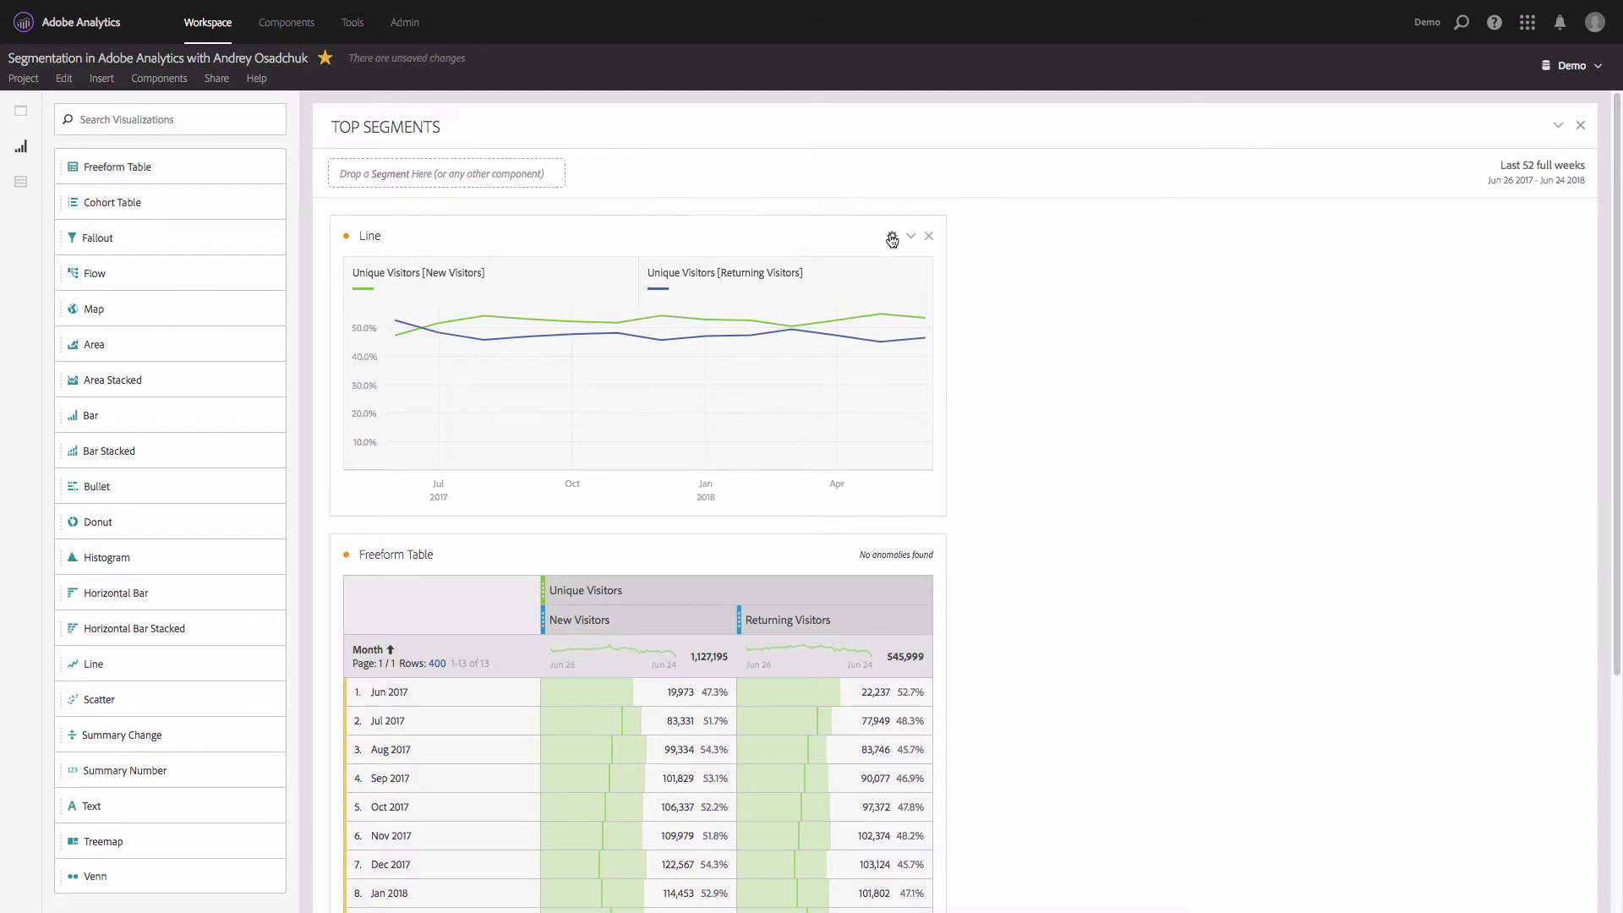
Change the Line chart's visualization type to Bar Stacked
left_click(892, 238)
left_click(862, 358)
scroll(865, 417, "up", 3)
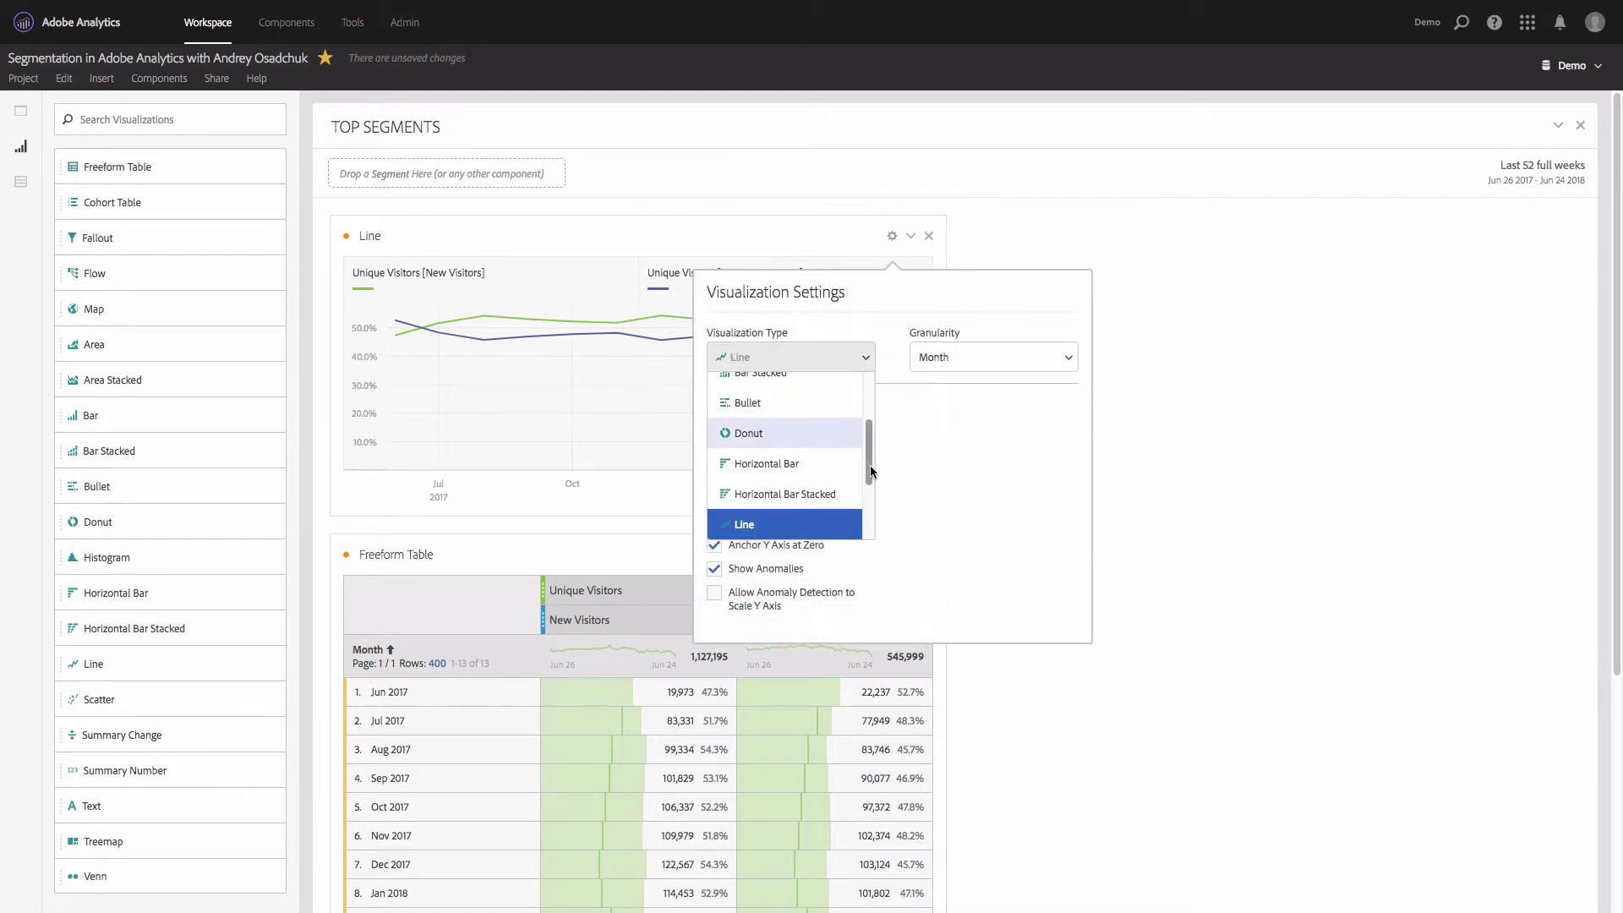
scroll(863, 423, "up", 1)
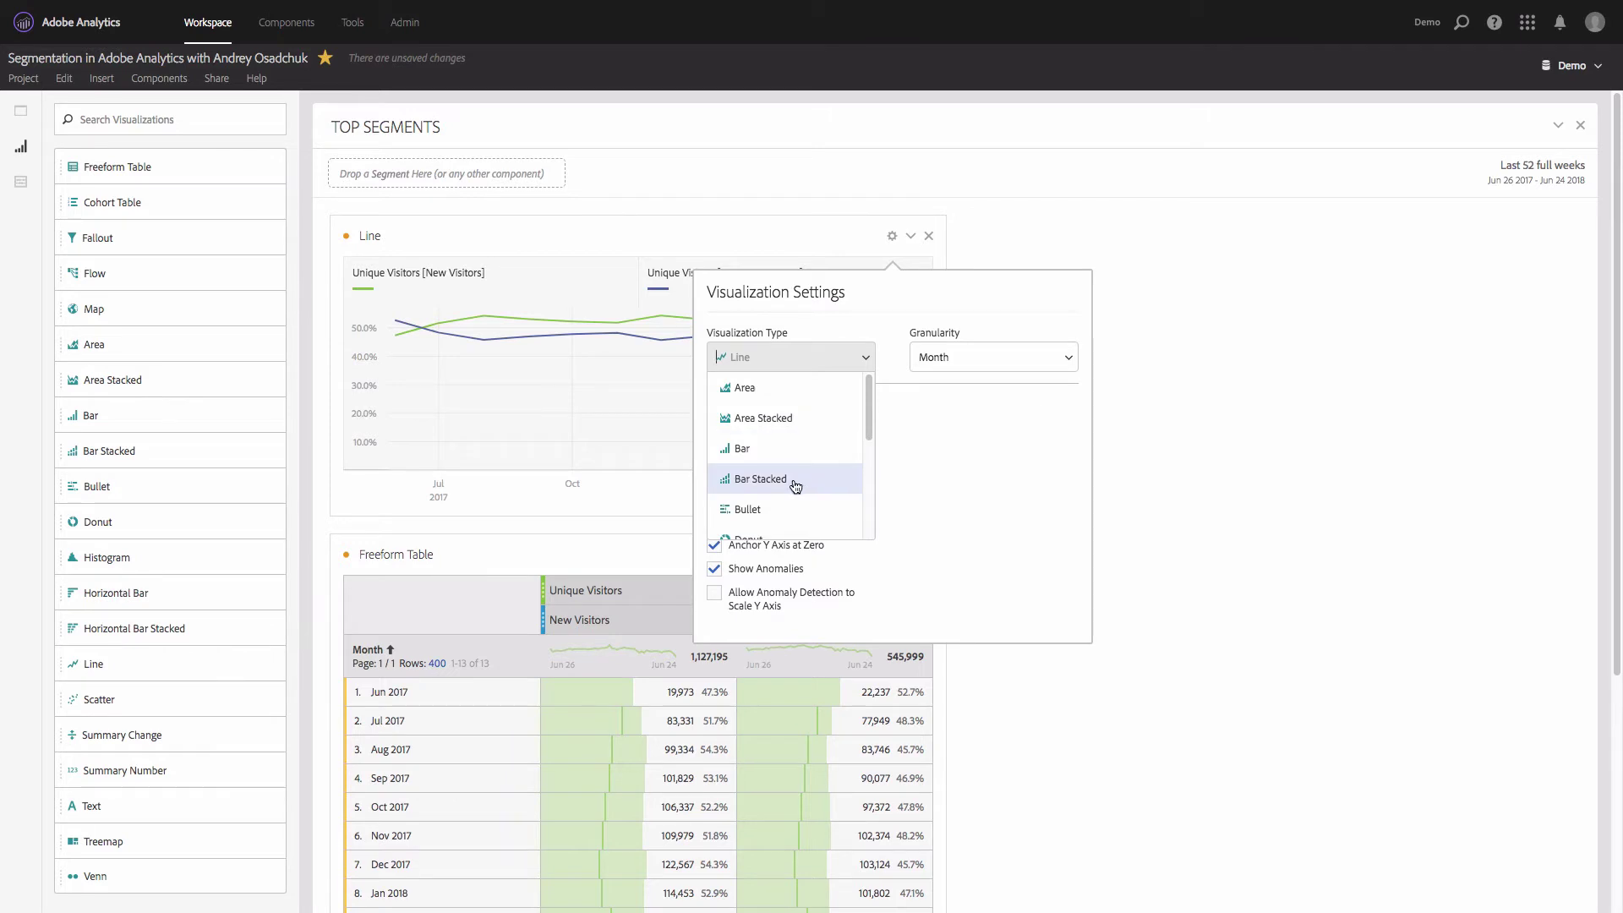
left_click(792, 481)
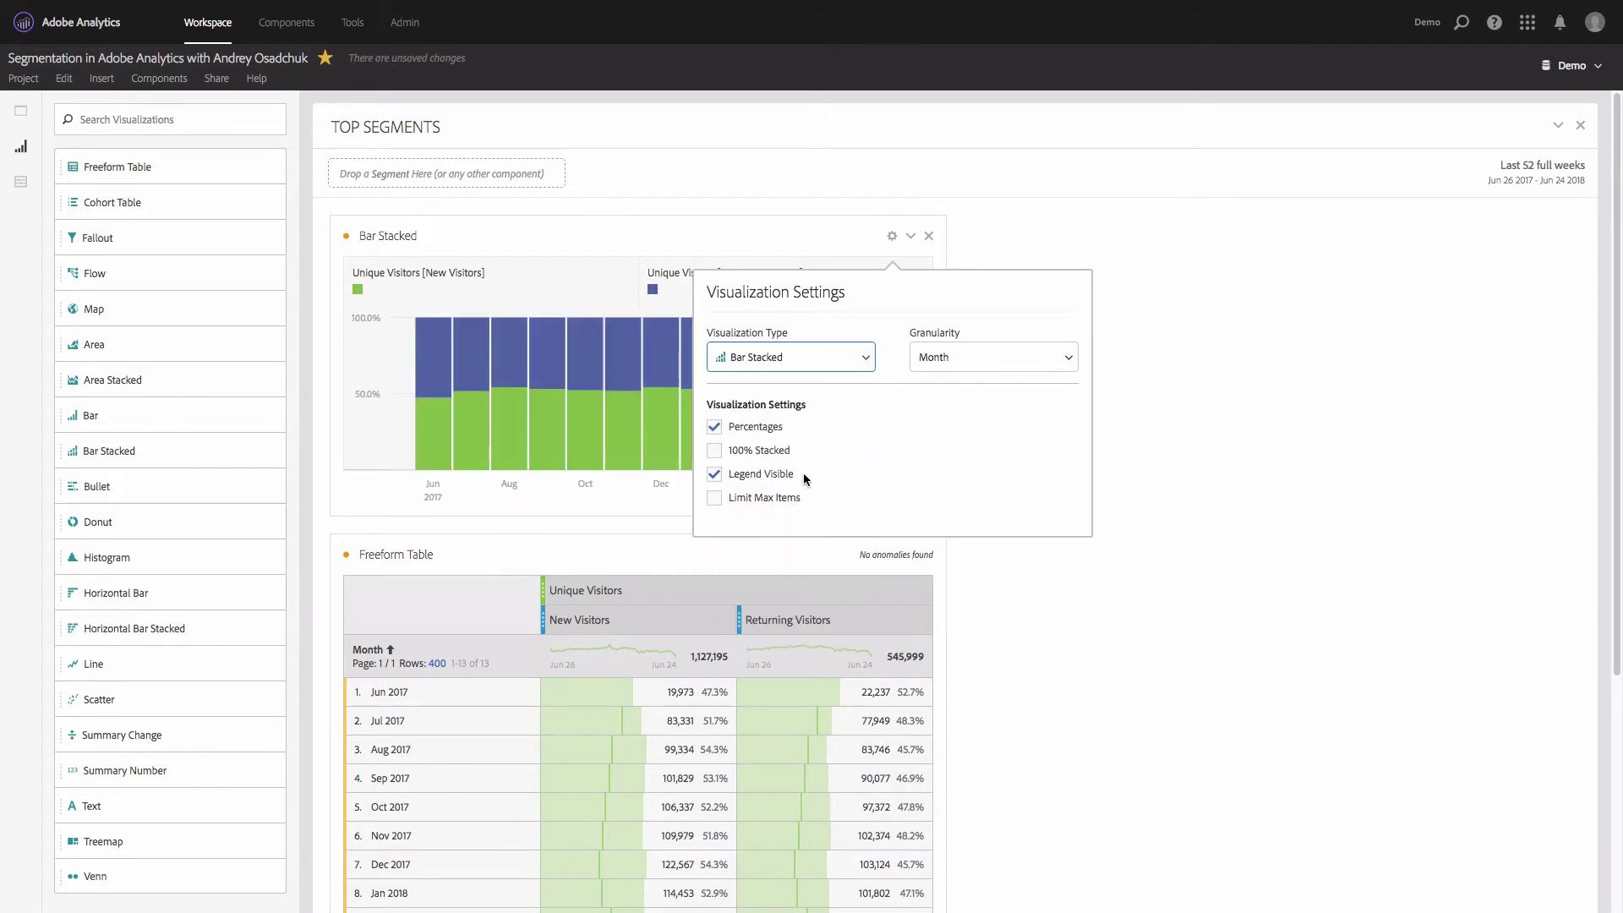
left_click(1101, 245)
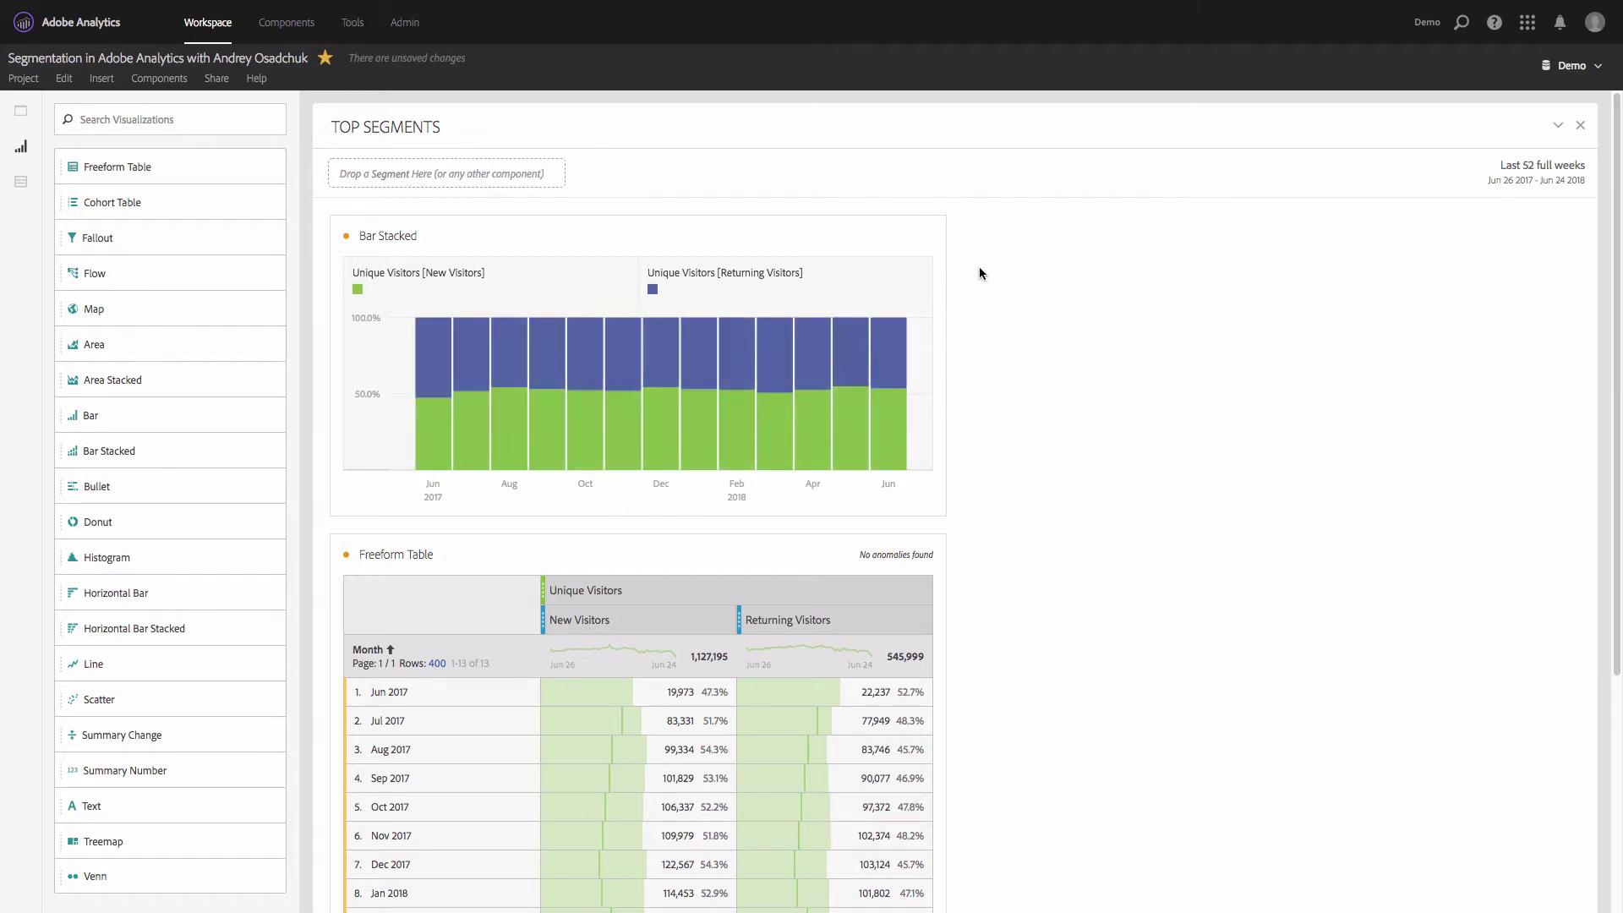
Title the stacked bar chart "New vs. Returning Visitors"
left_click(381, 237)
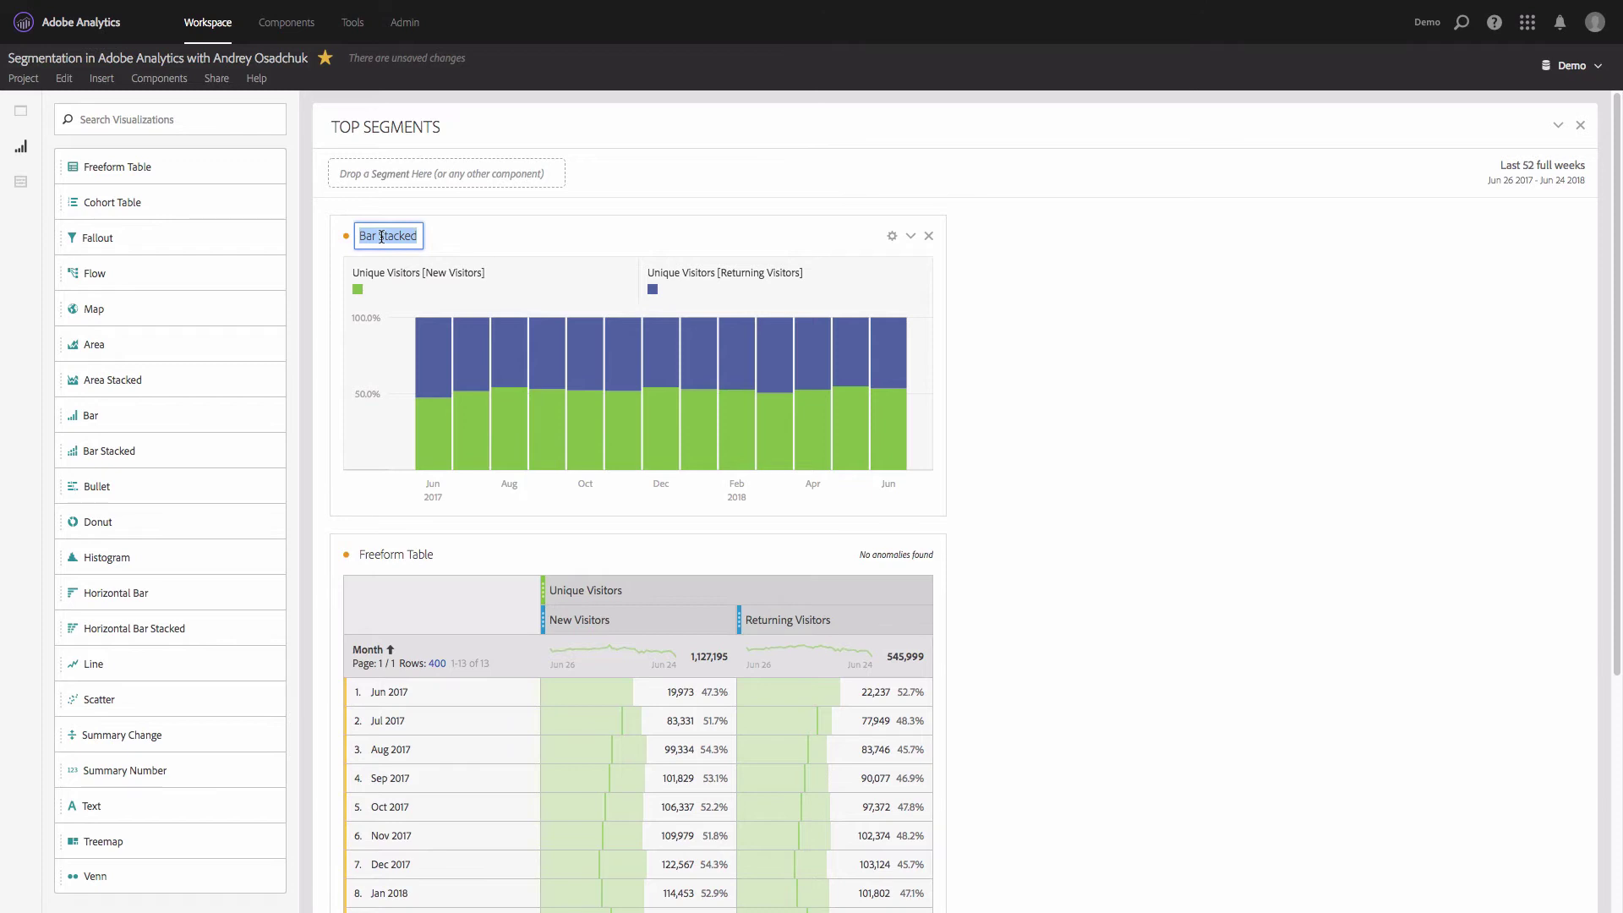
type("Vew vs. Re")
key("Delete")
type("New vs. Returnin")
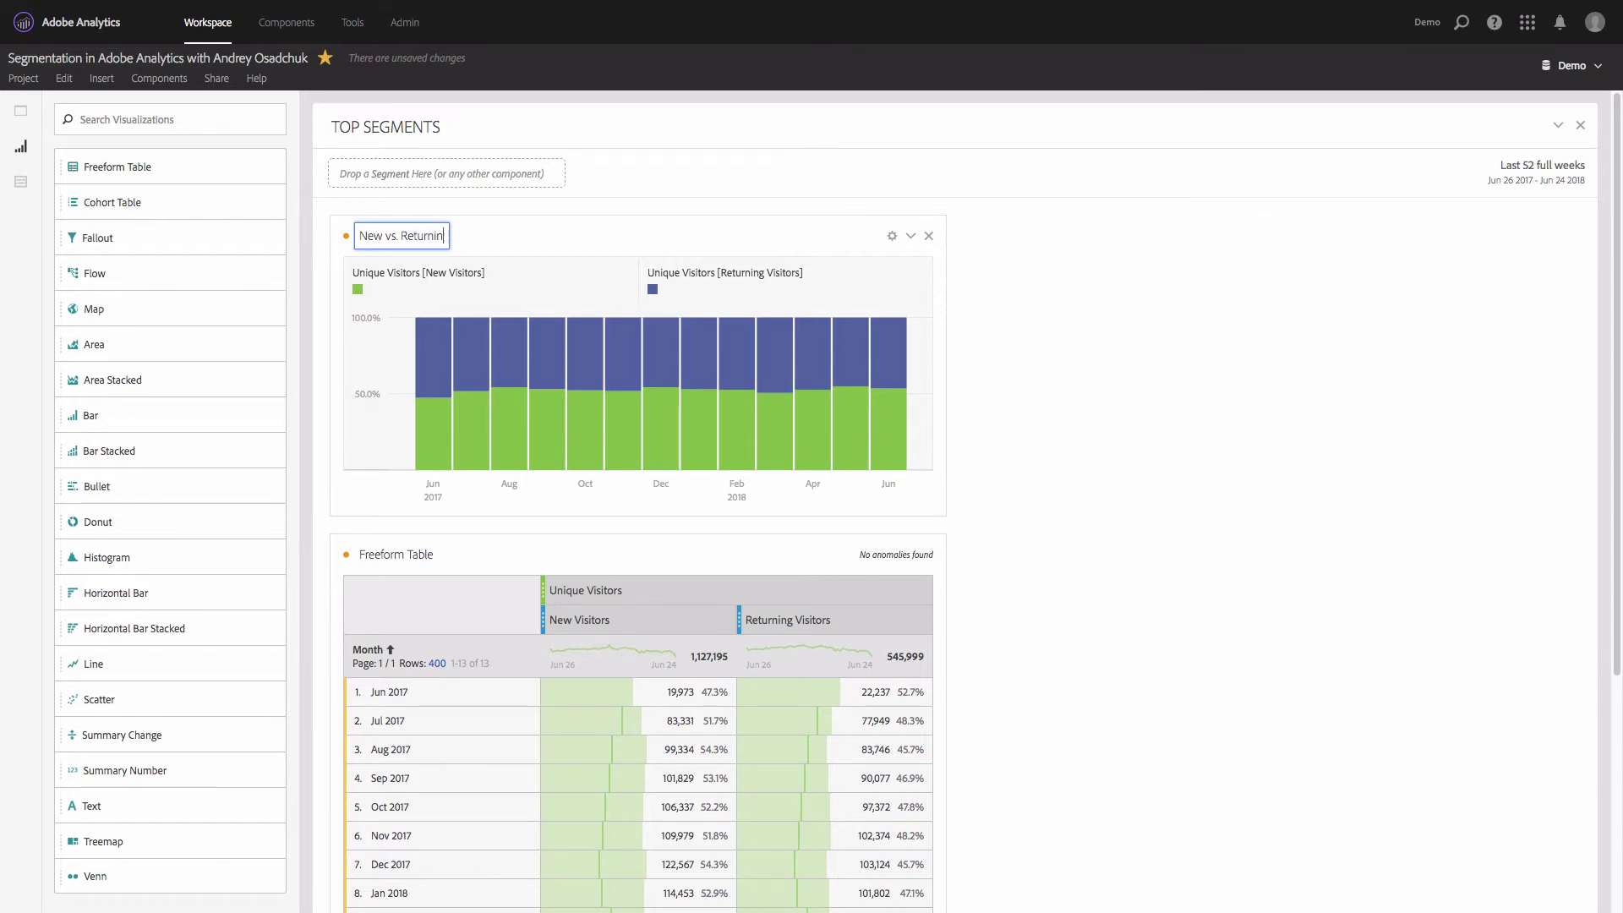
type("g Visitors")
Copy the chart's title "New vs. Returning Visitors" to the freeform table and collapse the table
key("ctrl+a")
key("ctrl+c")
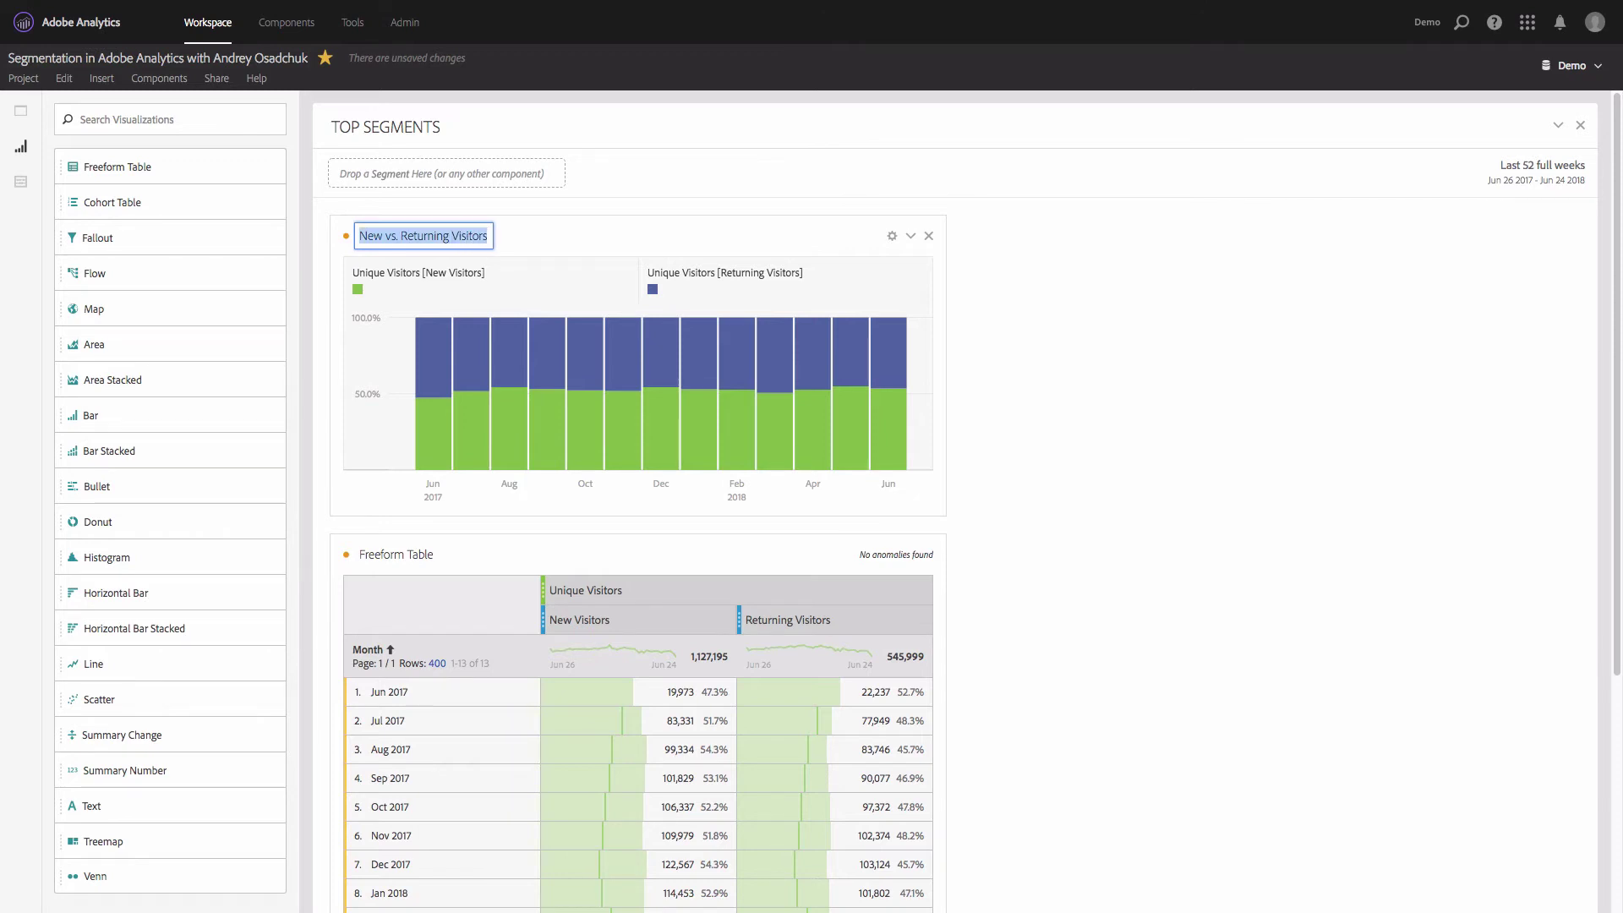
left_click(396, 554)
key("ctrl+v")
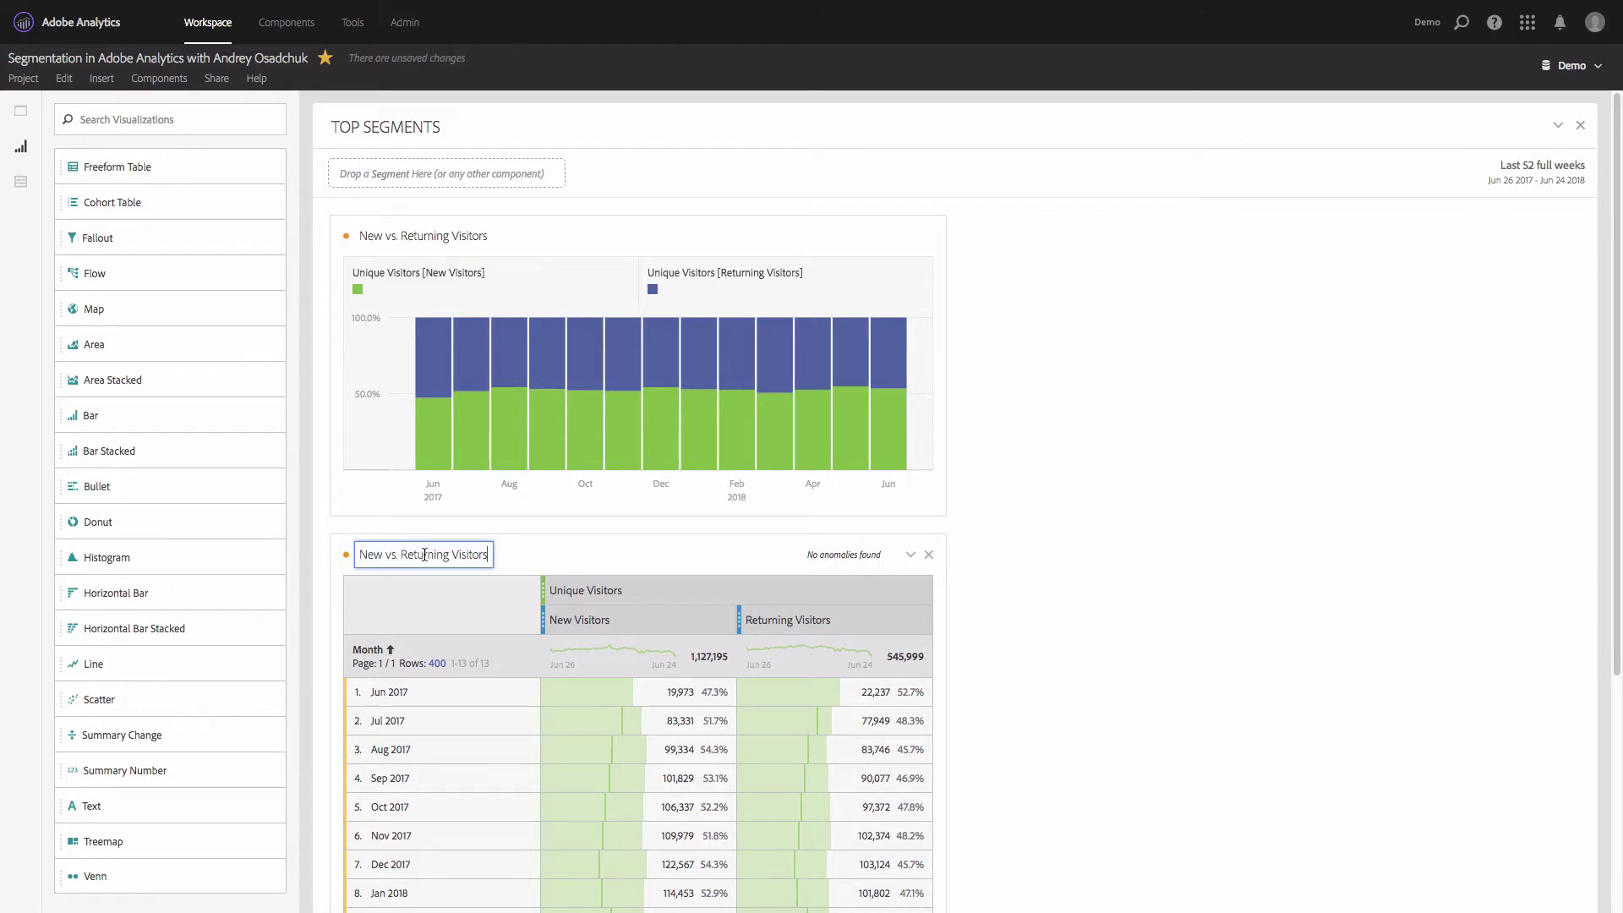
left_click(1068, 552)
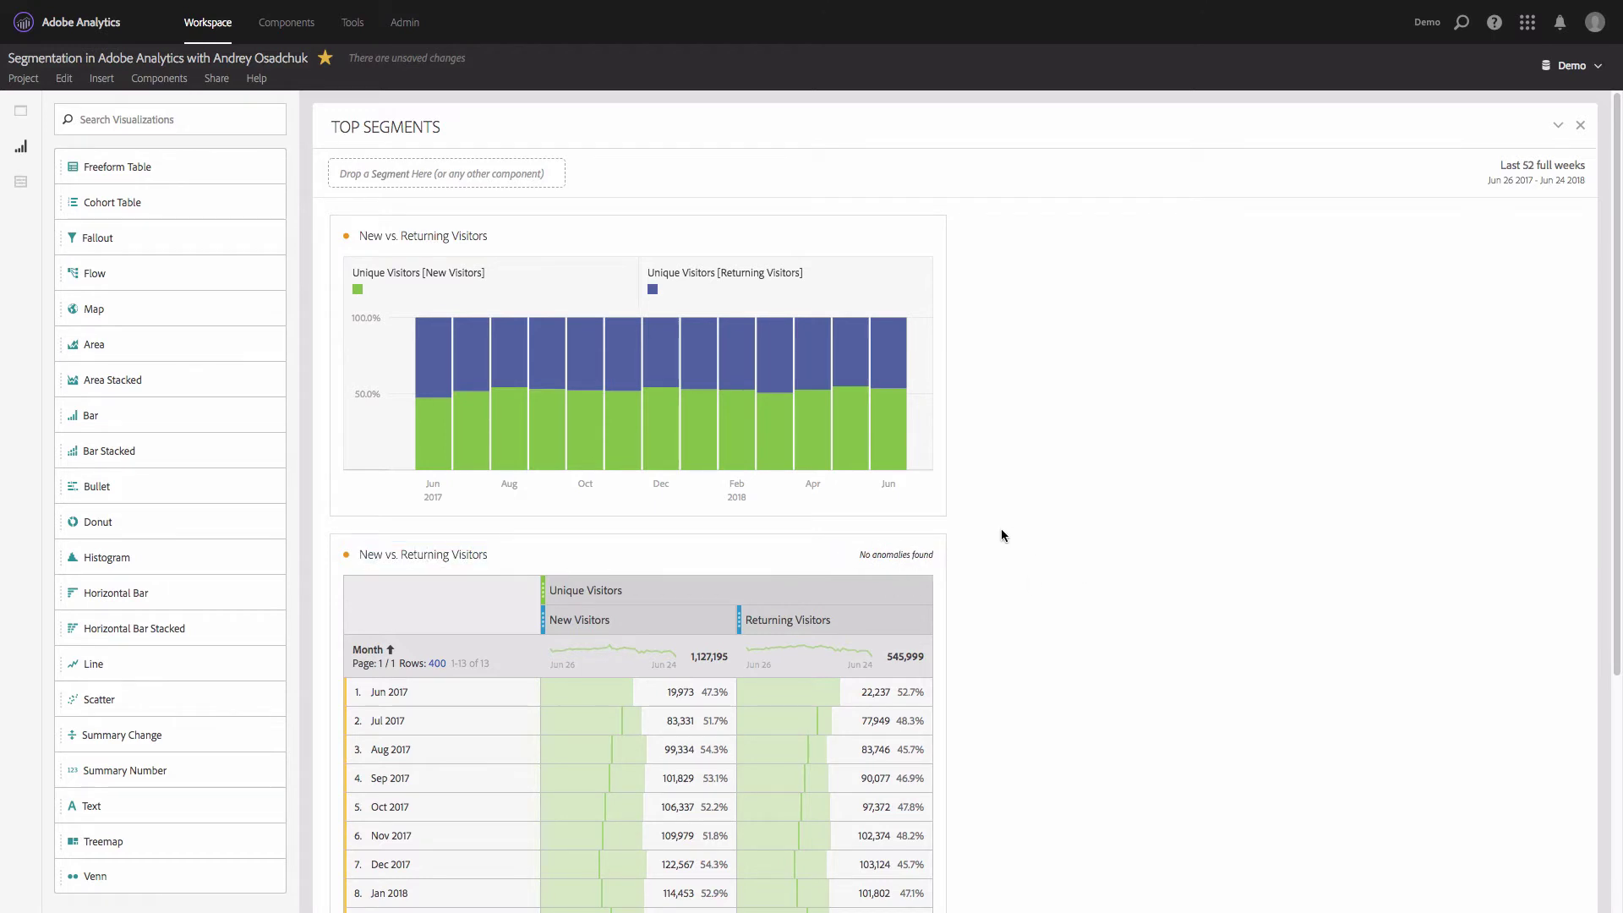
left_click(916, 554)
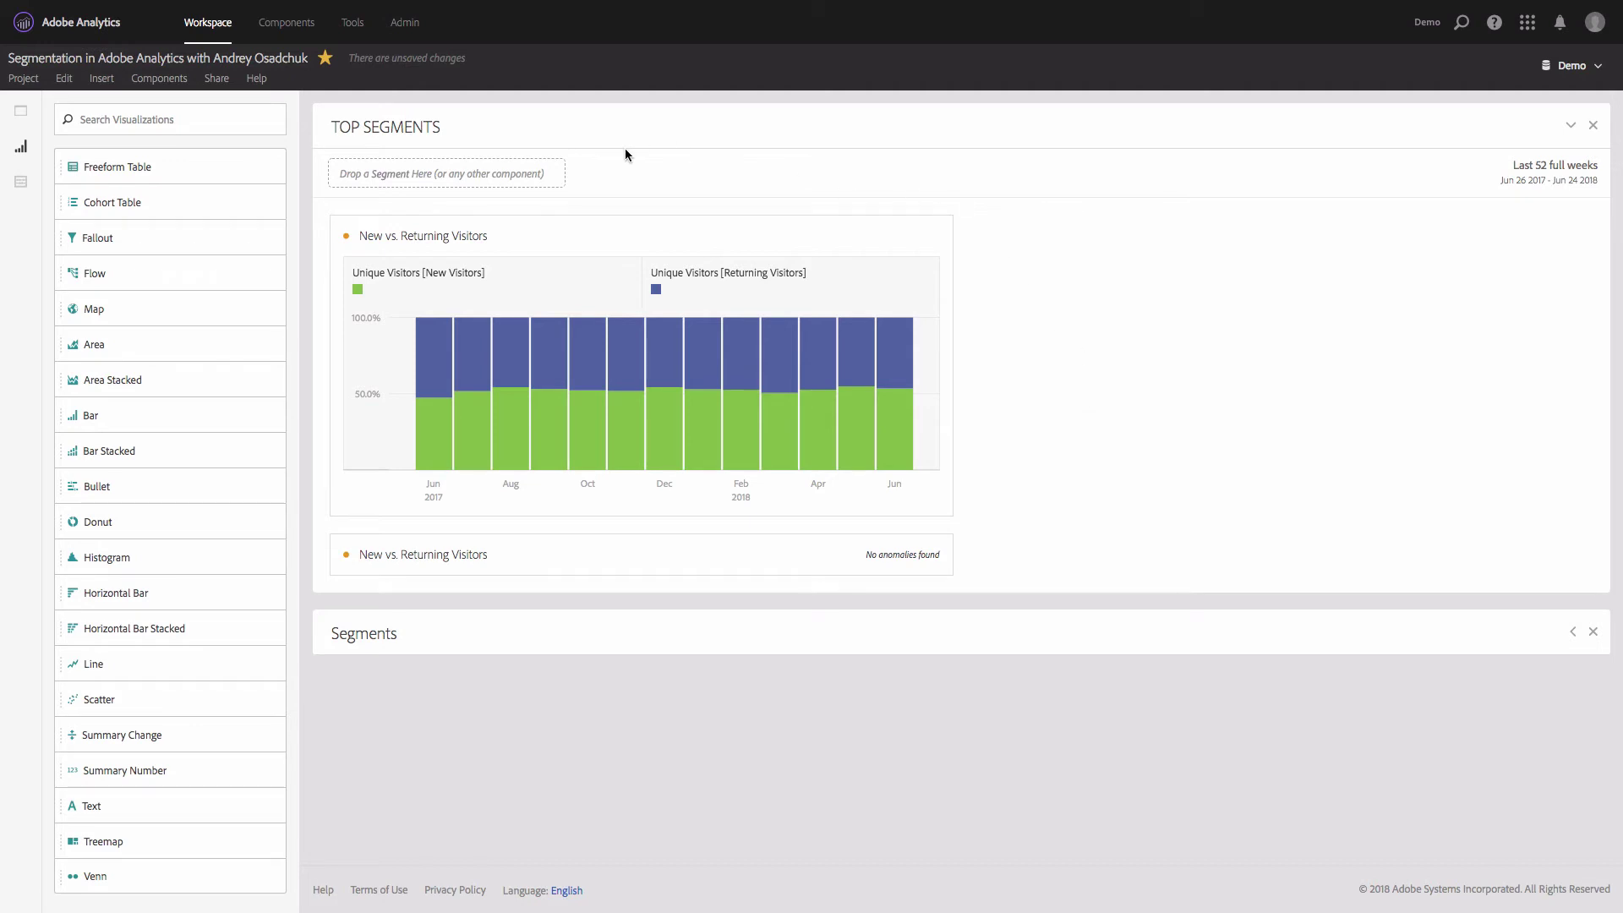
Start another panel segment, title it "AO: New Visitors - Single Page View", and set it to show Visitor
left_click(555, 174)
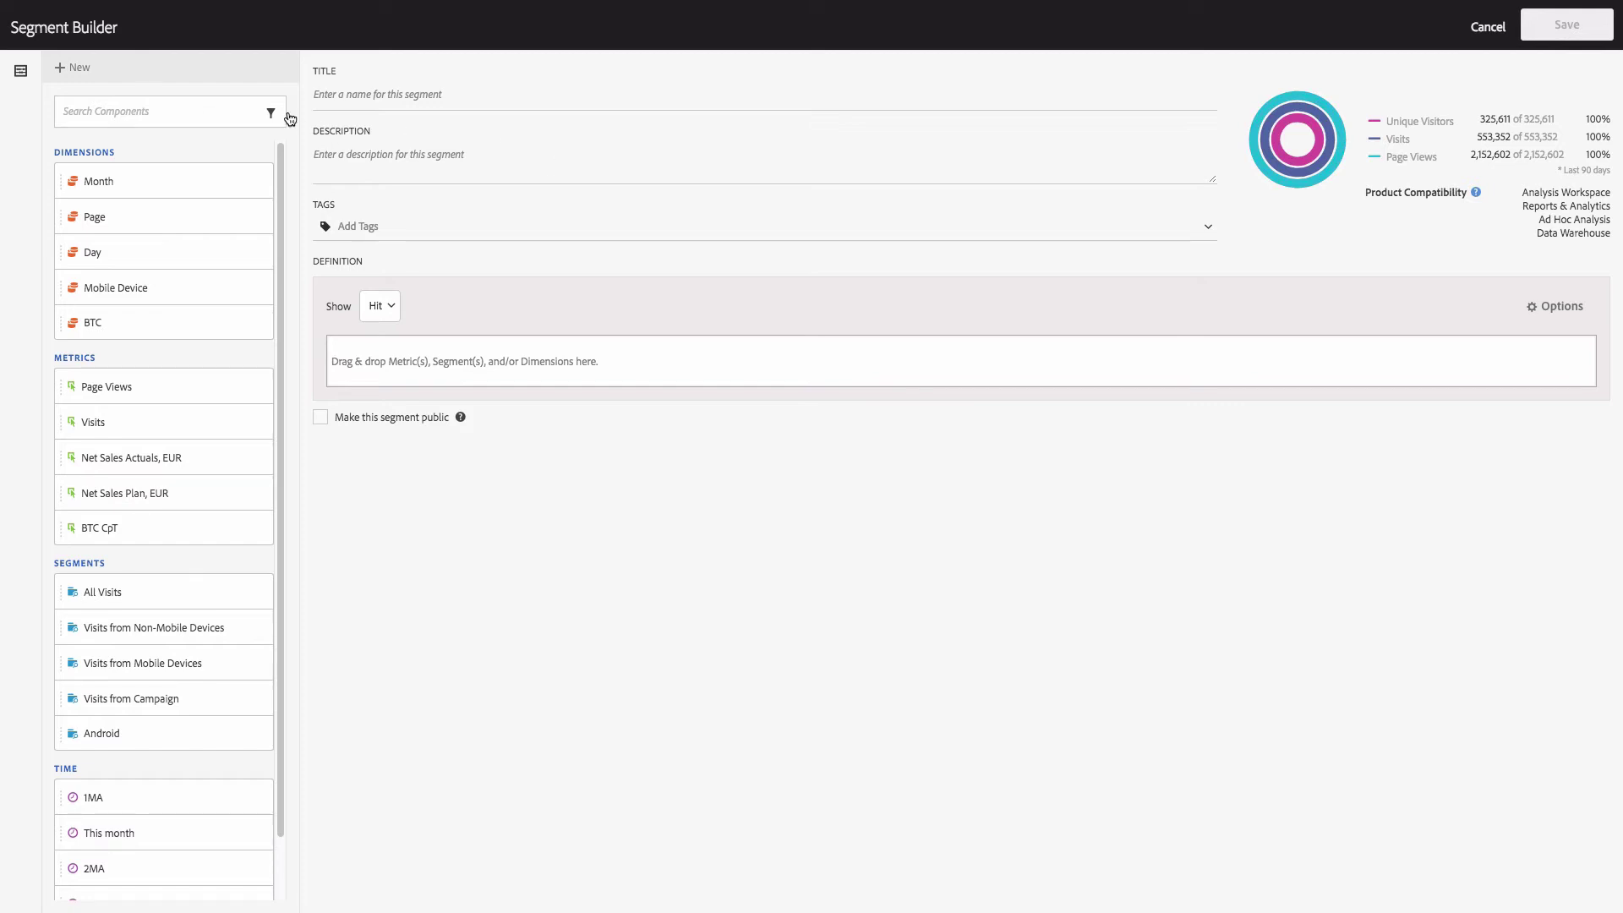
left_click(332, 99)
type("N")
key("BackSpace")
type("AO: New Visitors - Single Page View")
left_click(389, 317)
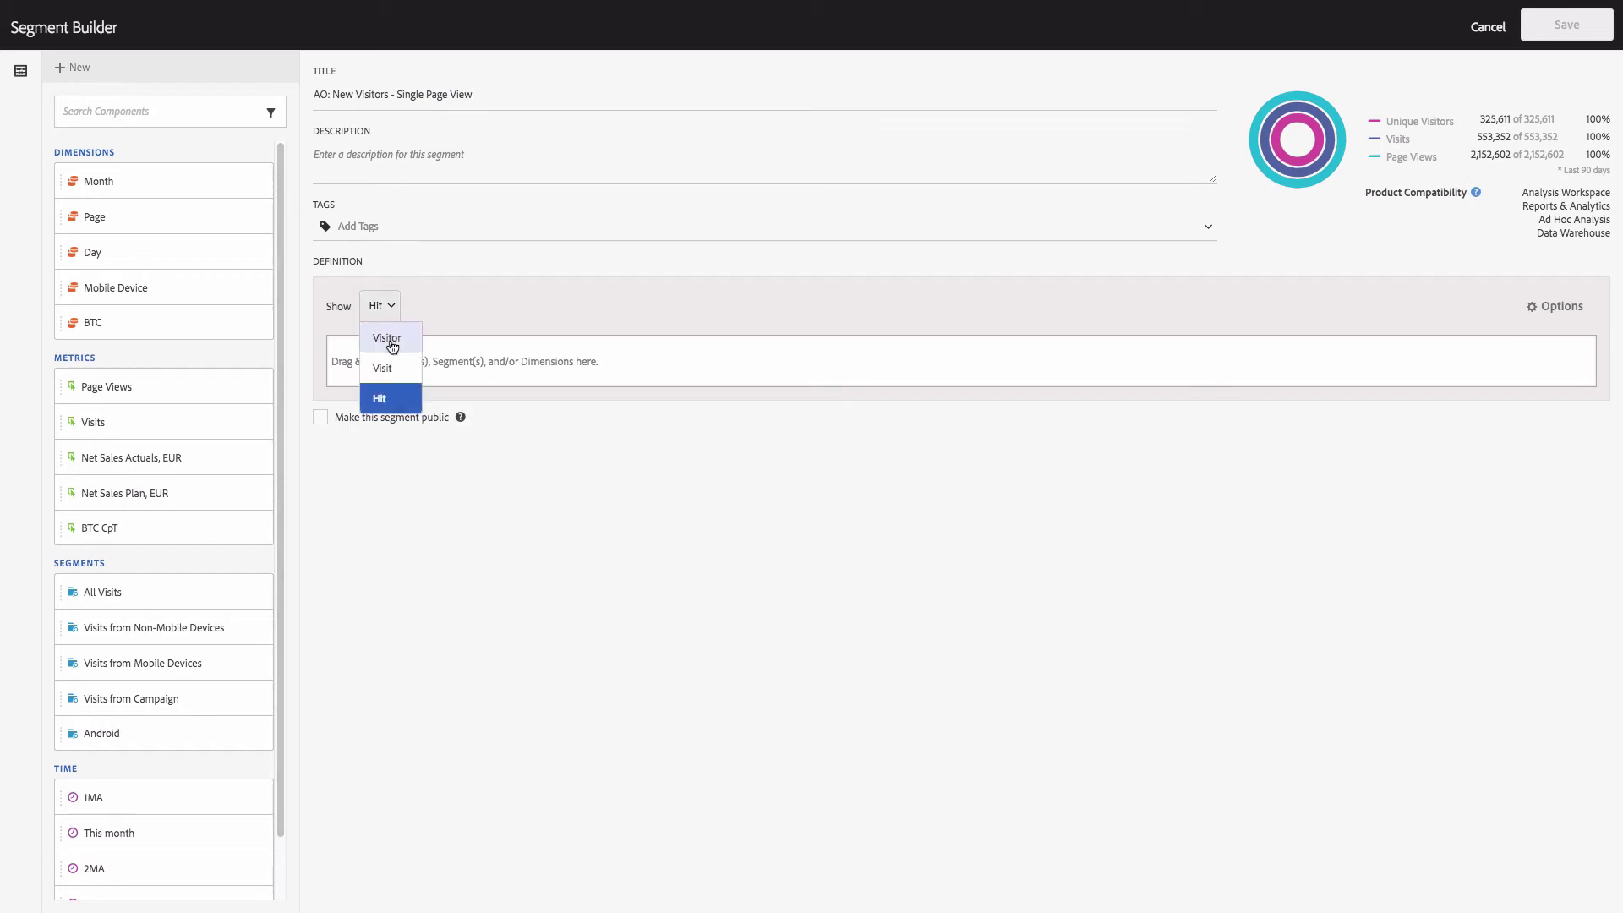
left_click(387, 337)
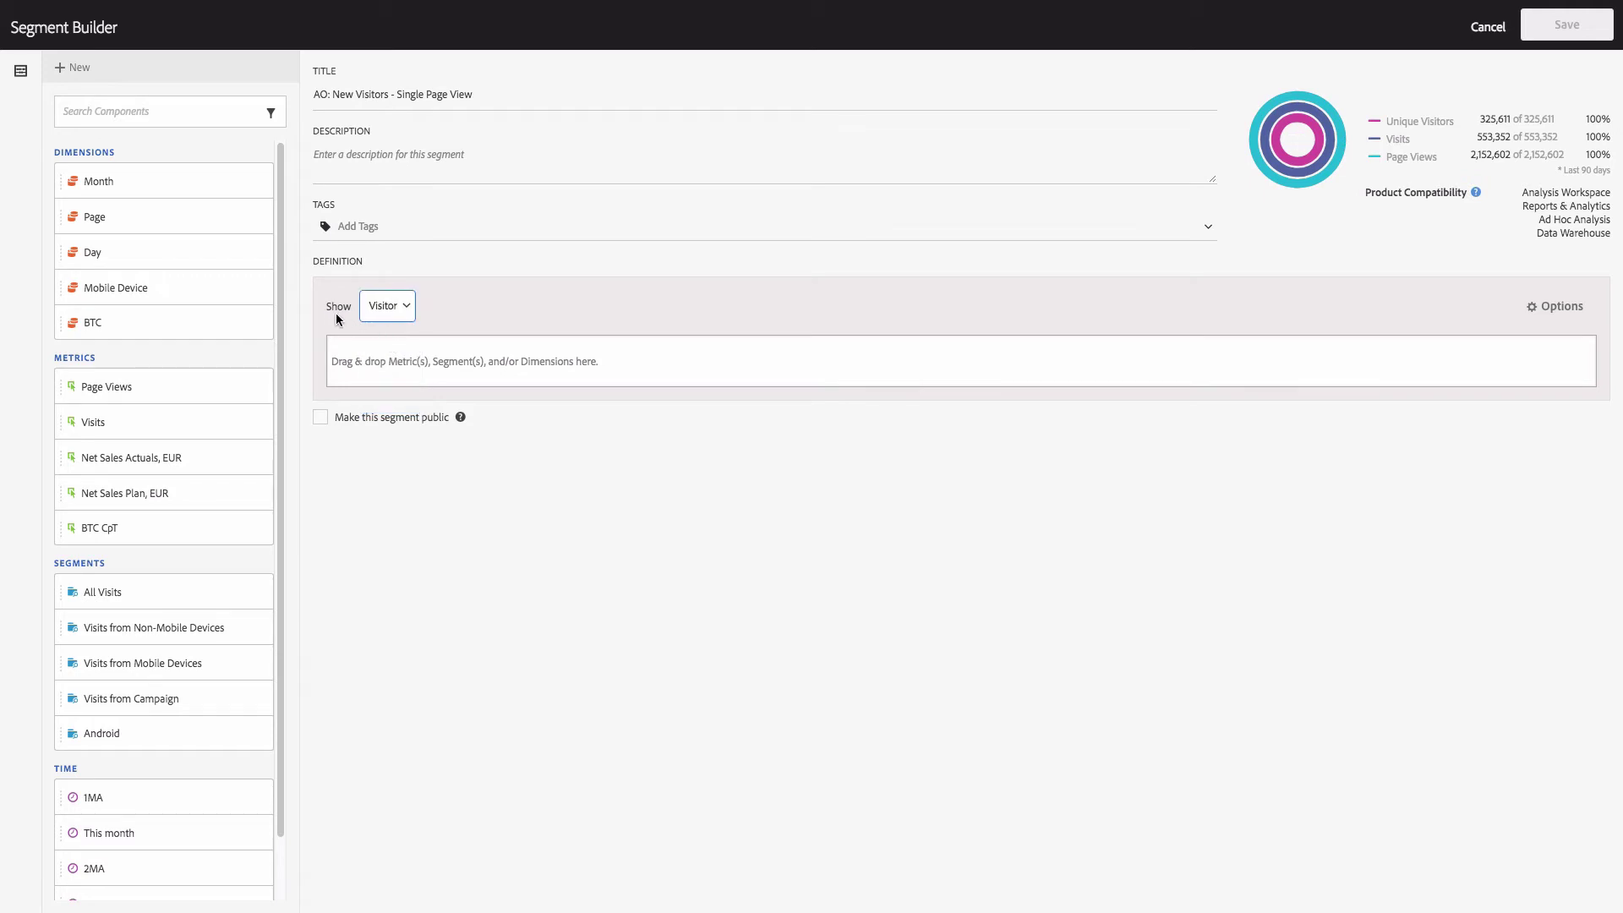
Add a container to the segment definition and set the container's level to Visit
left_click(1554, 307)
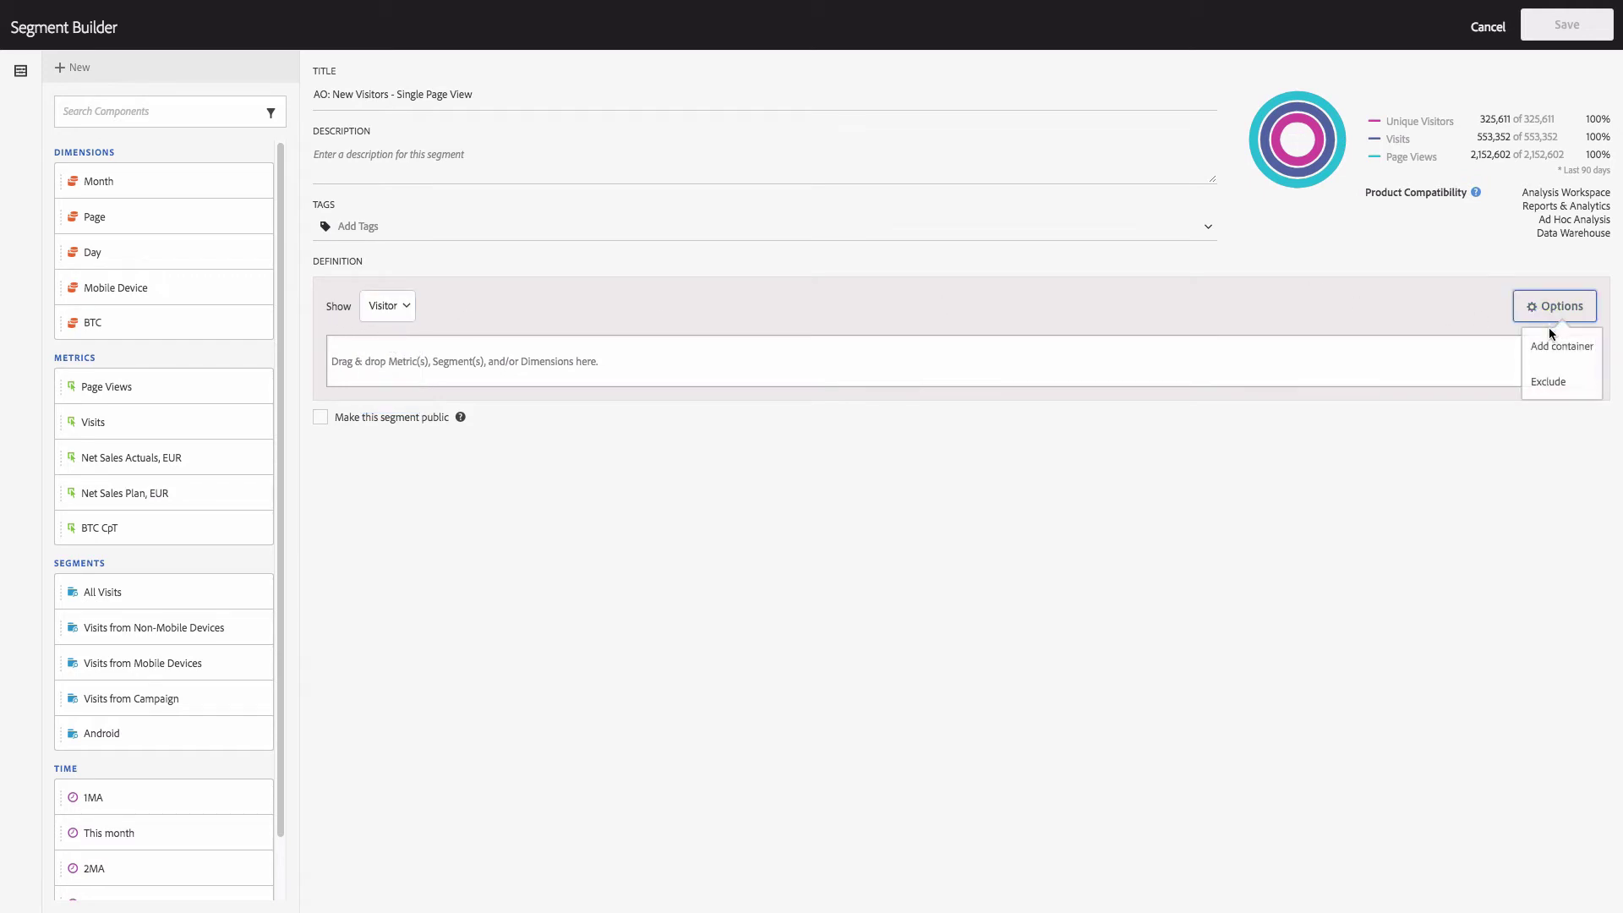
left_click(1555, 341)
left_click(1546, 356)
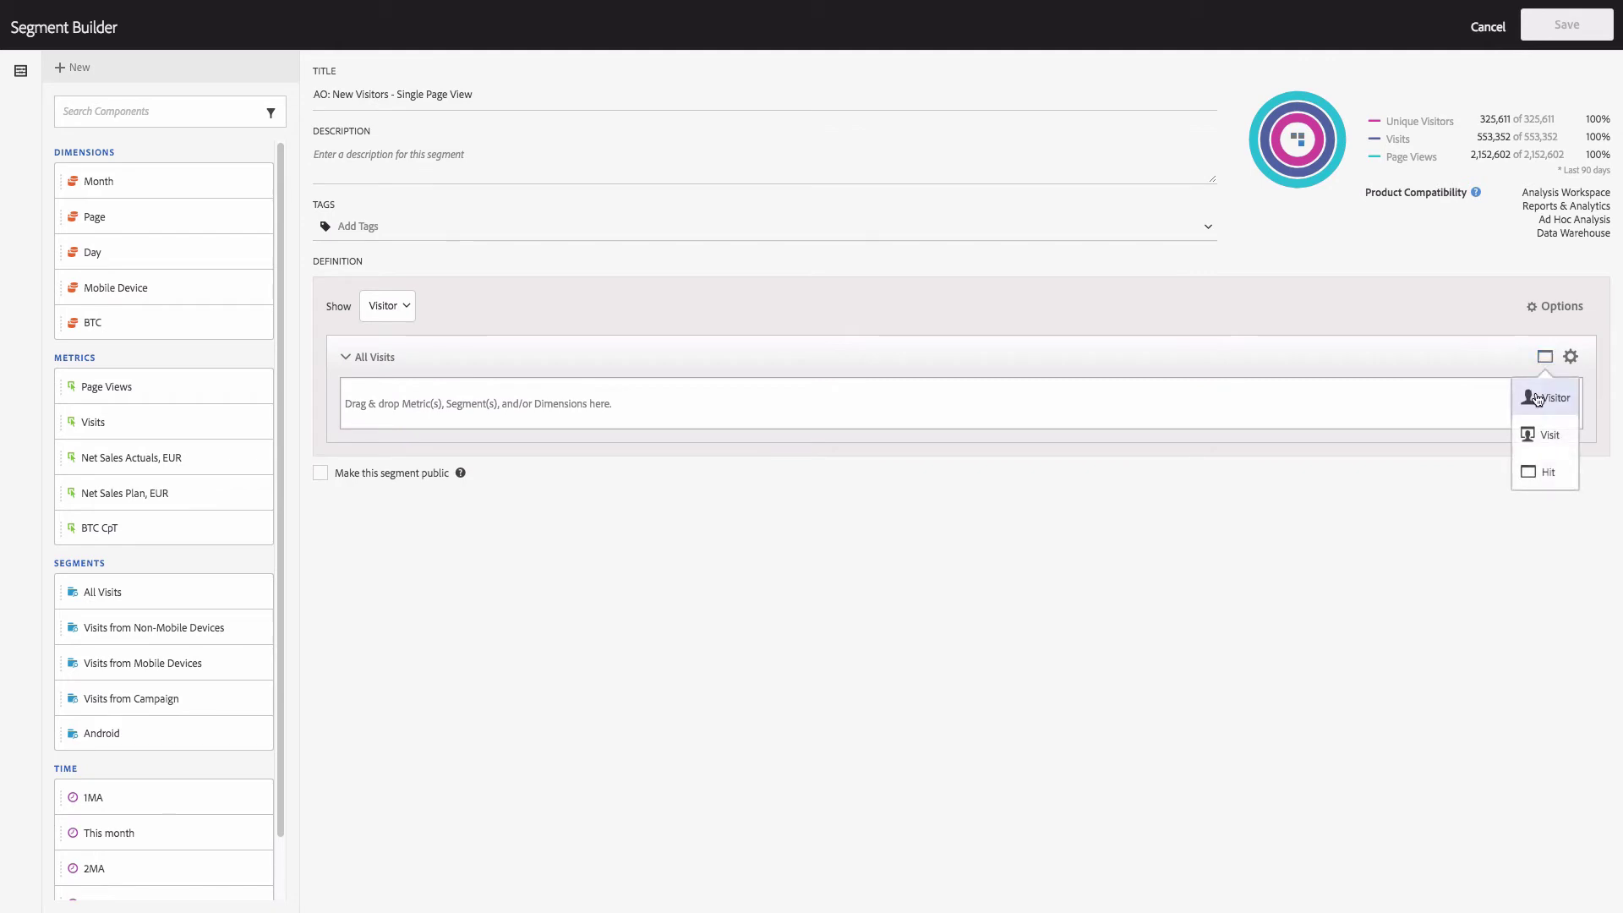
left_click(1539, 435)
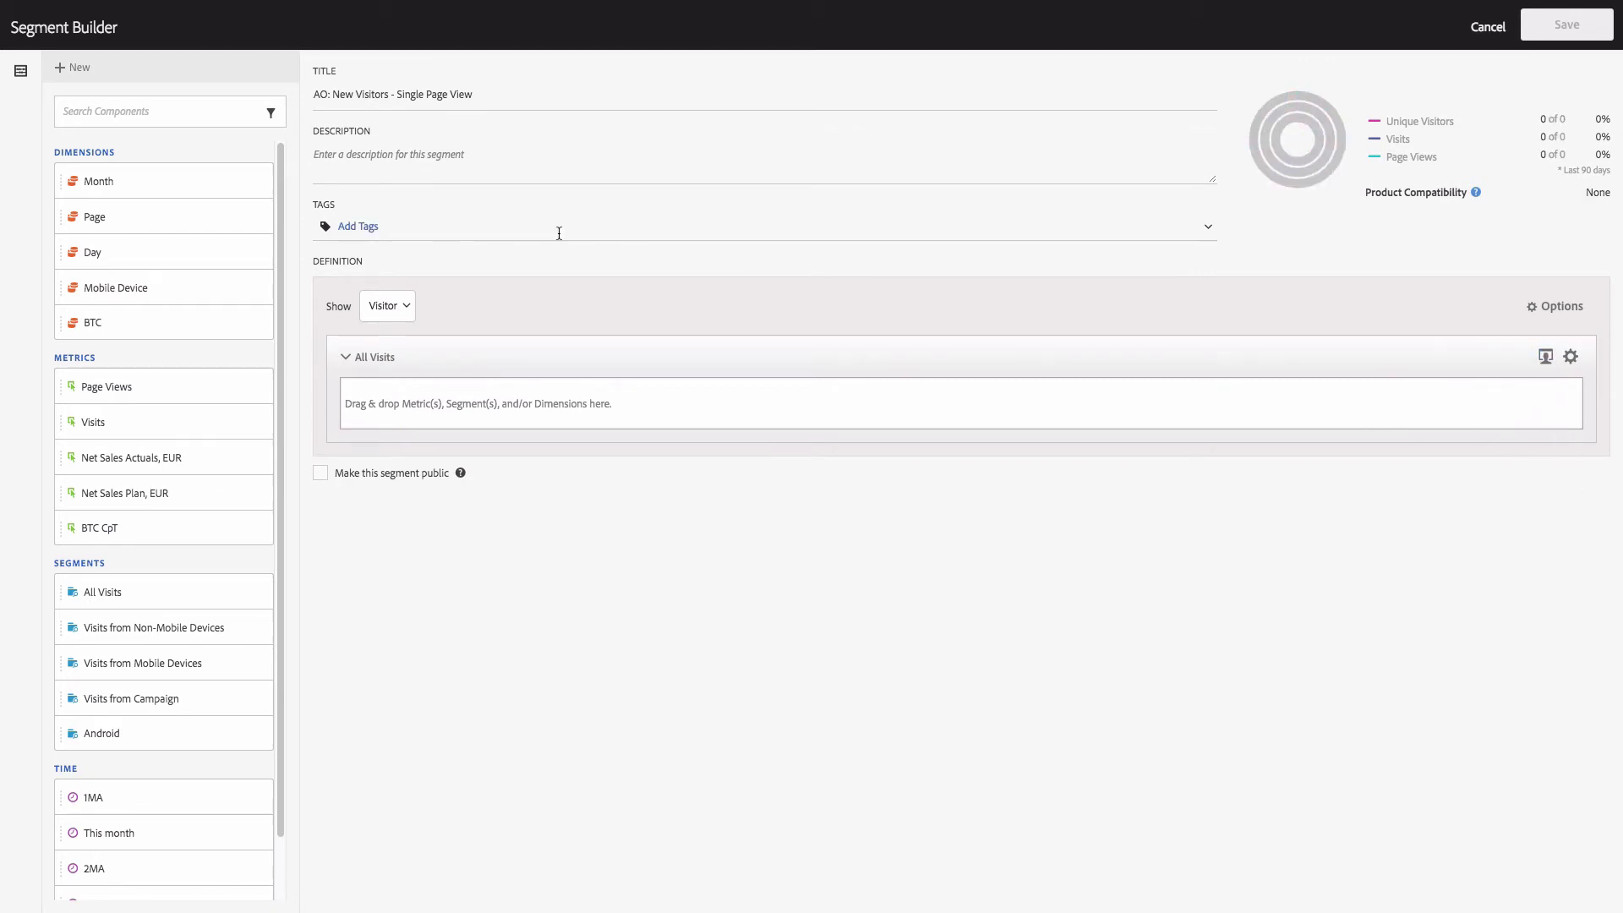
Add the Visit Number dimension to the Visit-level container and require it to equal 1
left_click(89, 114)
type("v")
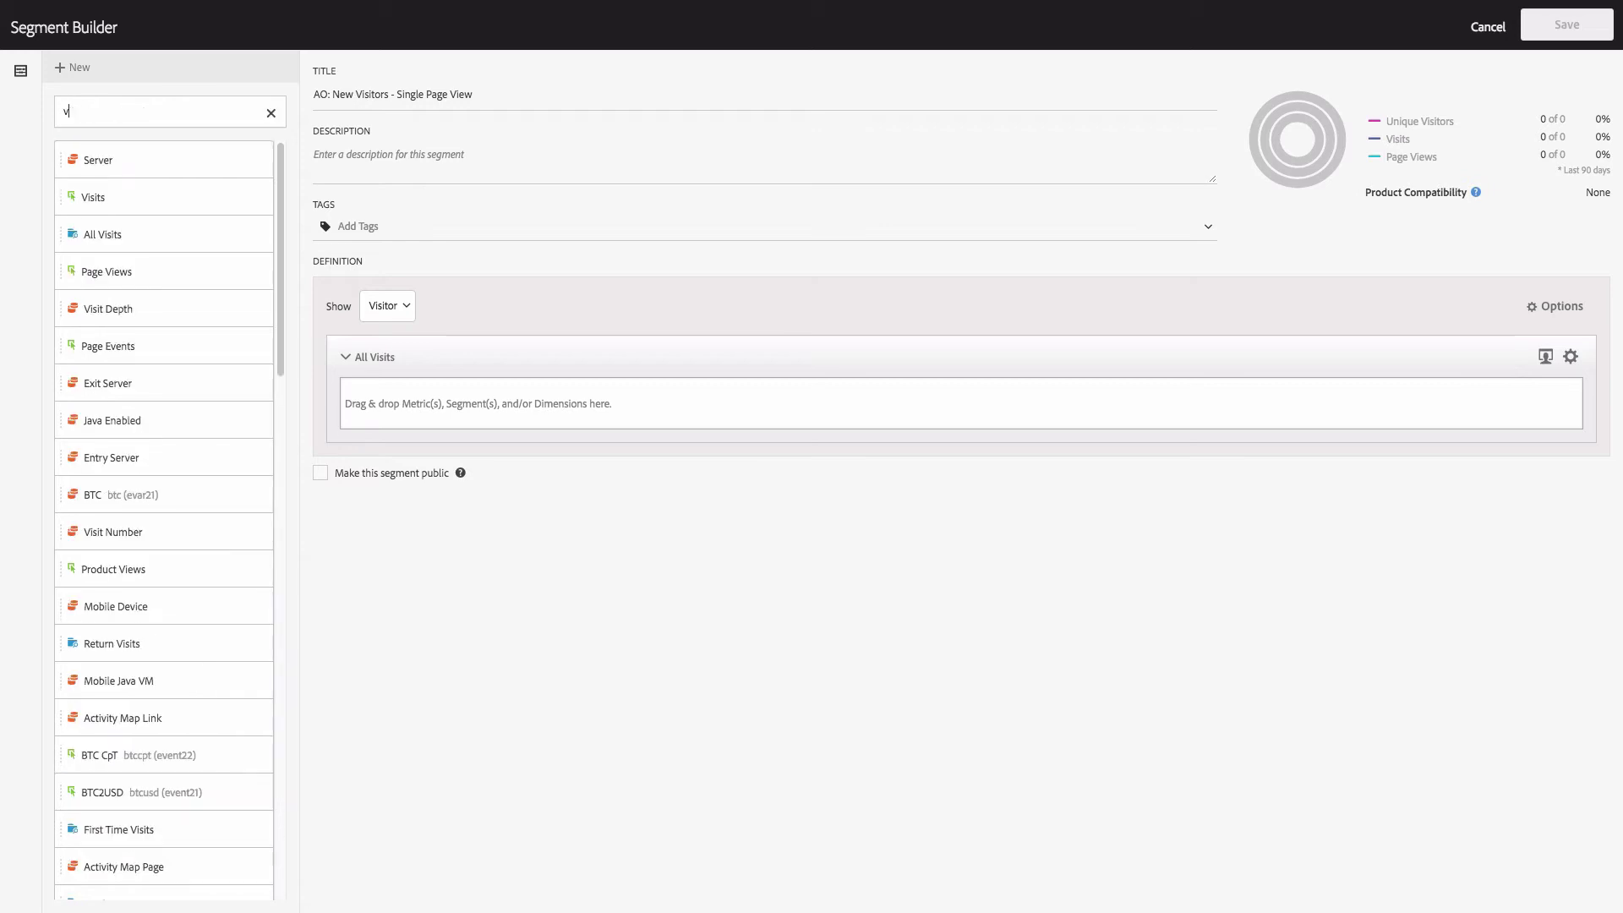
type("isit number")
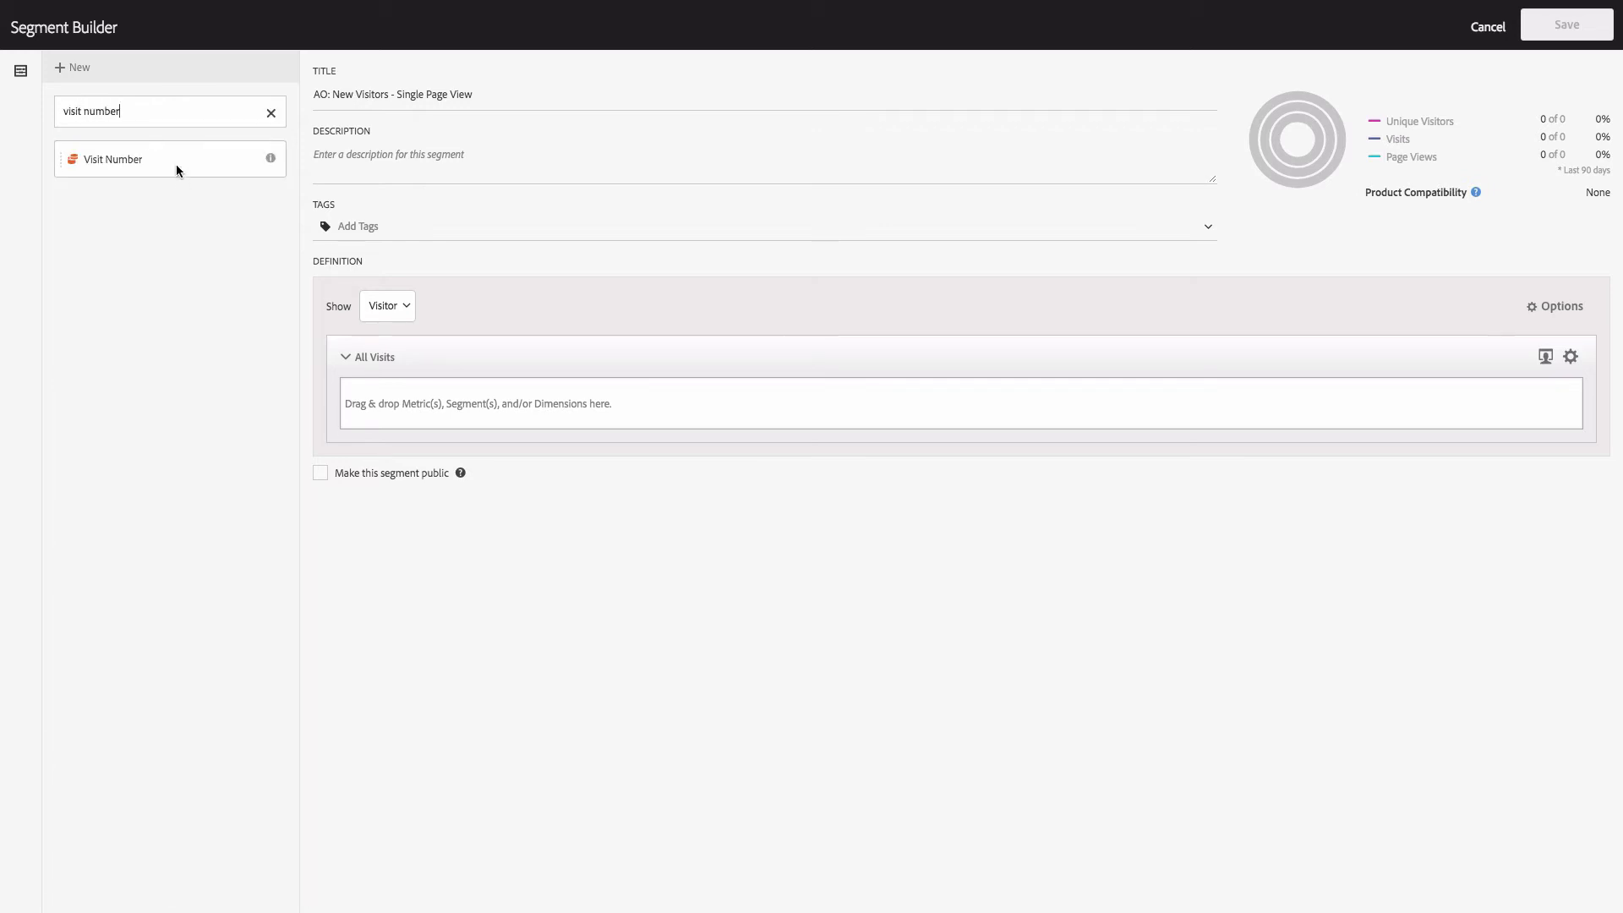
left_click_drag(176, 164, 636, 413)
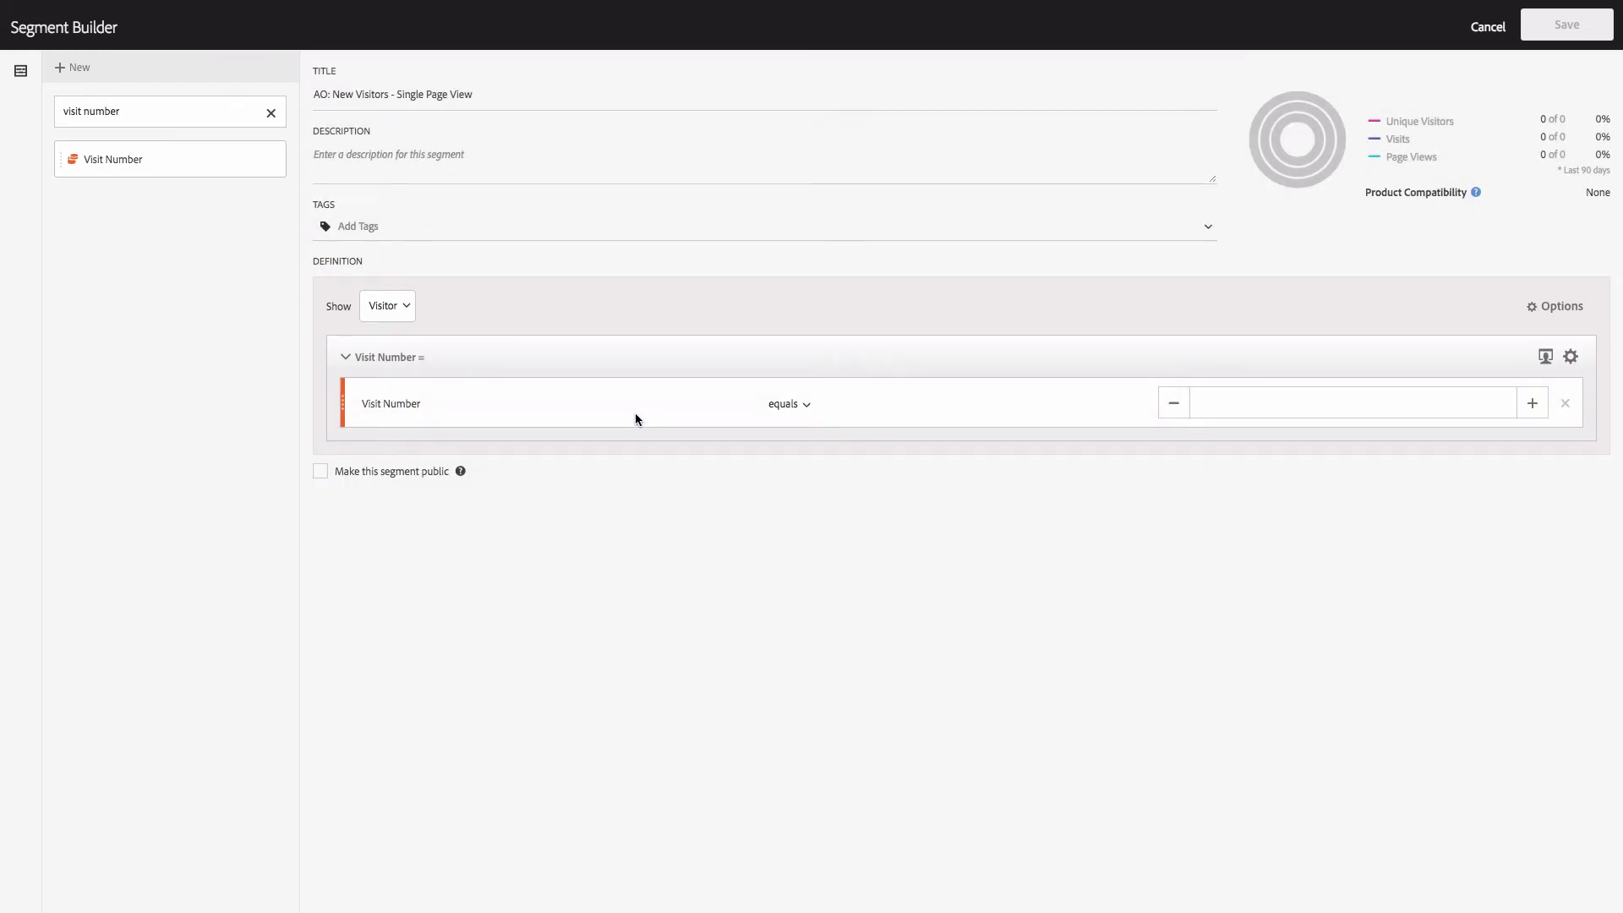
left_click(1214, 402)
type("1")
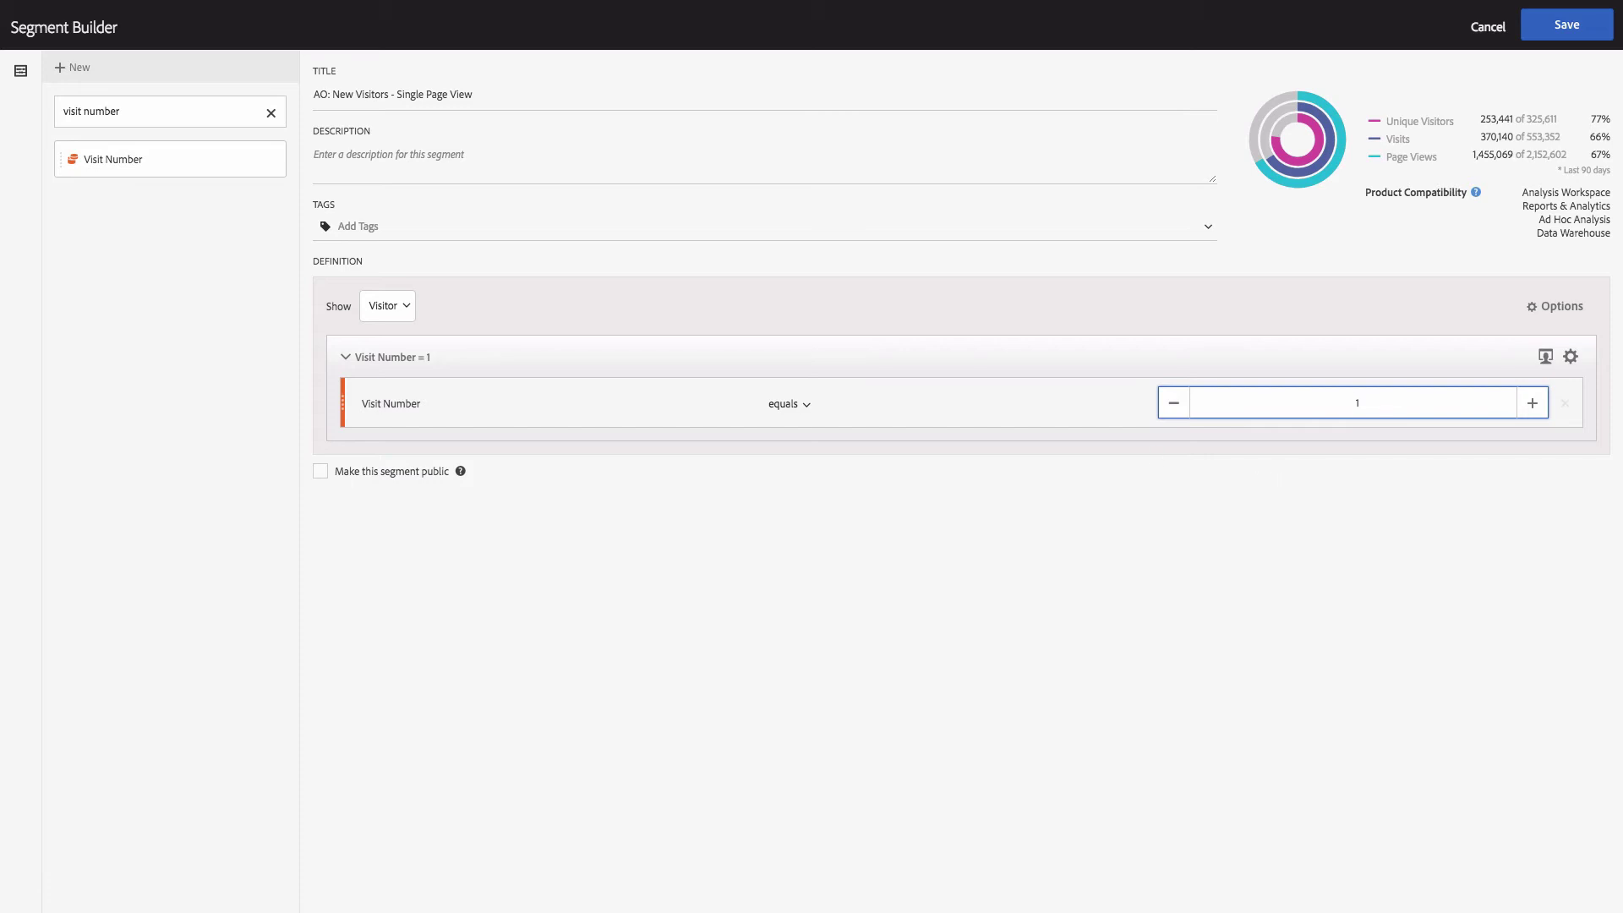
Add the Single Page Visits dimension below Visit Number in the same container and set it to equal Enabled
left_click(144, 111)
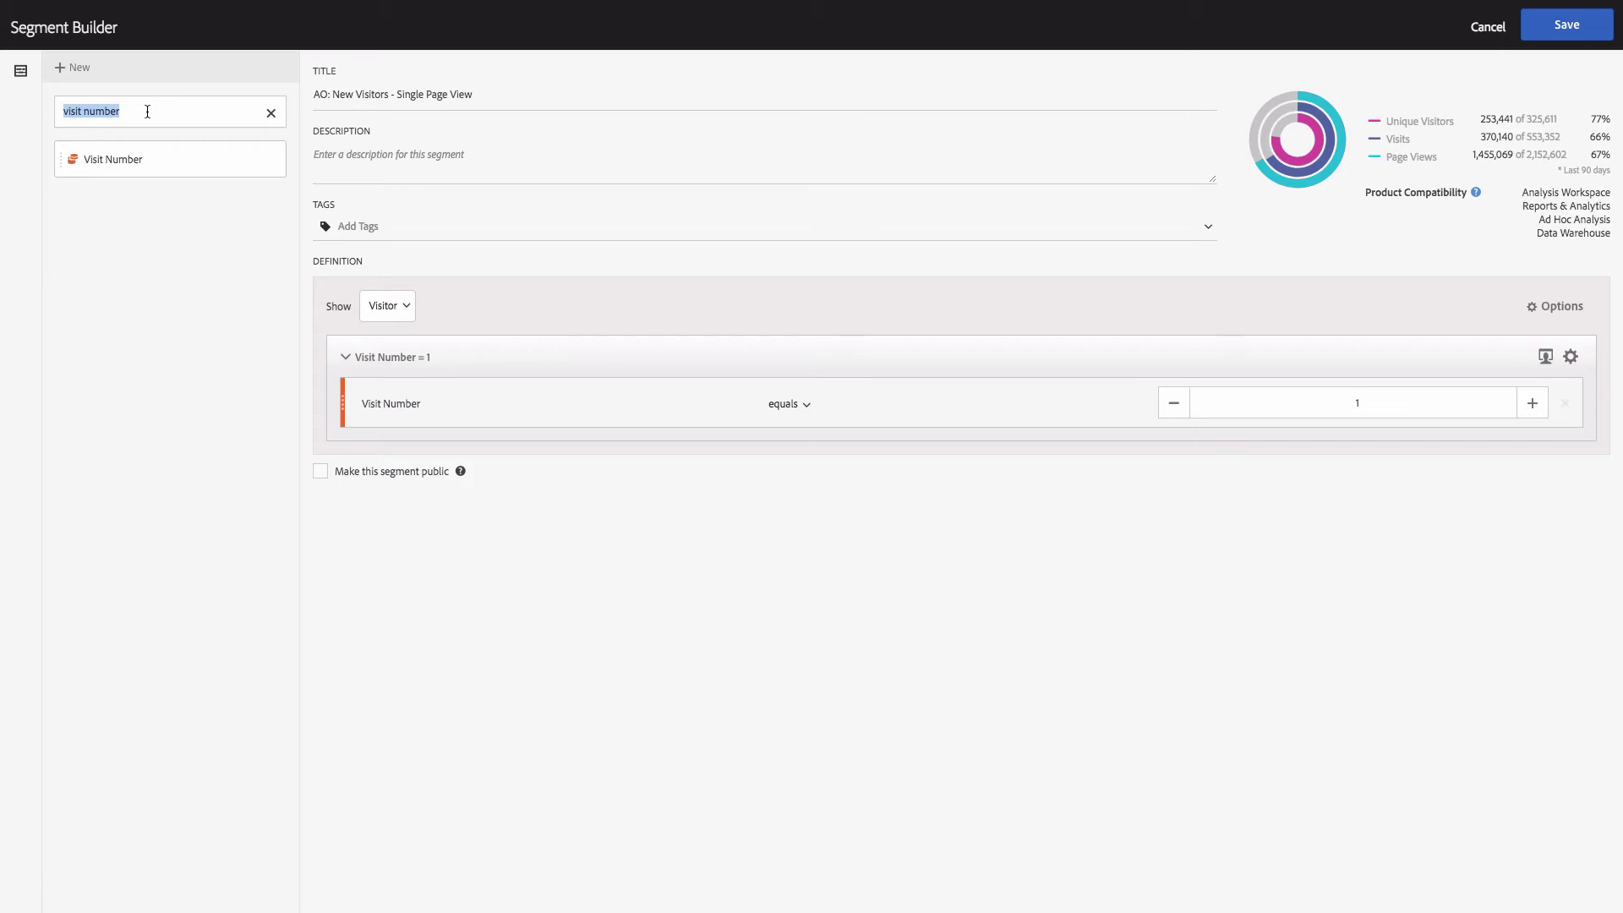
type("single page")
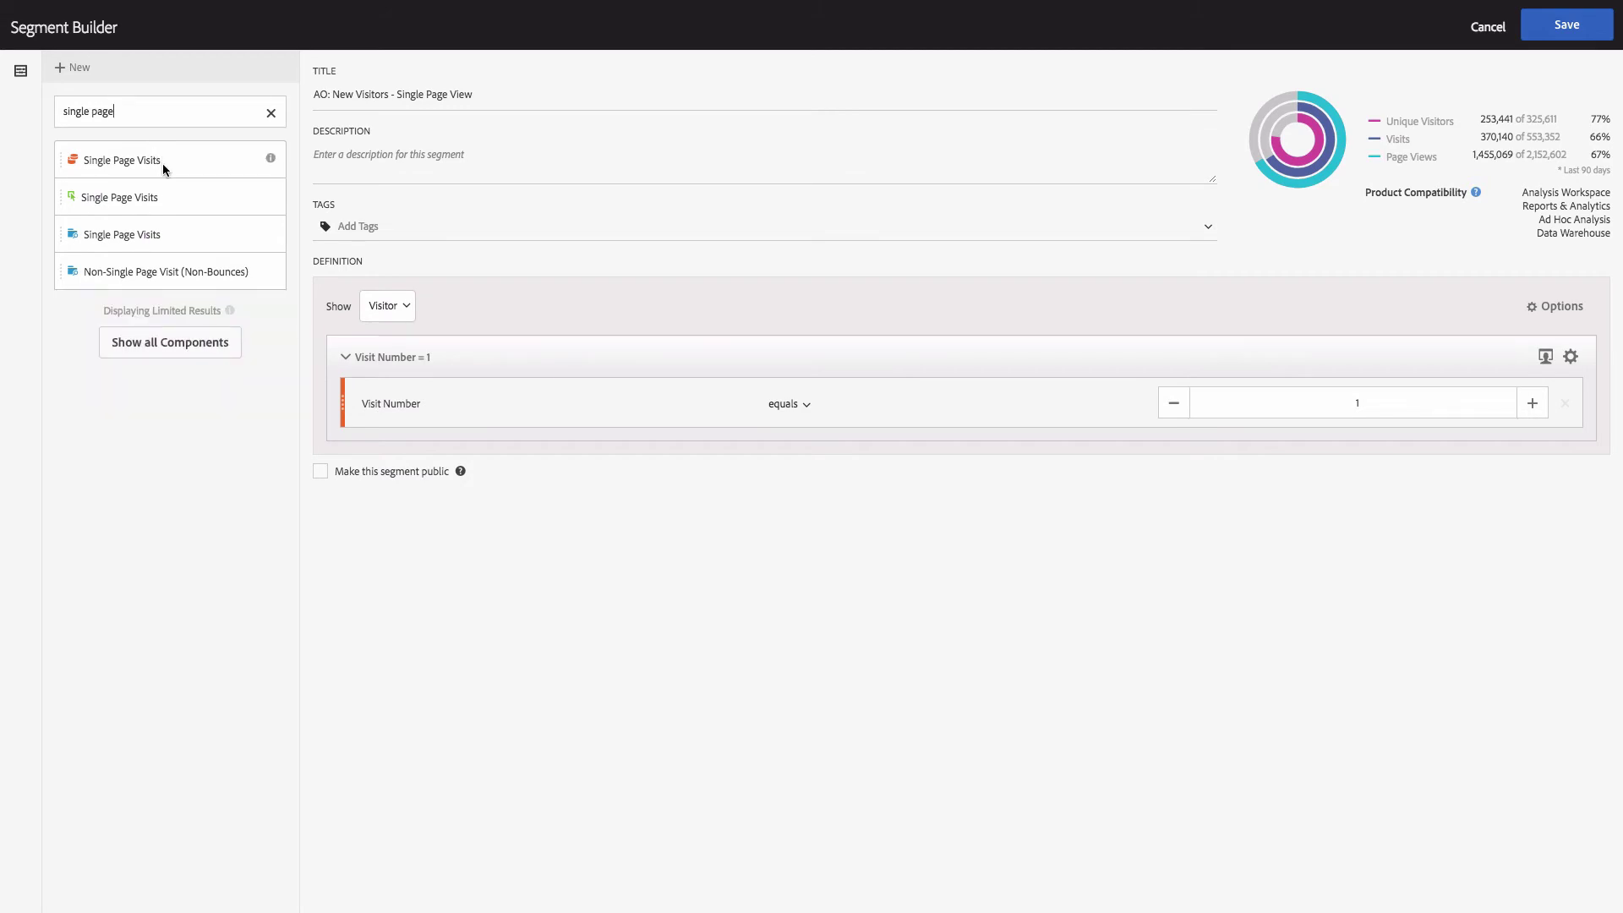
left_click_drag(127, 159, 504, 420)
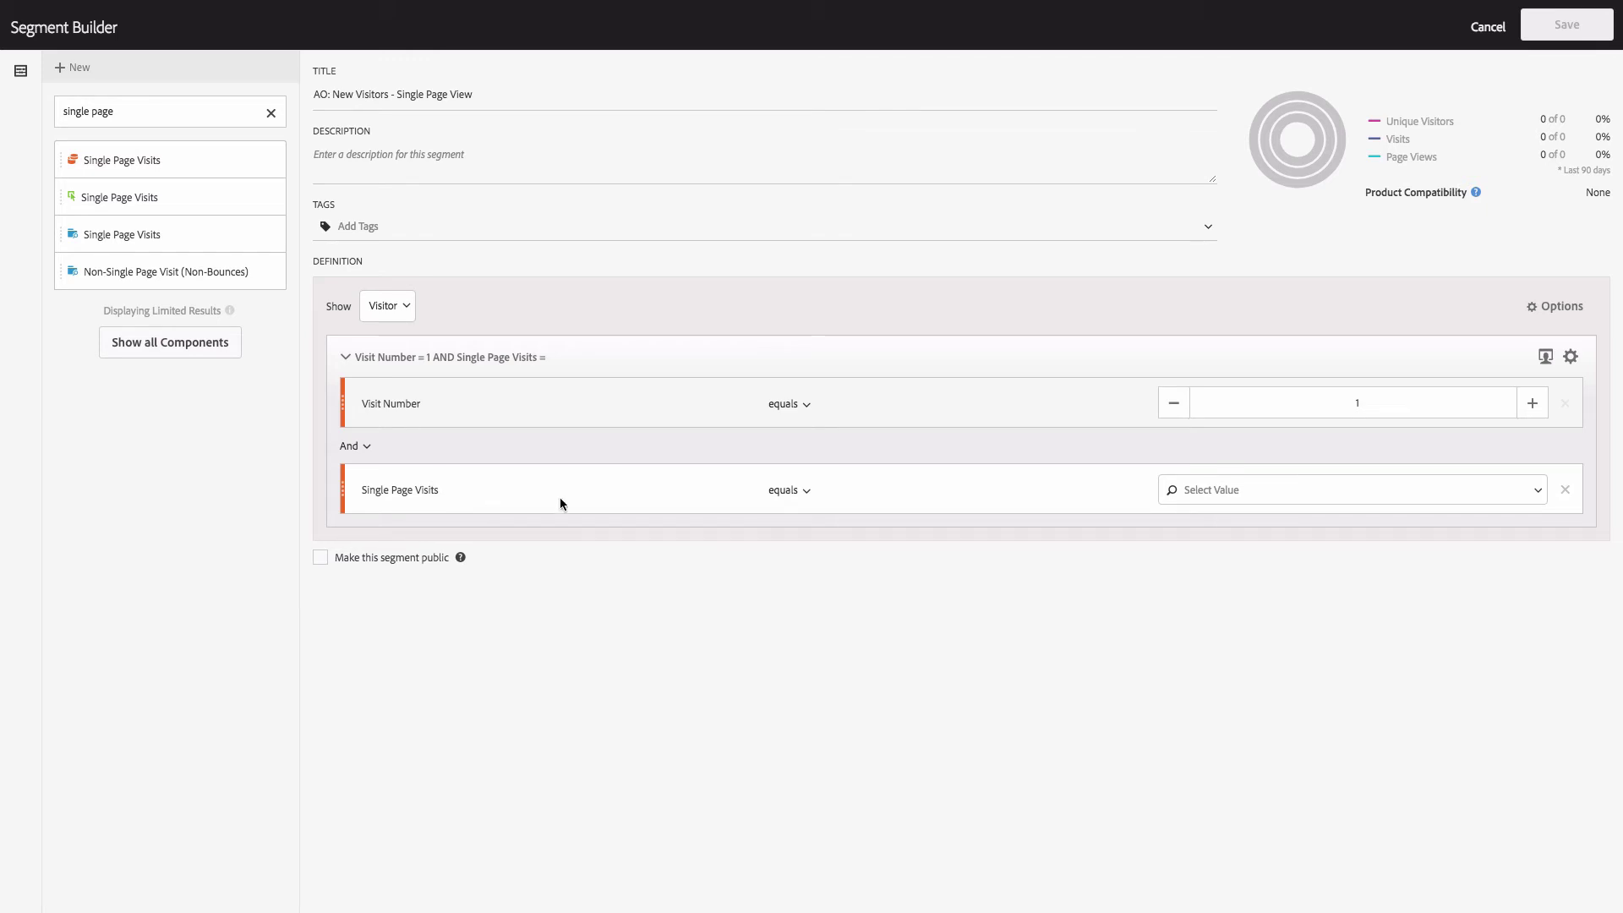
left_click(1539, 492)
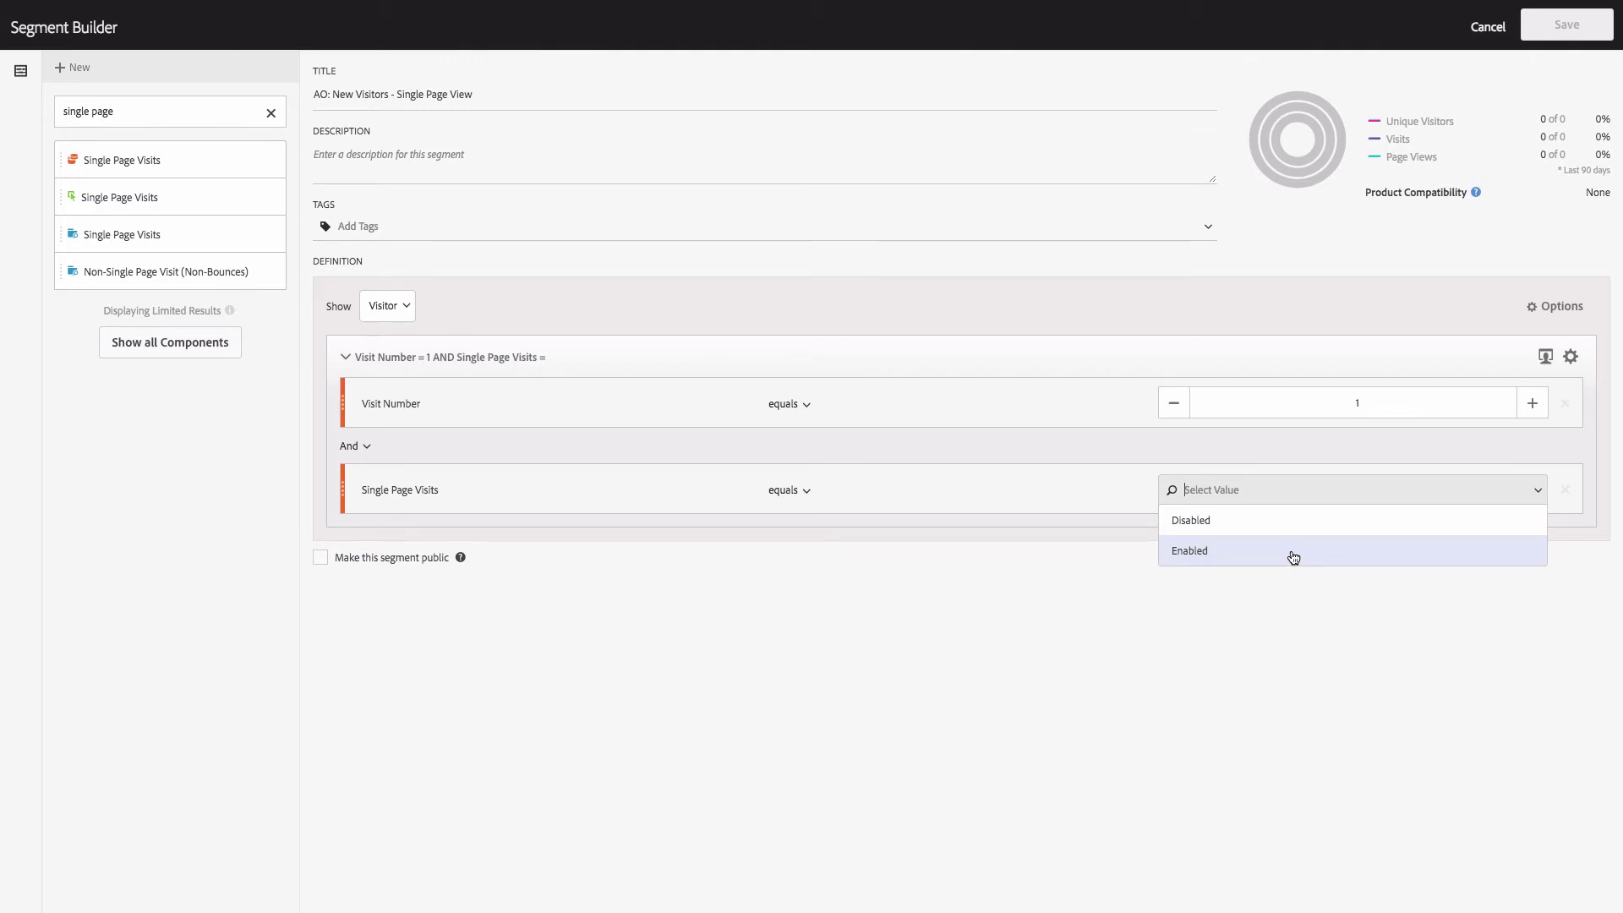
left_click(1210, 553)
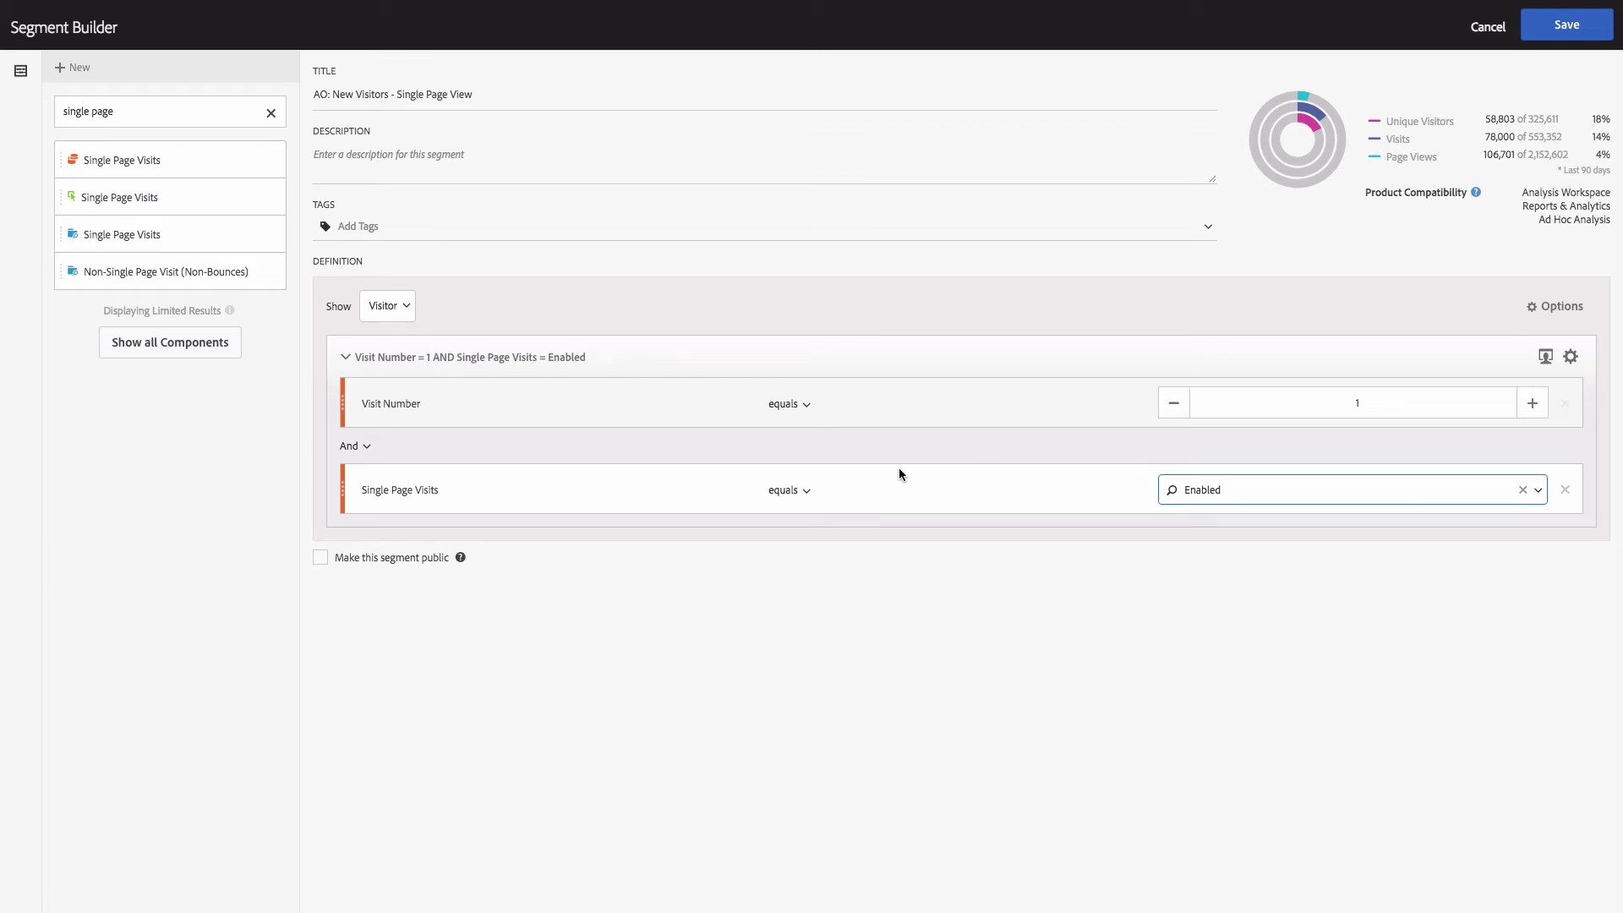
Add a second container to the segment definition and set its level to Visitor
left_click(1549, 317)
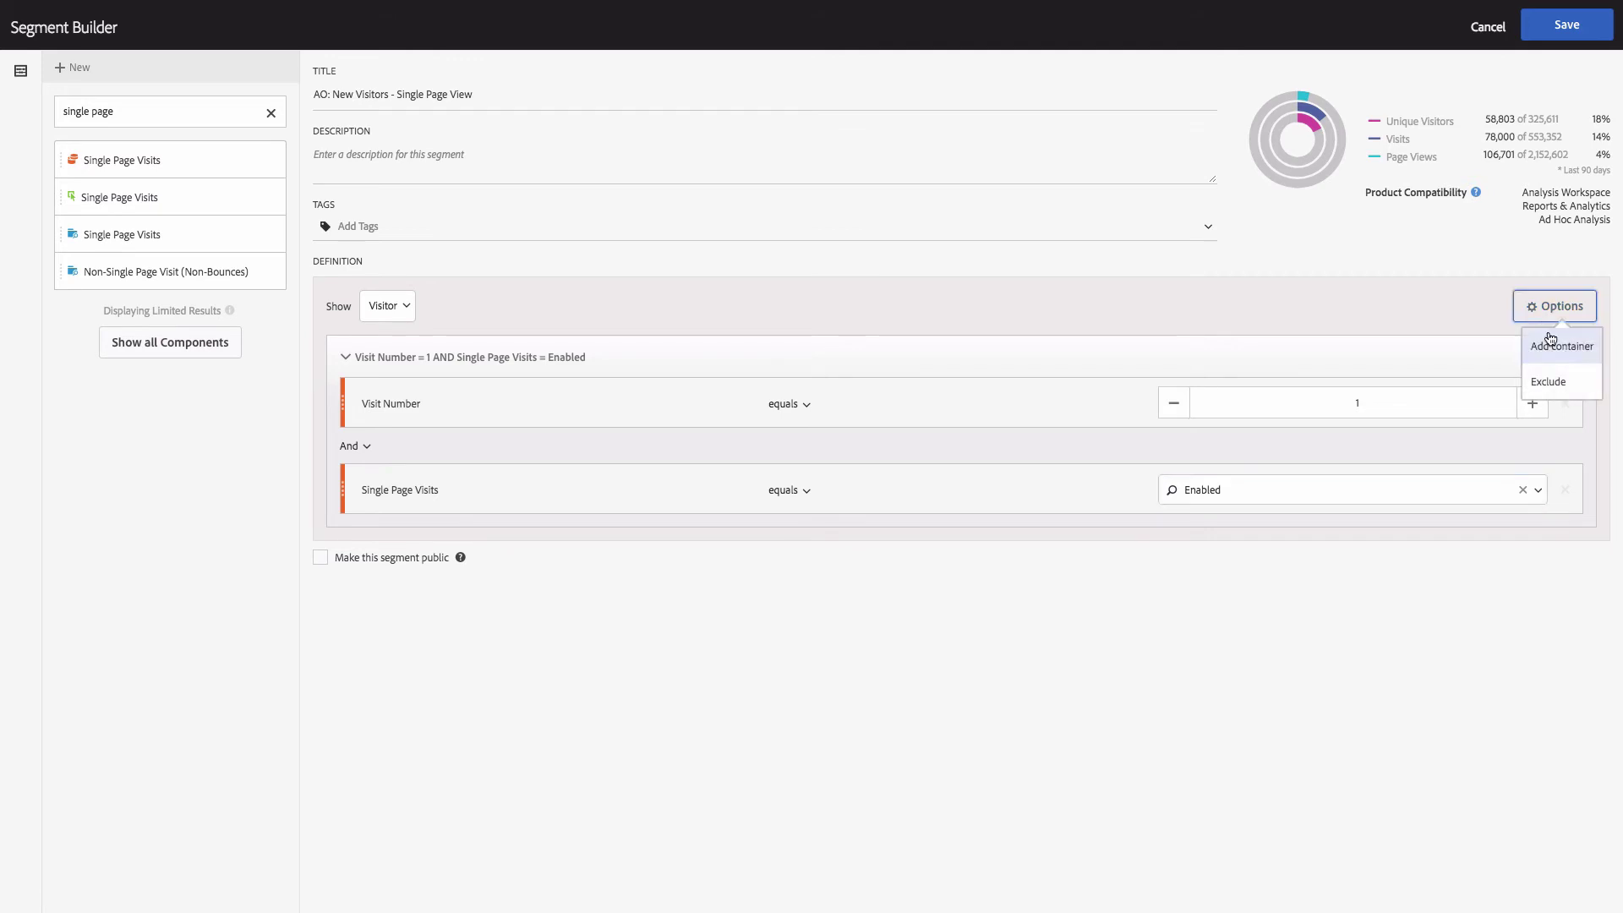
left_click(1551, 345)
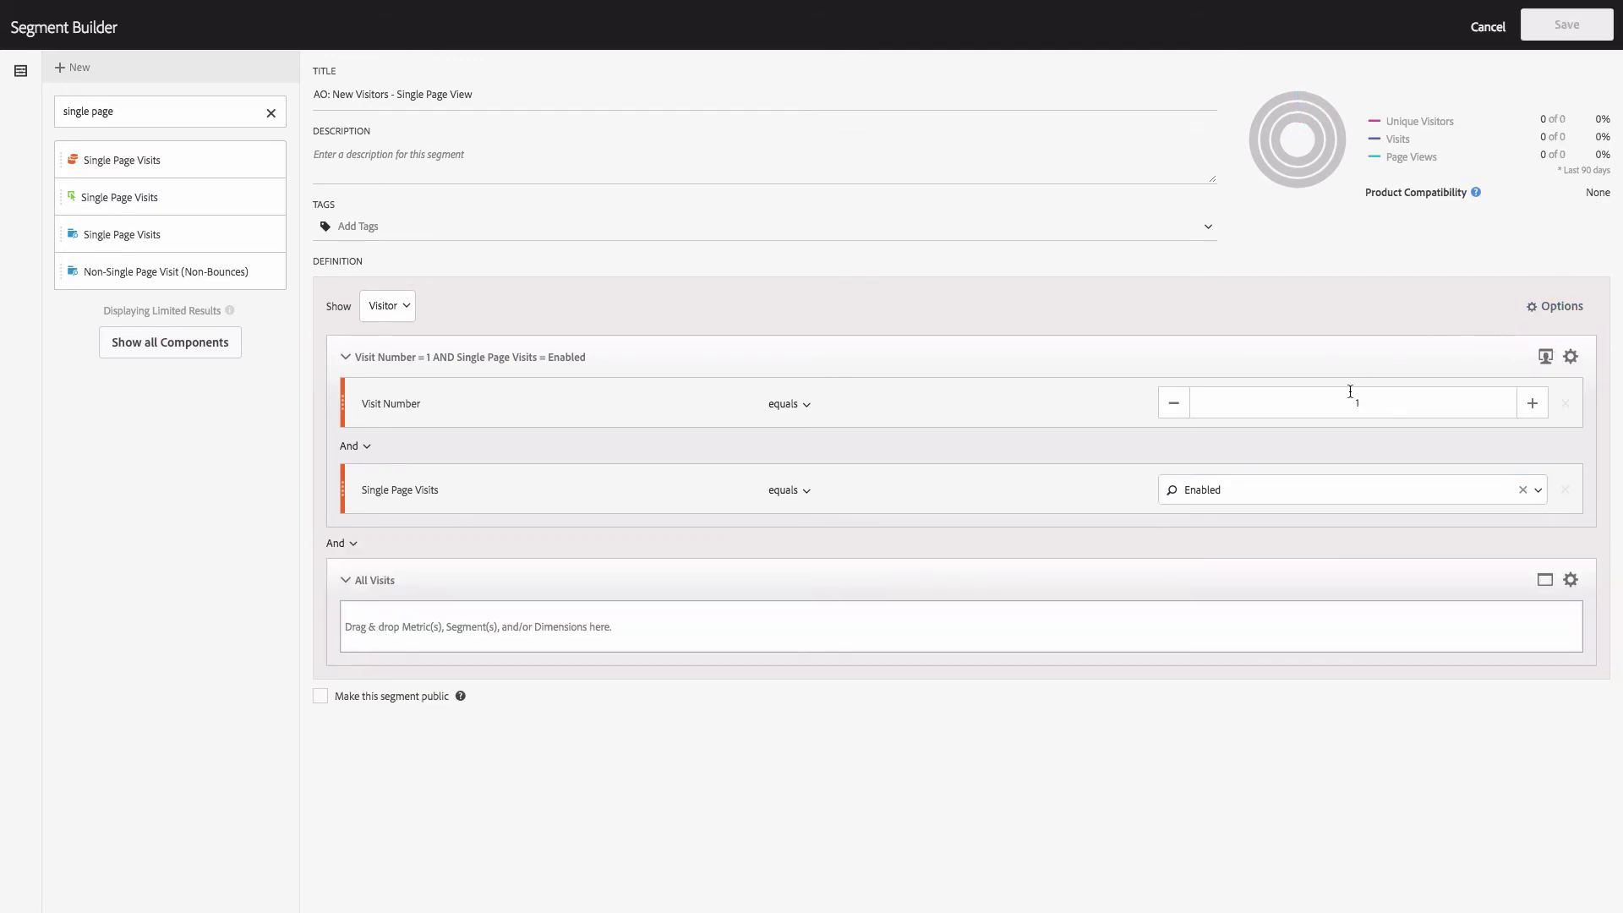
left_click(1545, 580)
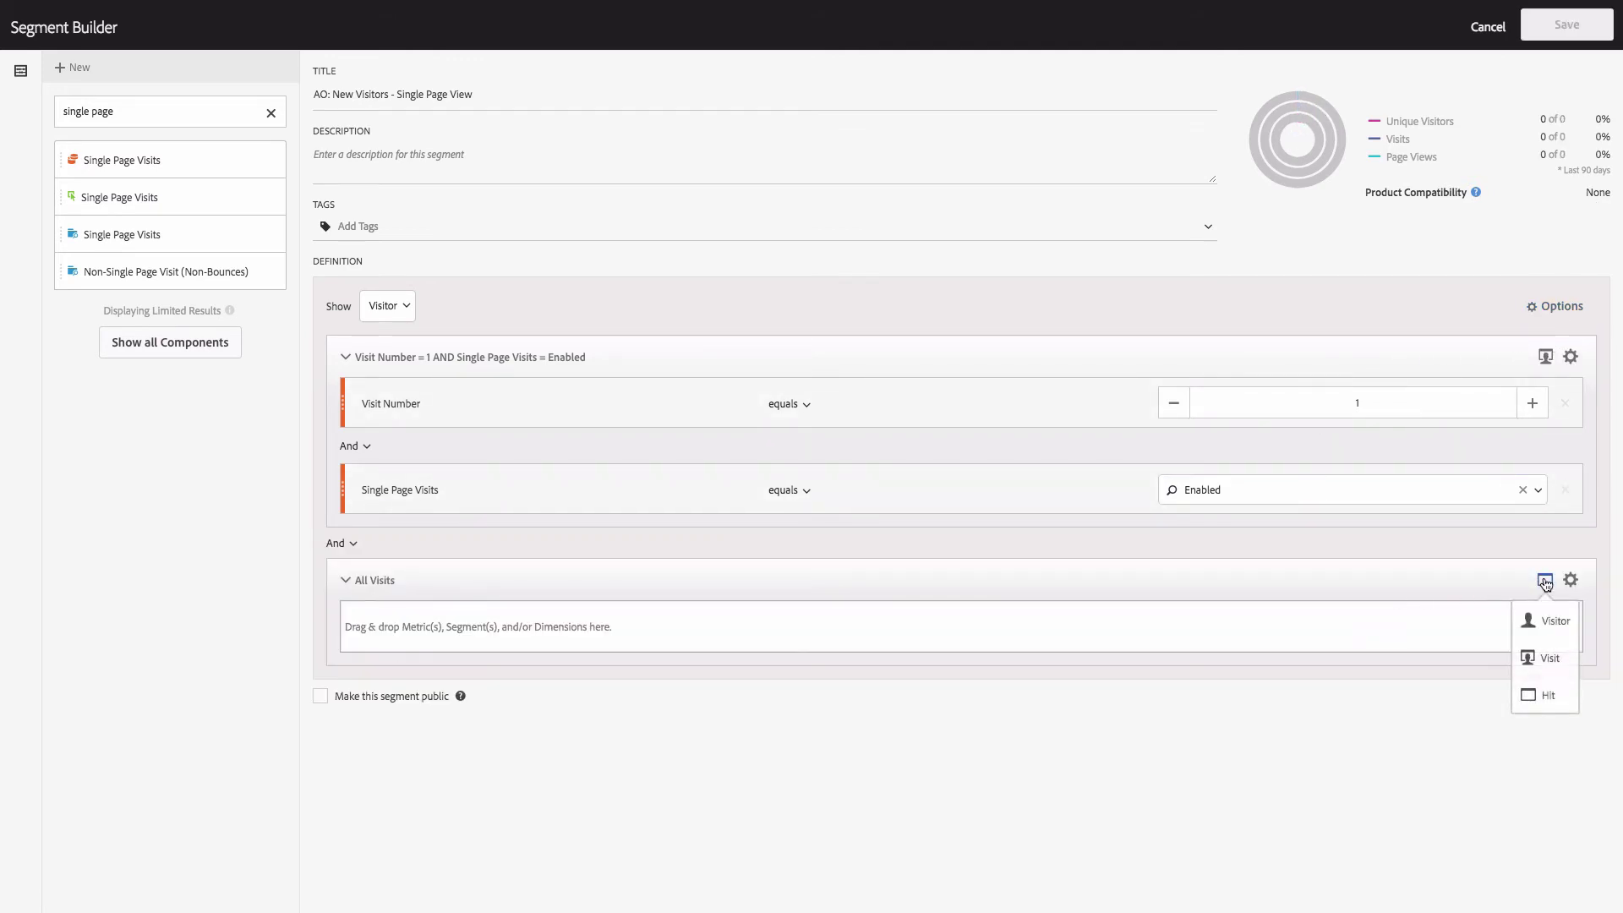
left_click(1543, 624)
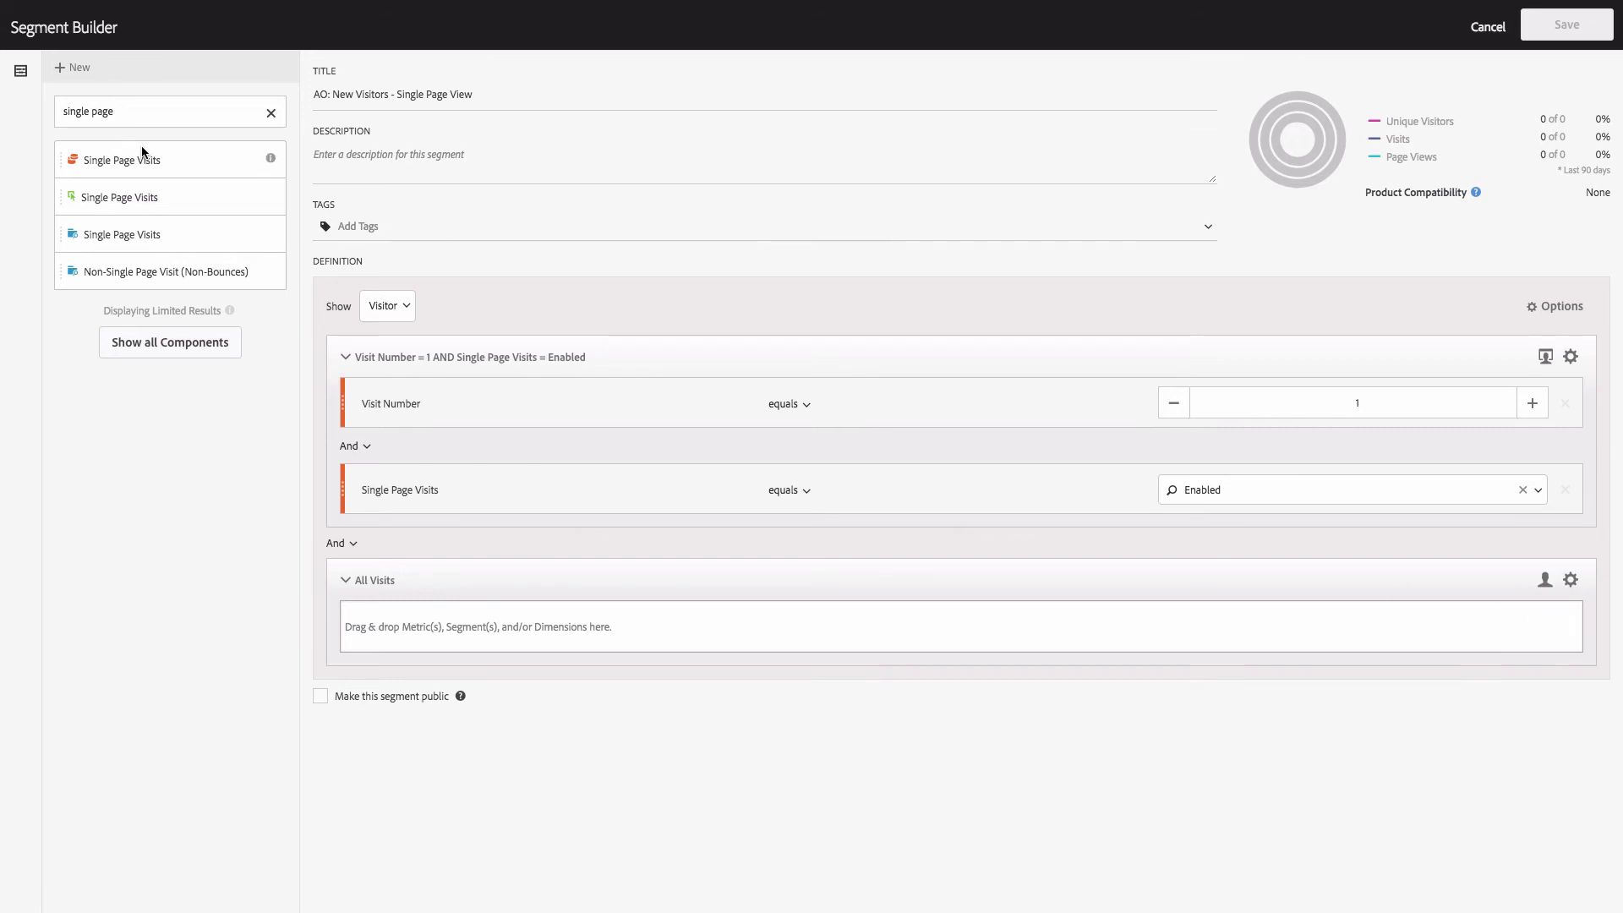
Add the Visit Number dimension to the Visitor-level container with the condition is greater than 1
triple_click(125, 113)
type("visi")
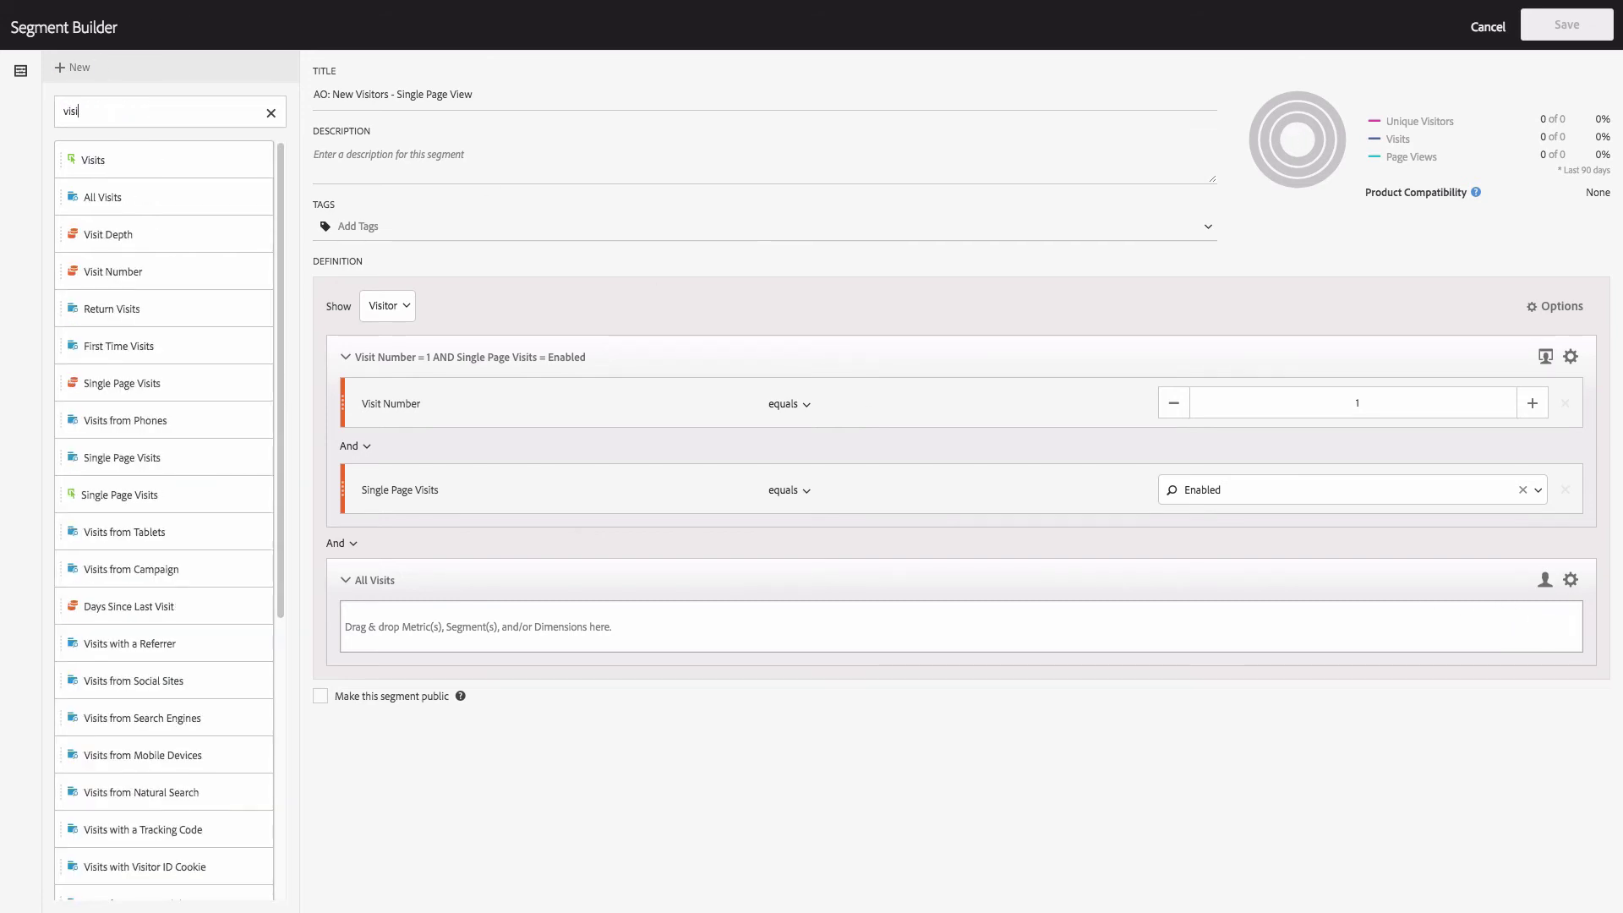
type("t number")
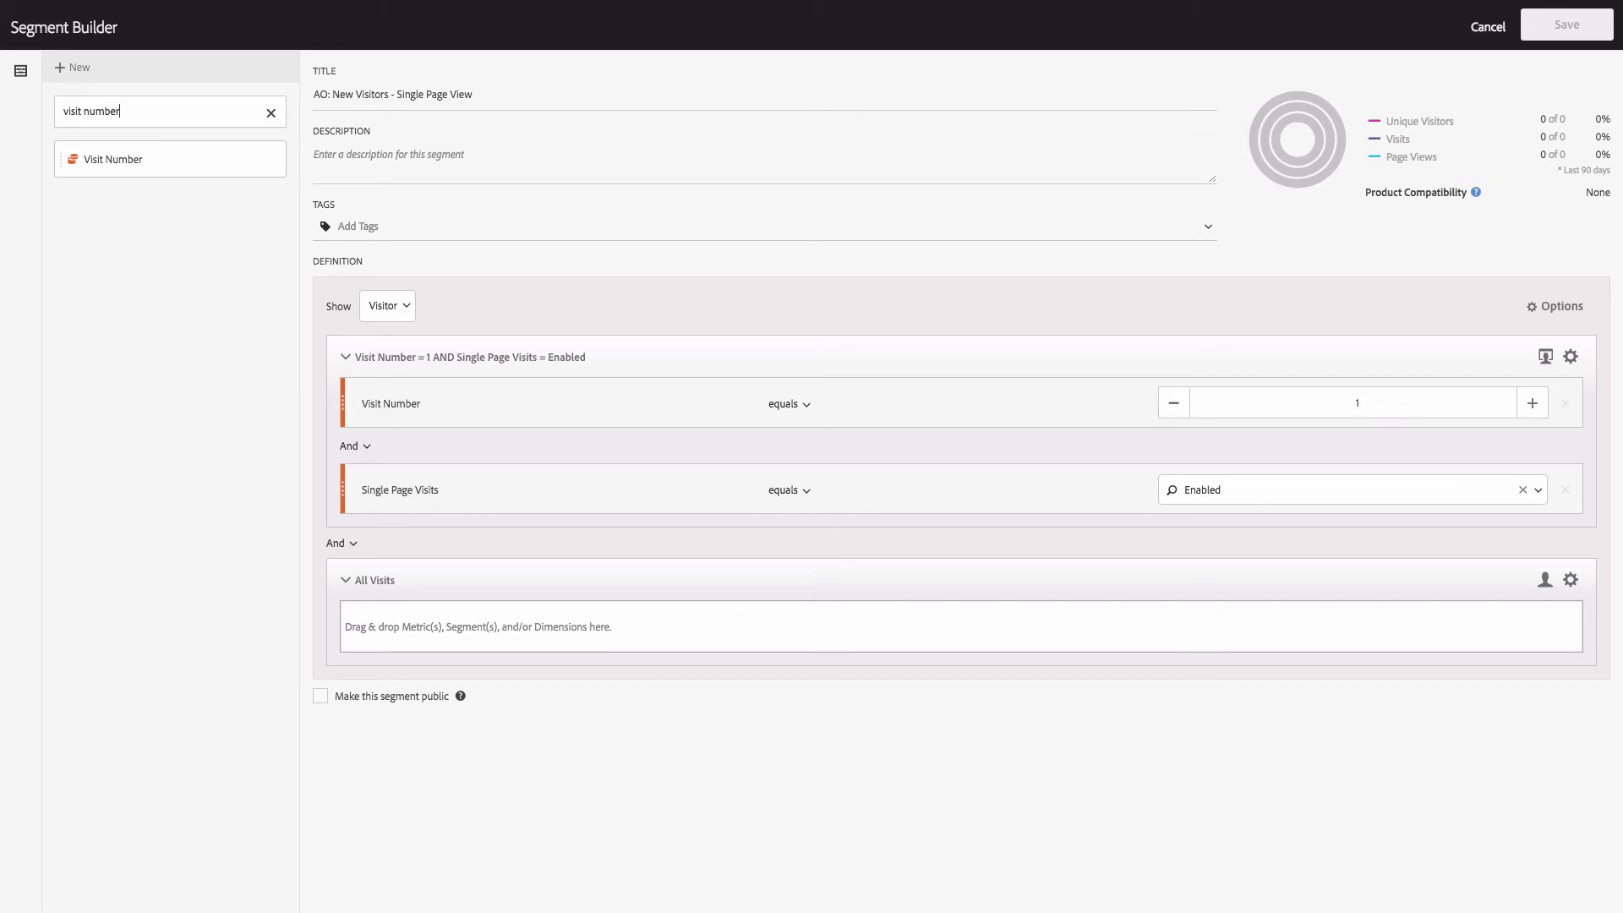
left_click_drag(152, 159, 607, 622)
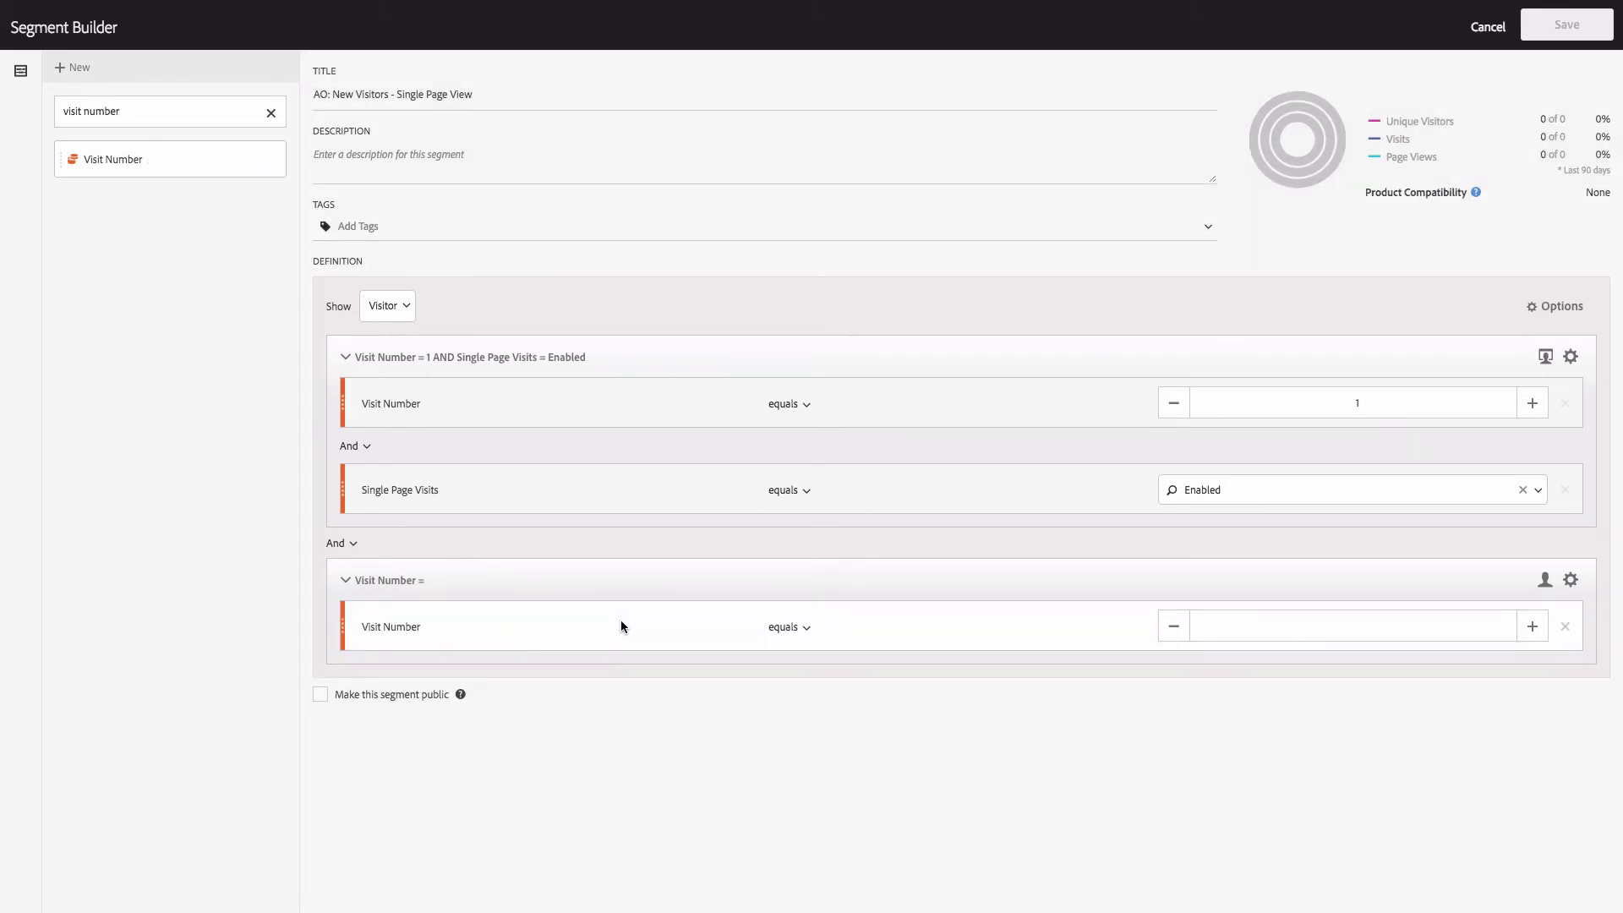
left_click(799, 630)
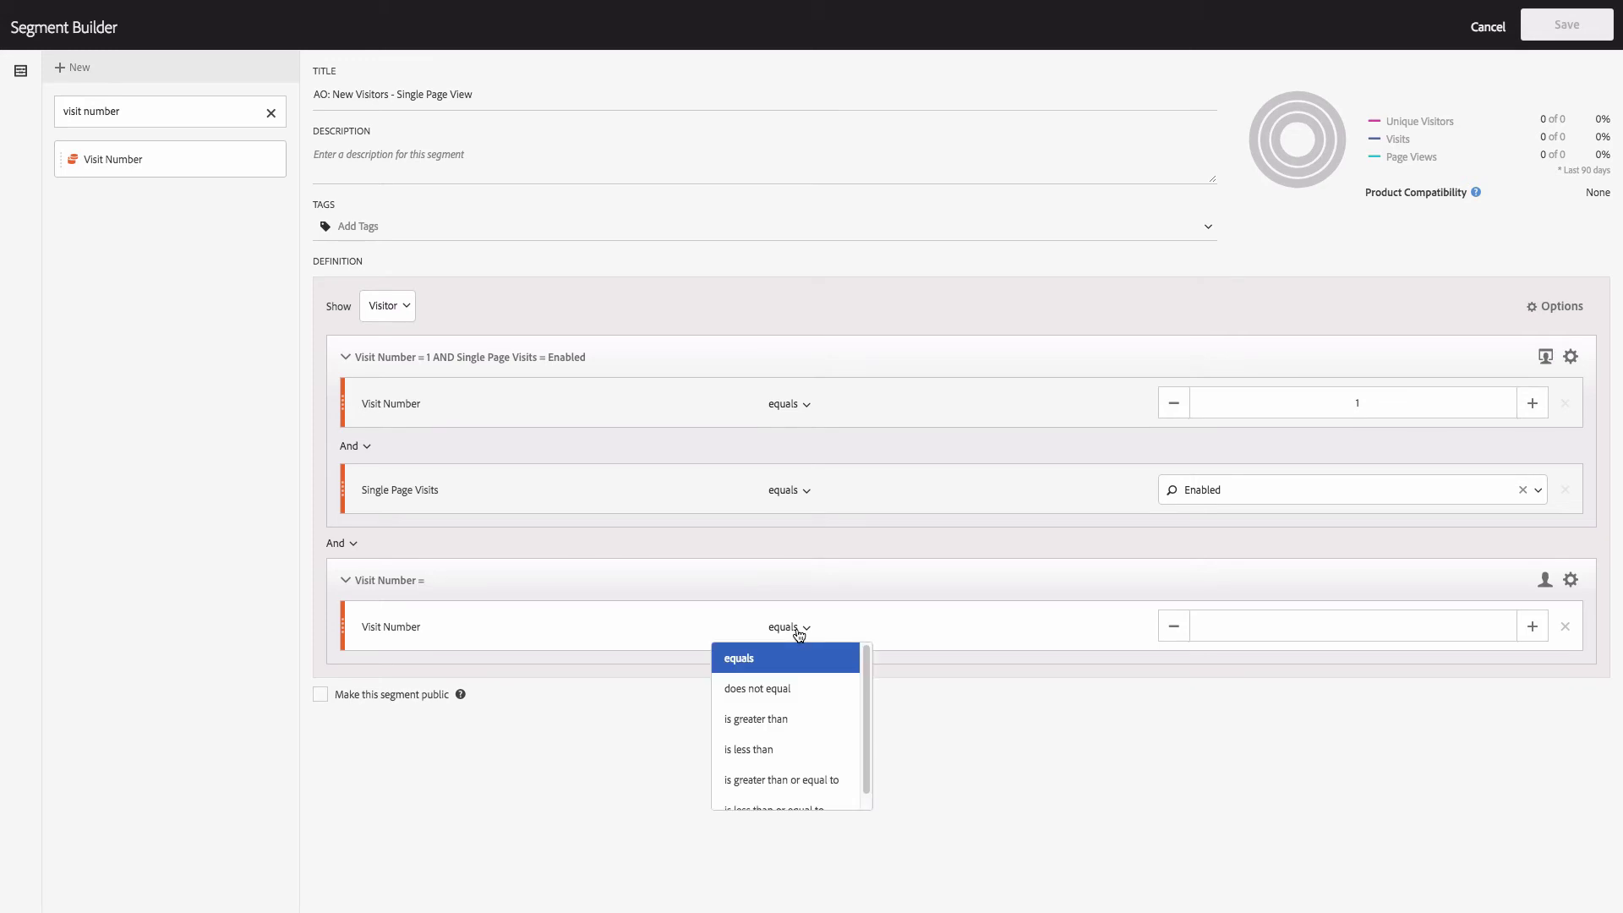
left_click(787, 719)
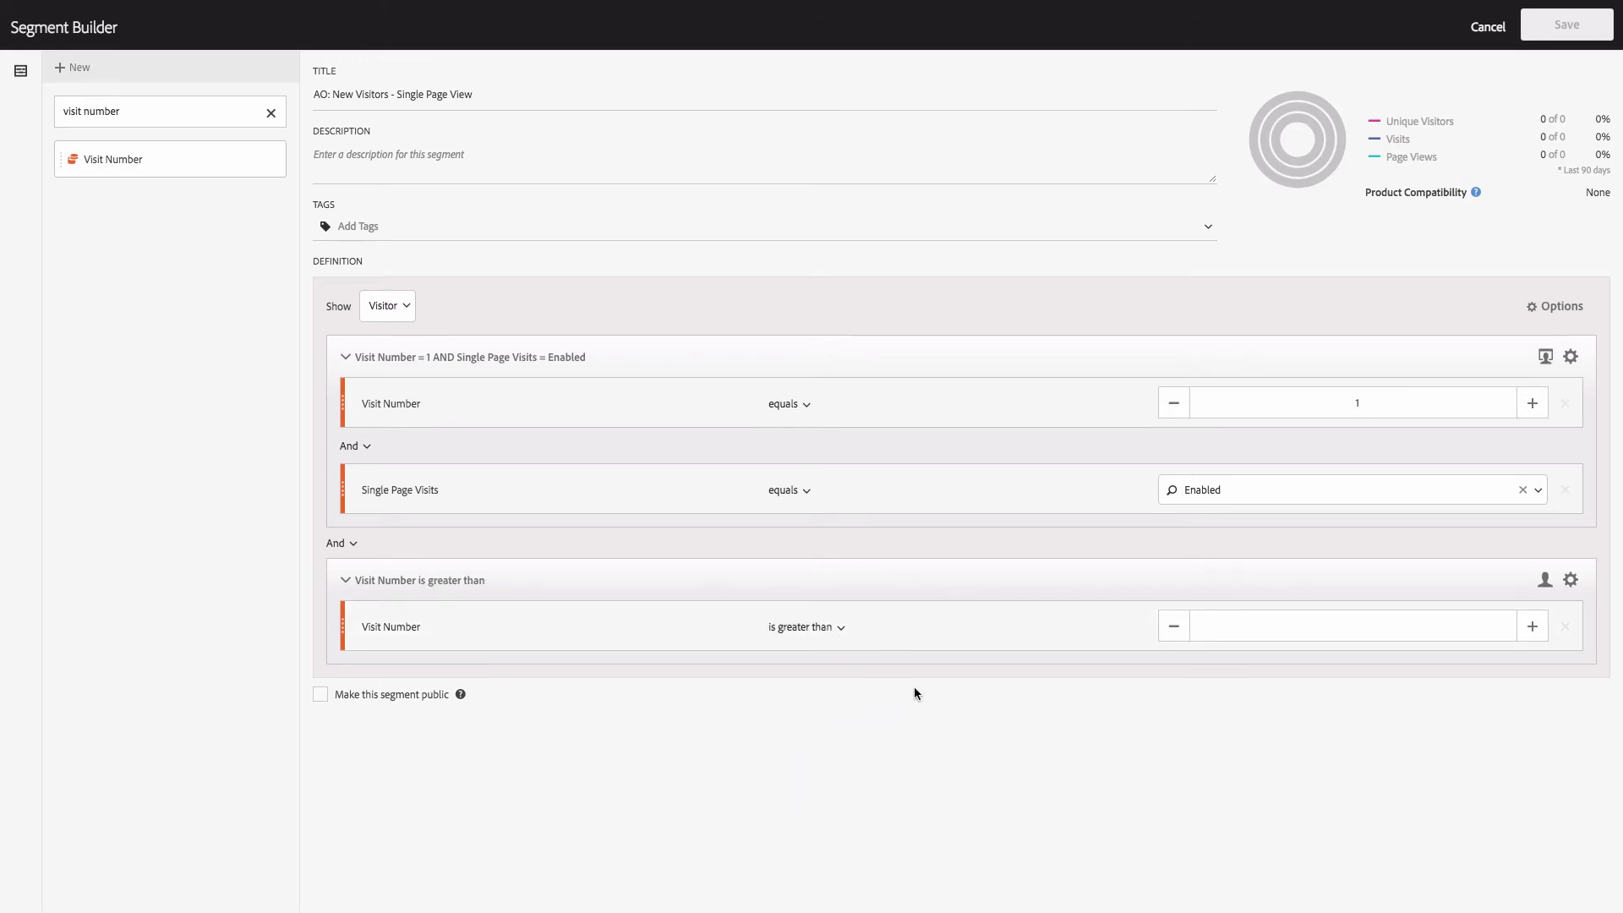
left_click(1265, 626)
type("1")
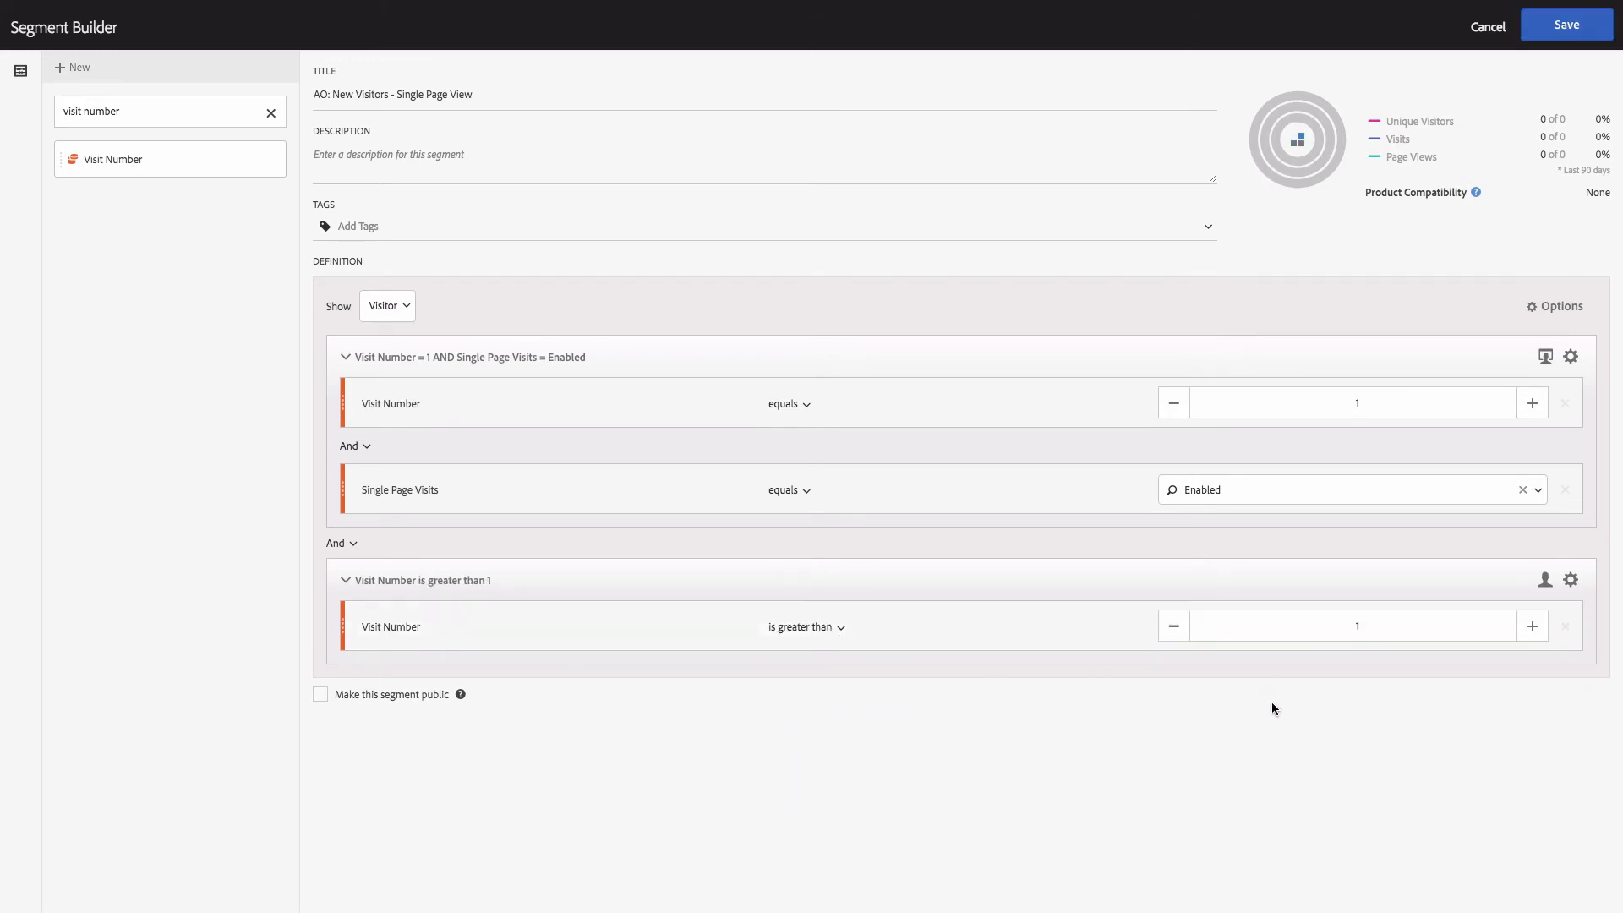
Set the "Visit Number is greater than 1" container to Exclude and save the segment, accepting the component notice
left_click(1571, 580)
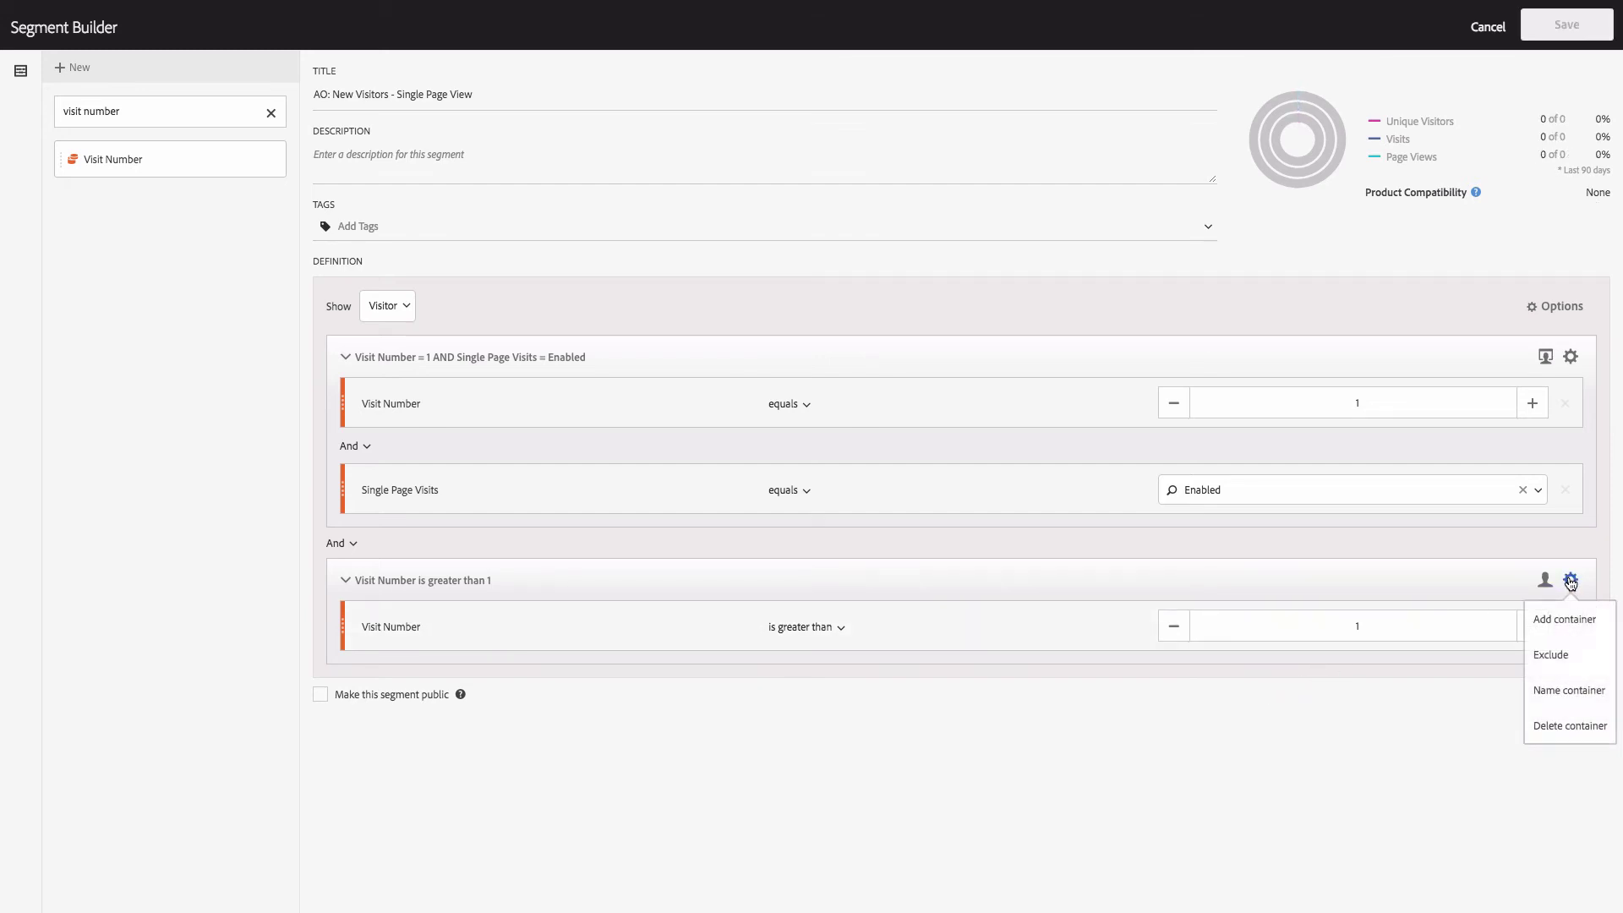
left_click(1552, 657)
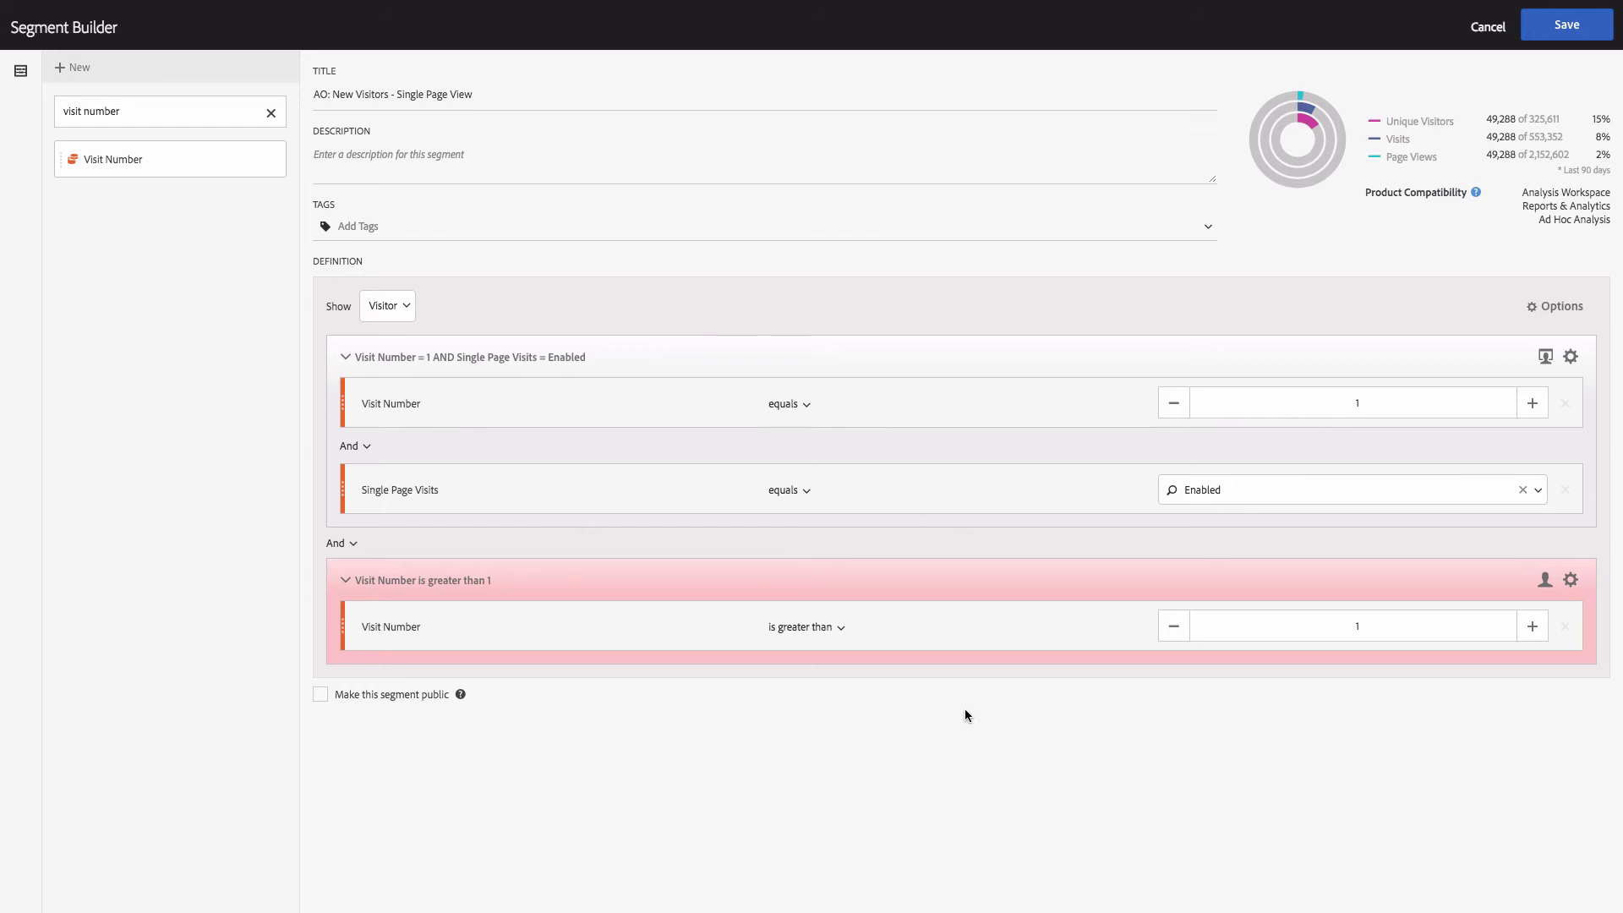
left_click(1568, 32)
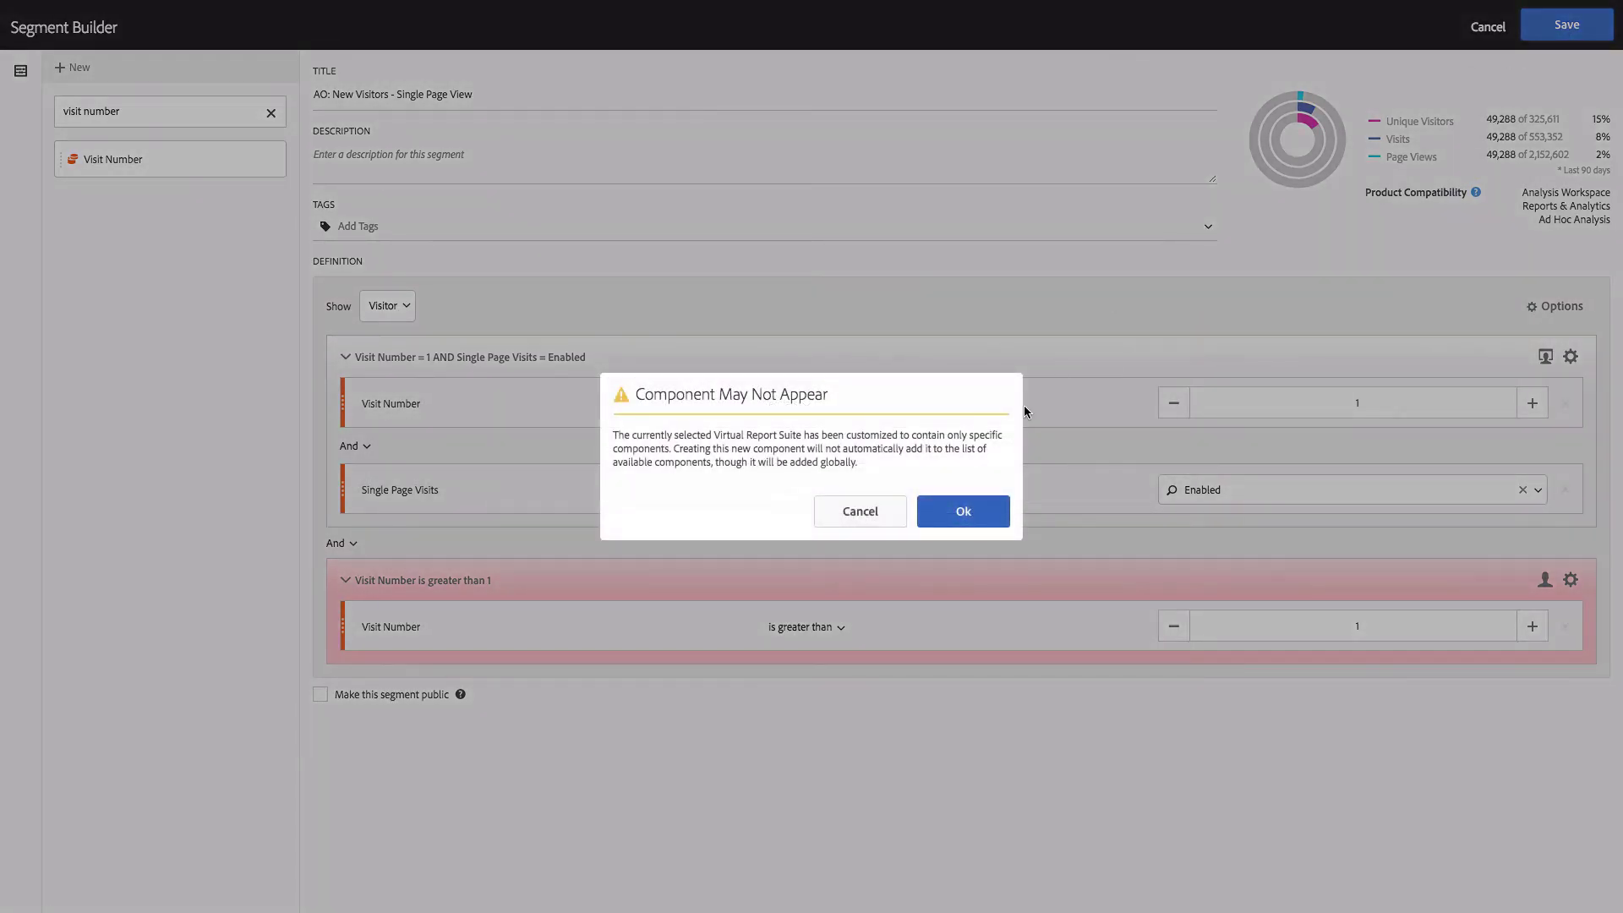
left_click(969, 521)
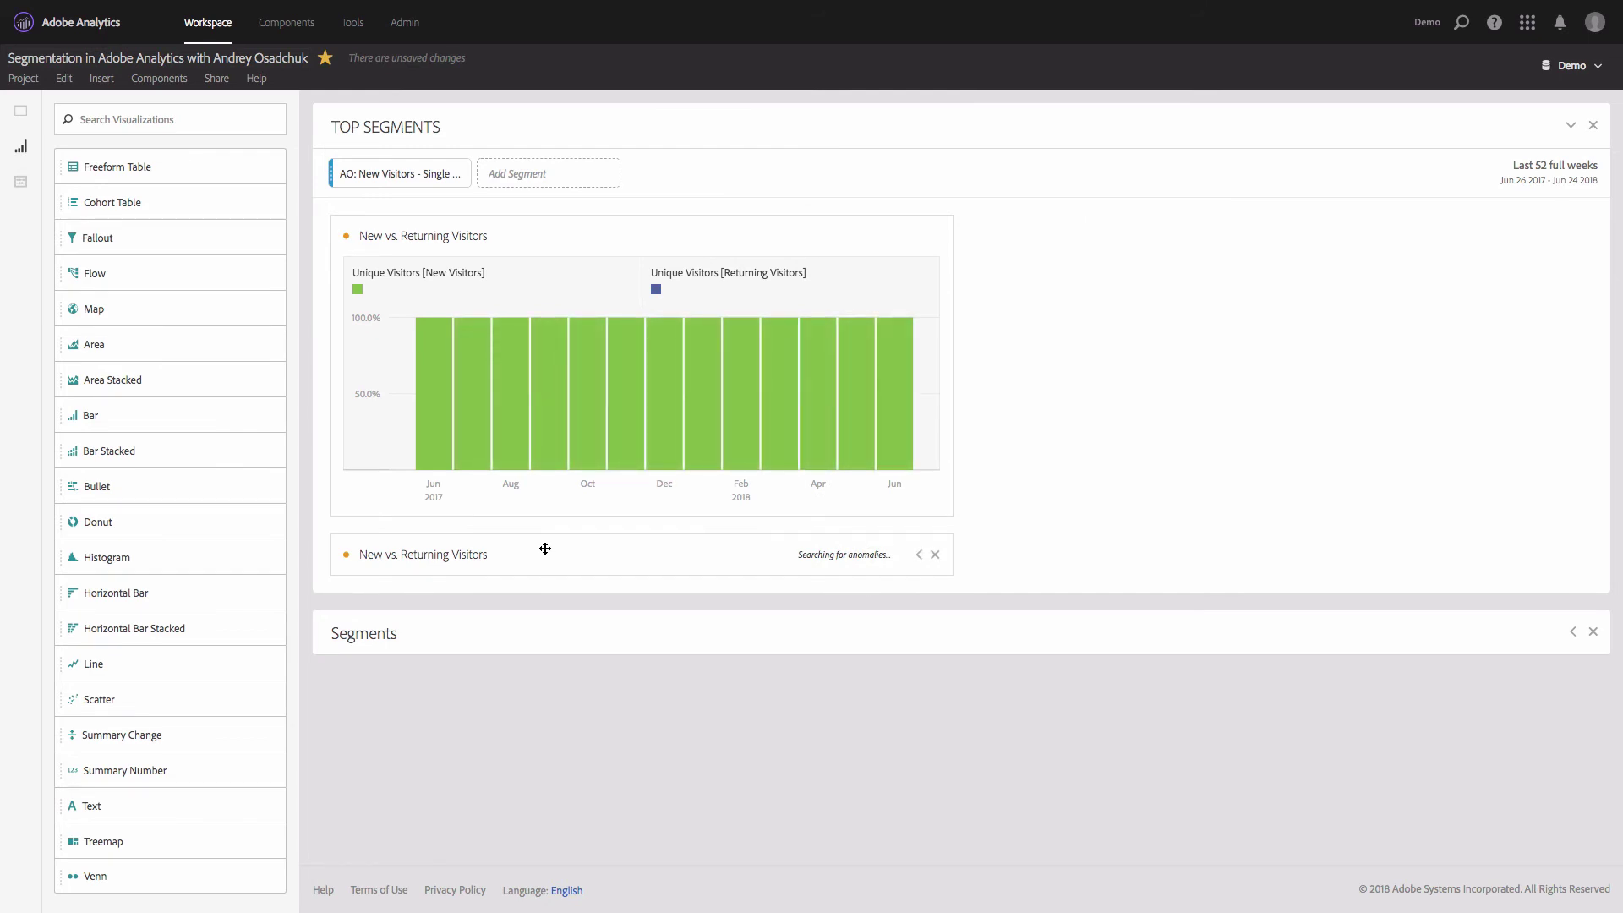
Duplicate the collapsed New vs. Returning Visitors table, place the copy beside the stacked bar chart, and expand it
right_click(548, 551)
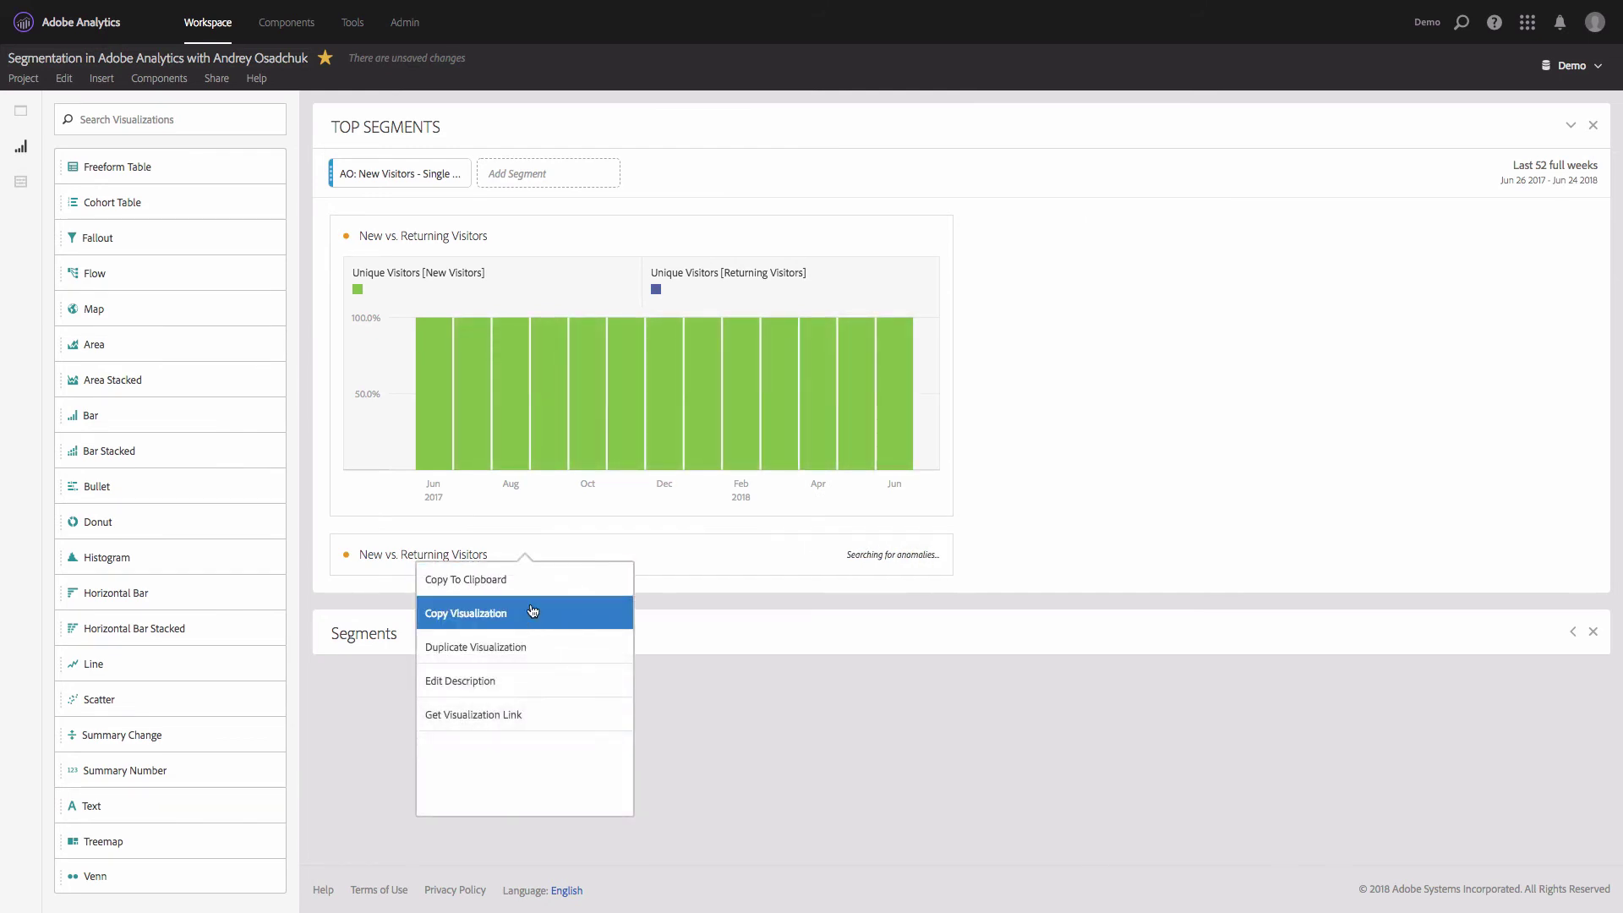
left_click(530, 647)
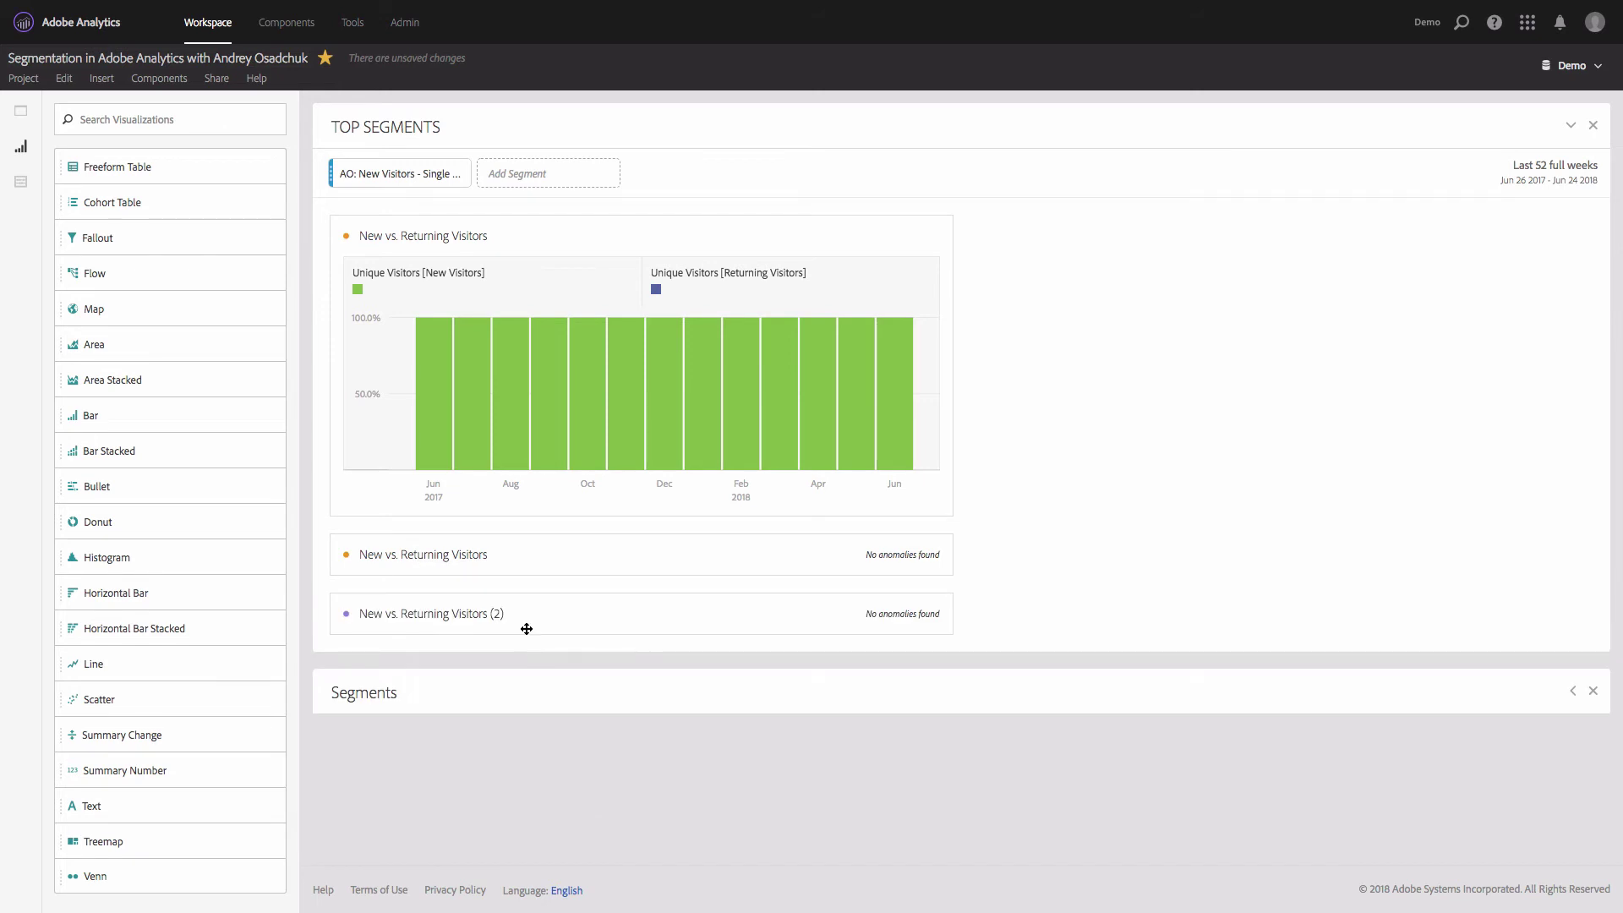
left_click_drag(548, 602, 1438, 221)
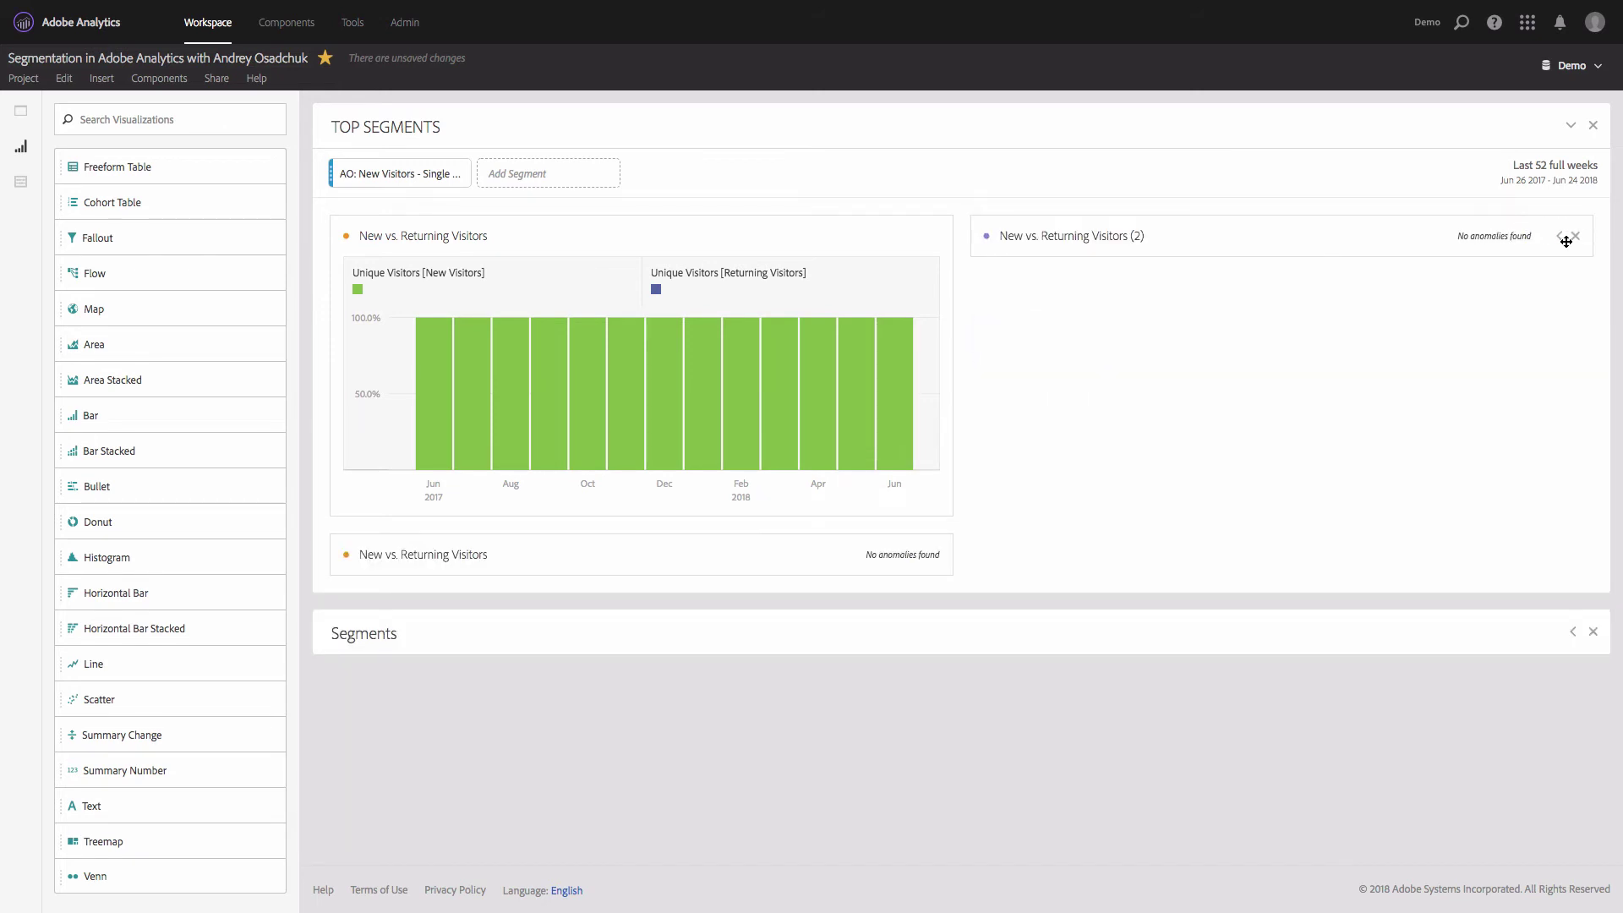
left_click(1561, 237)
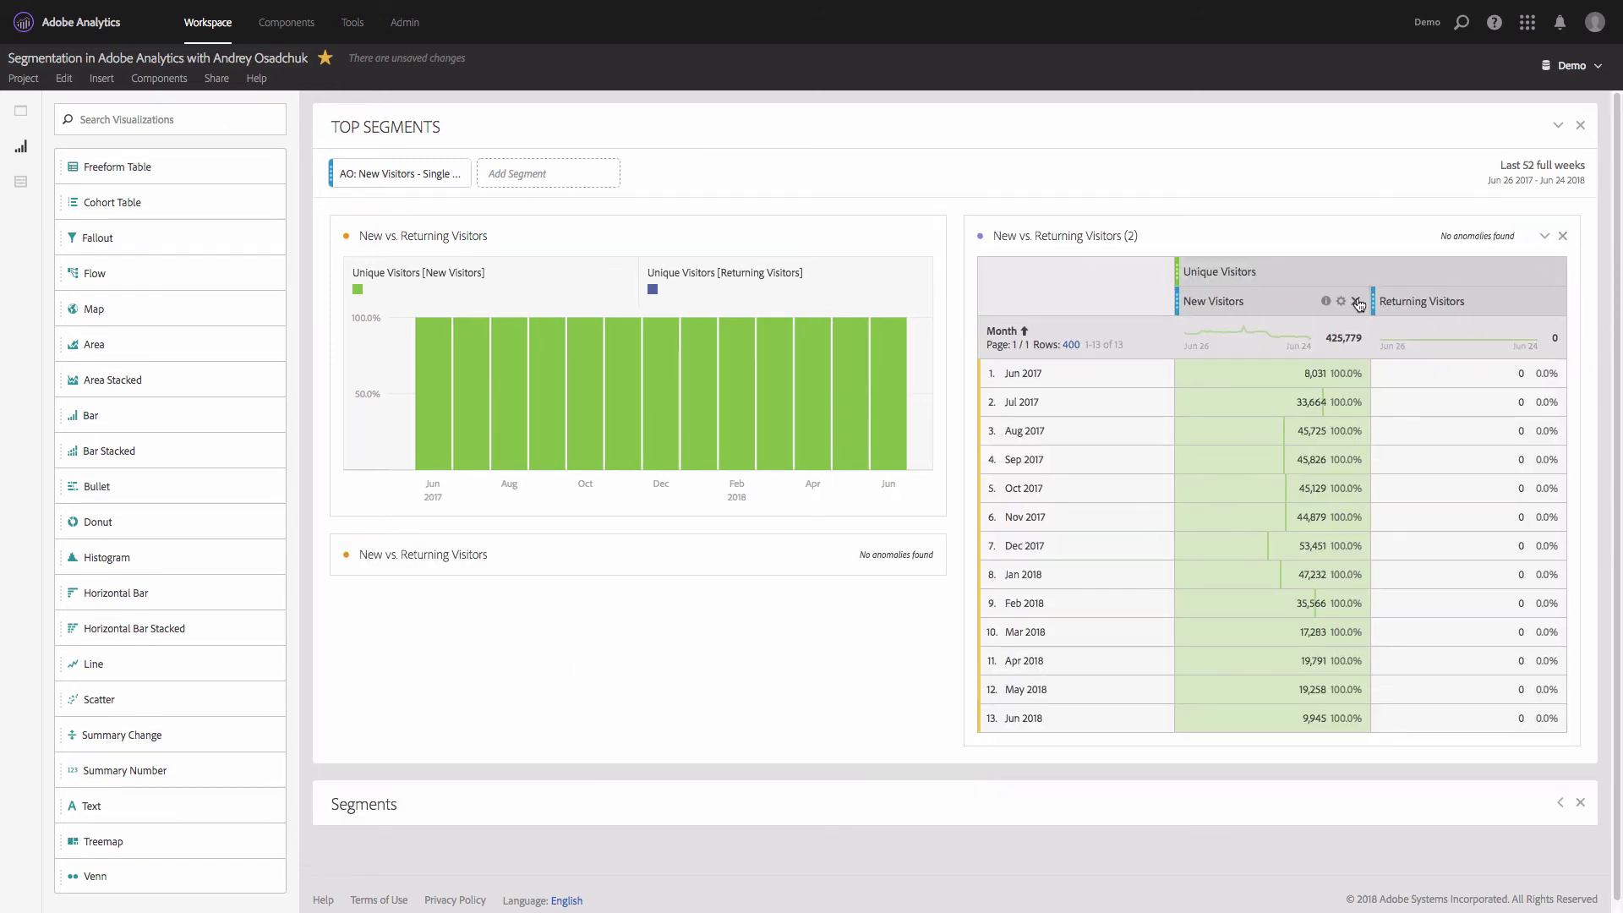
Replace the duplicate table's New Visitors and Returning Visitors columns with the panel's "AO: New Visitors - Single Page View" segment, removing that segment from the panel
left_click(1357, 303)
left_click(1553, 303)
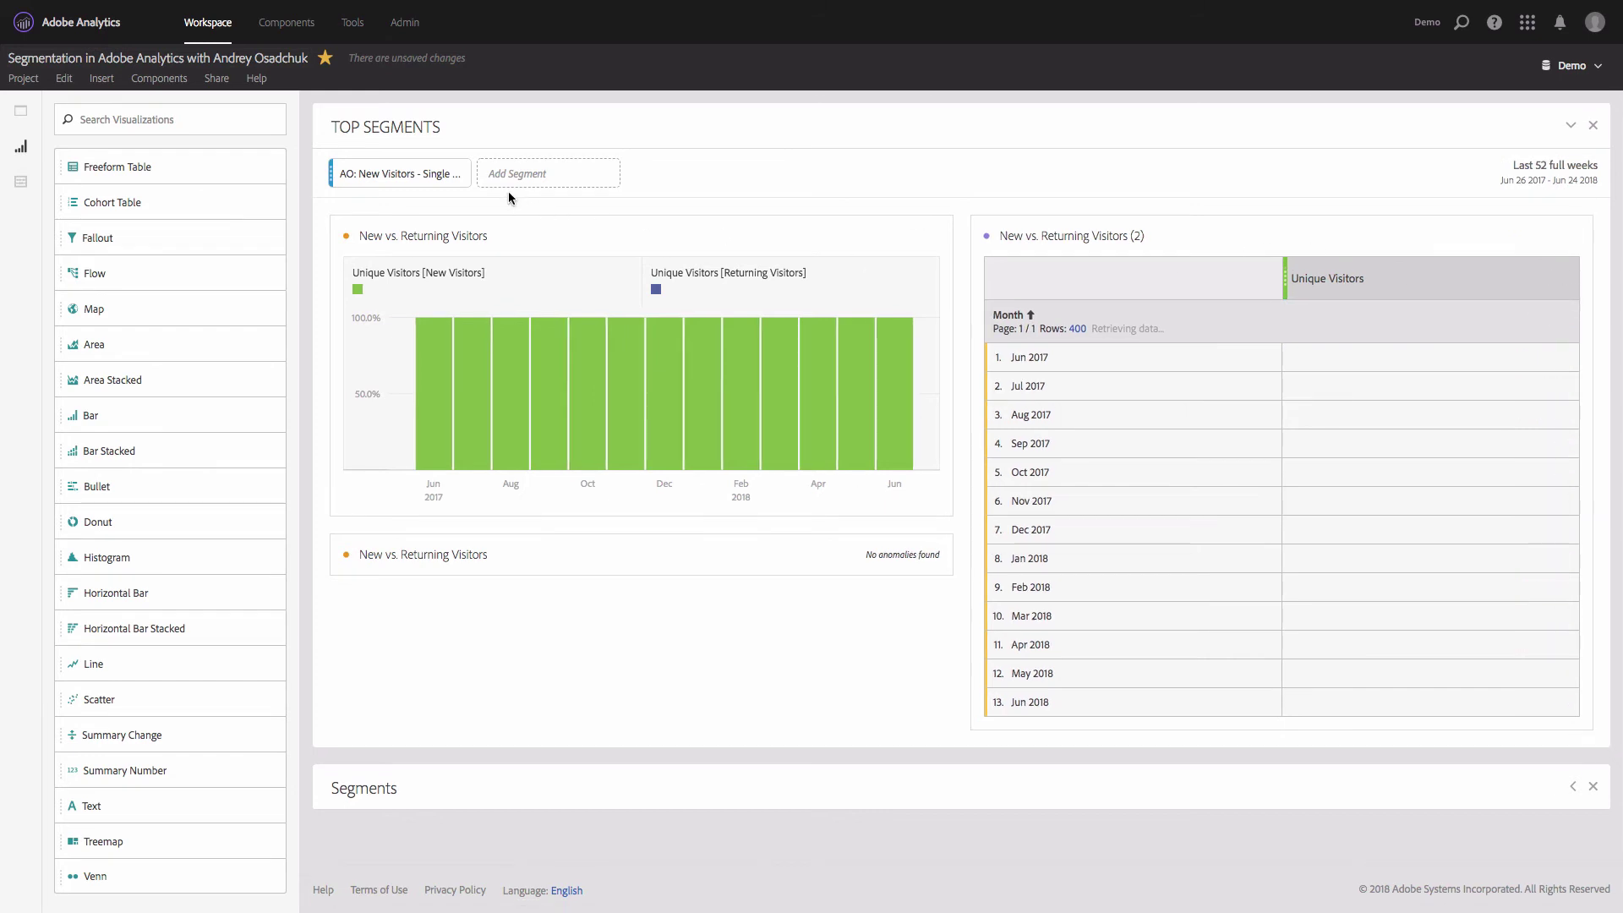
left_click_drag(397, 175, 1432, 298)
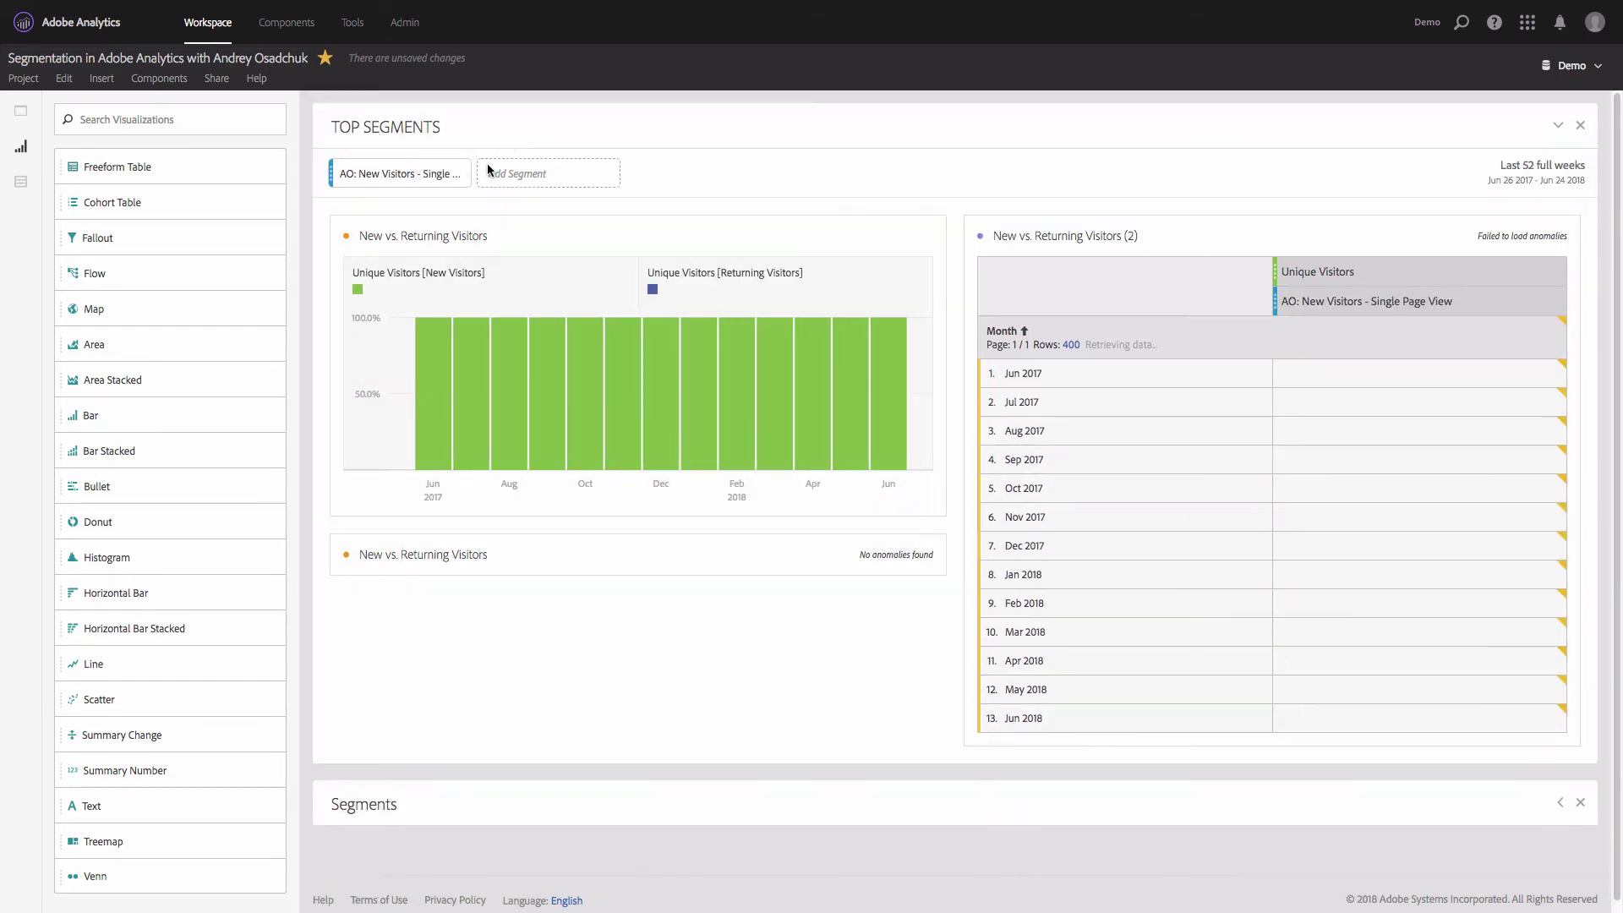
left_click(461, 175)
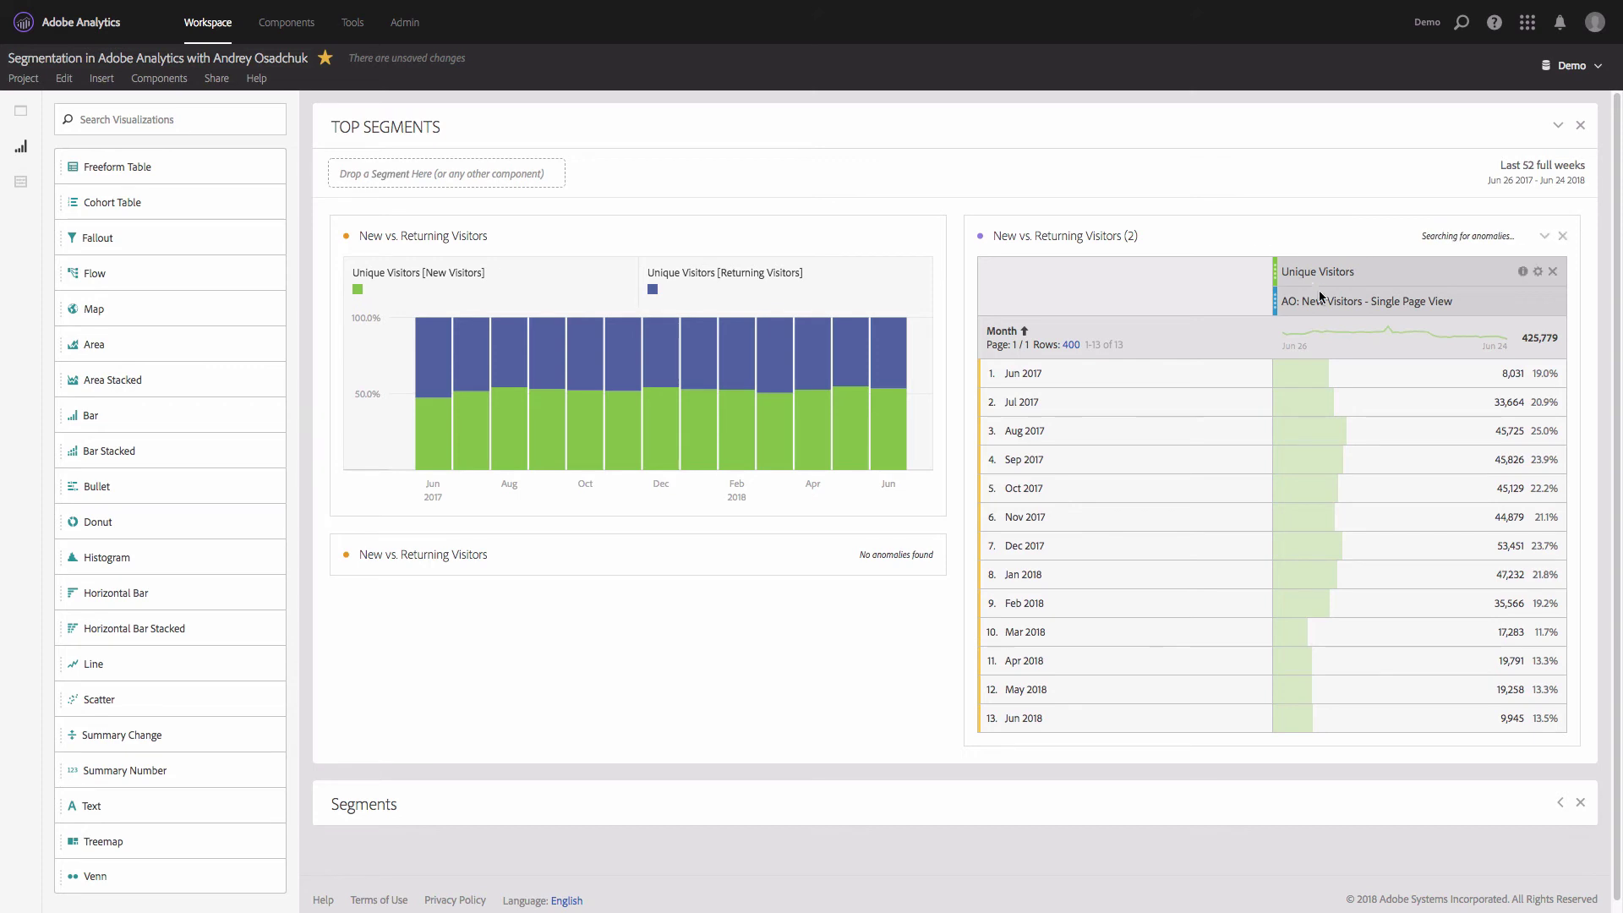
Rename the duplicated visitors table as "New Visitors: Single Page View vs. Multi Page View"
mouse_move(1341, 307)
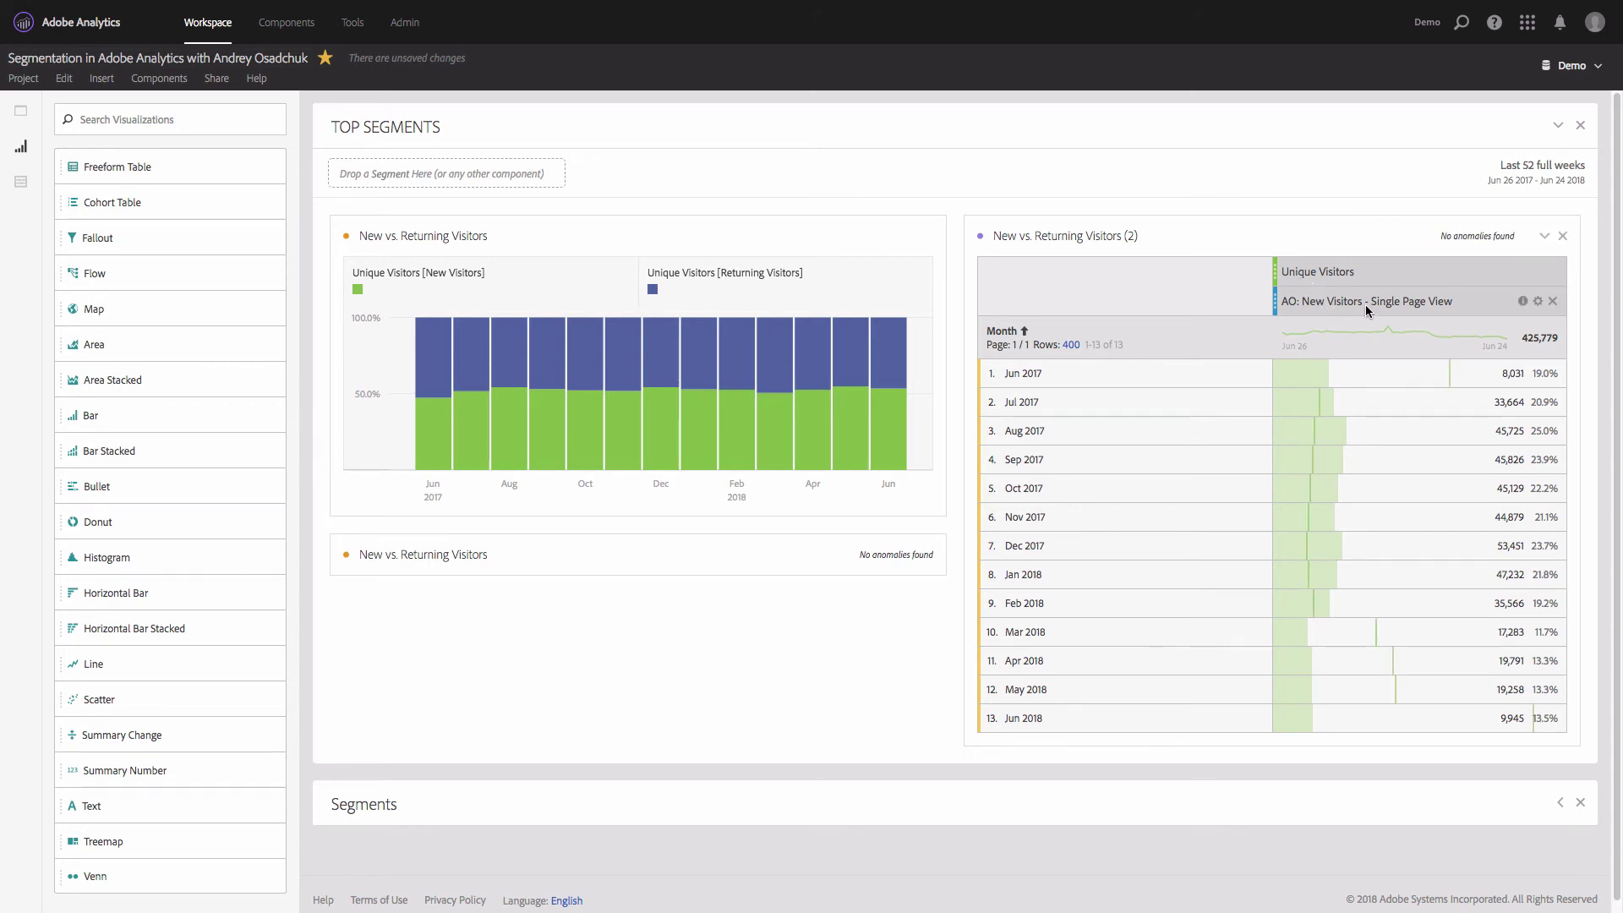
left_click(1134, 235)
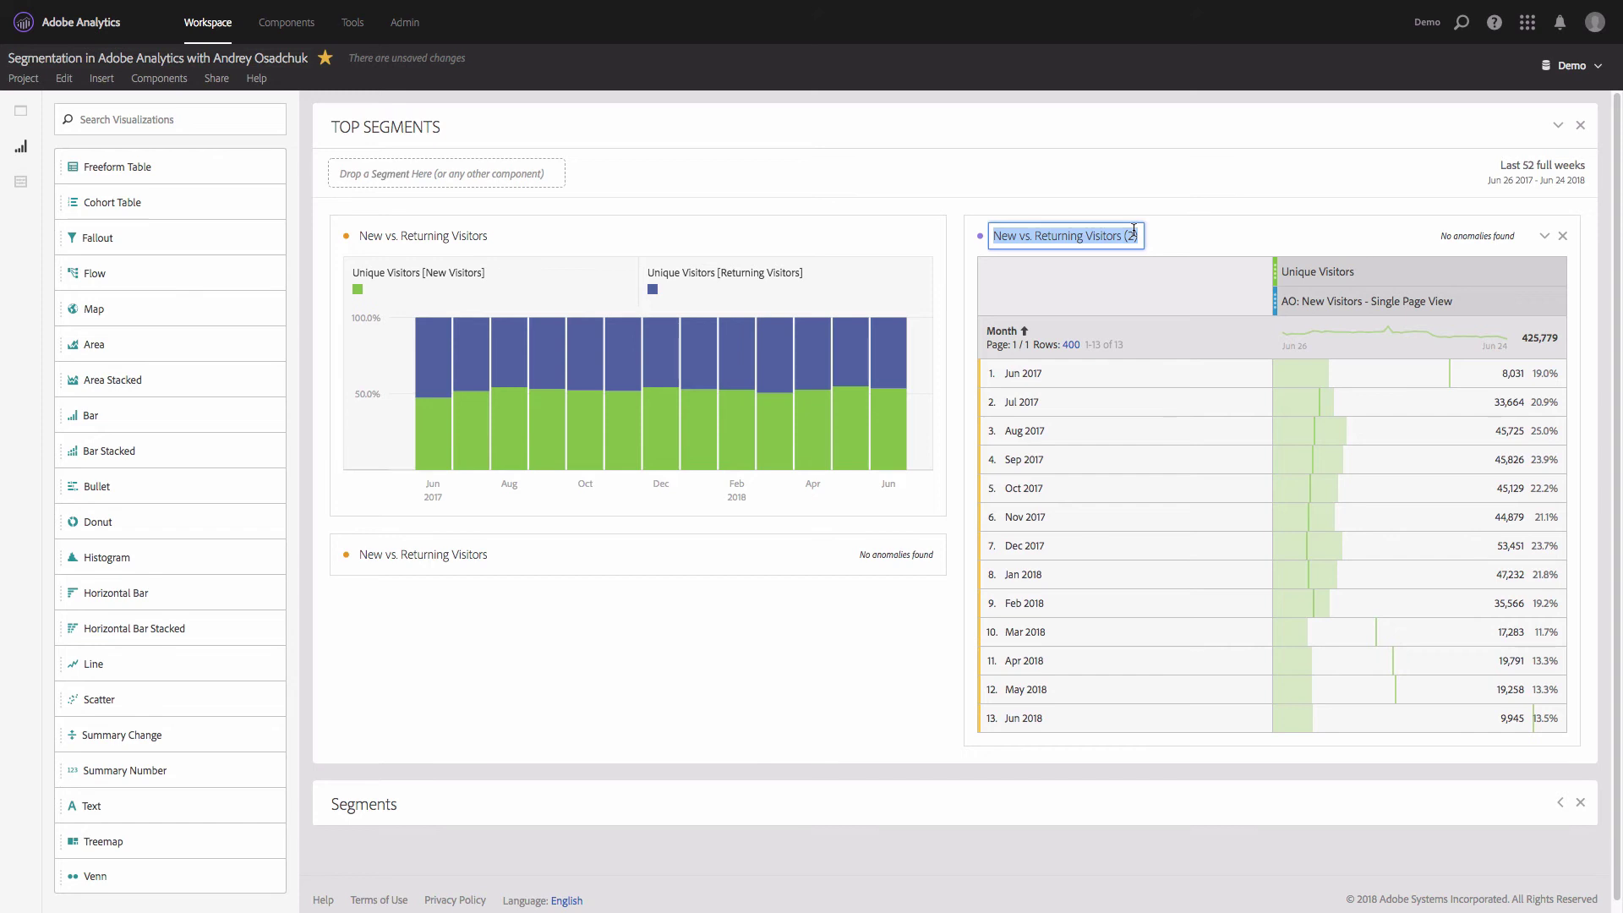
type("New ")
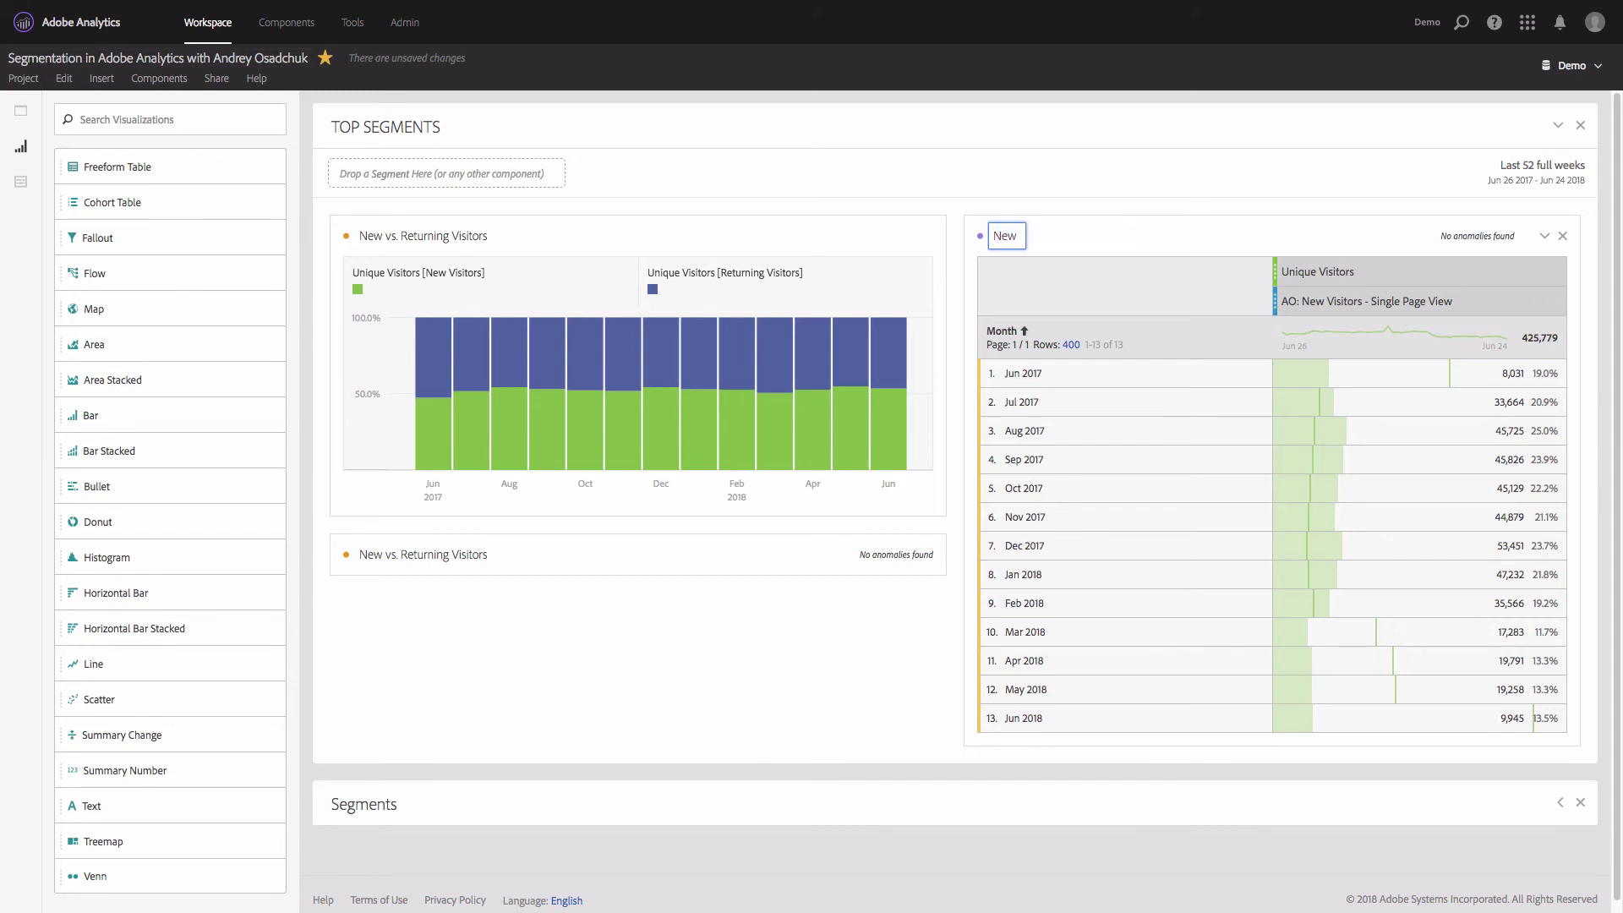
type("Visitors: Single Pag")
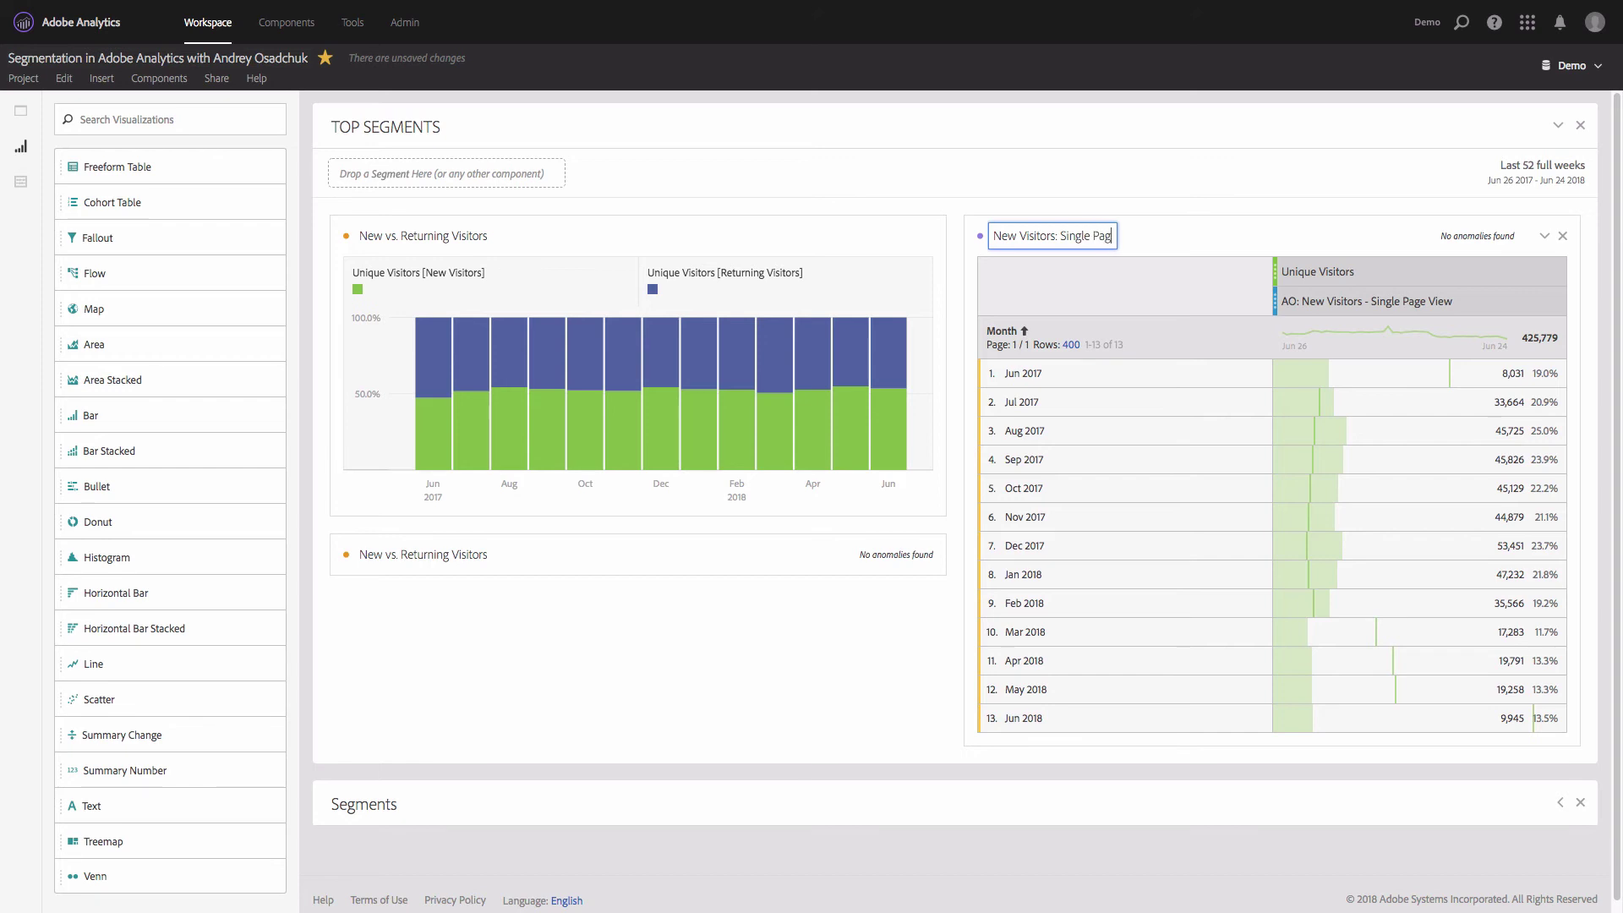
type("e View vs. M")
type("u;ti")
type(" Page")
type(" View")
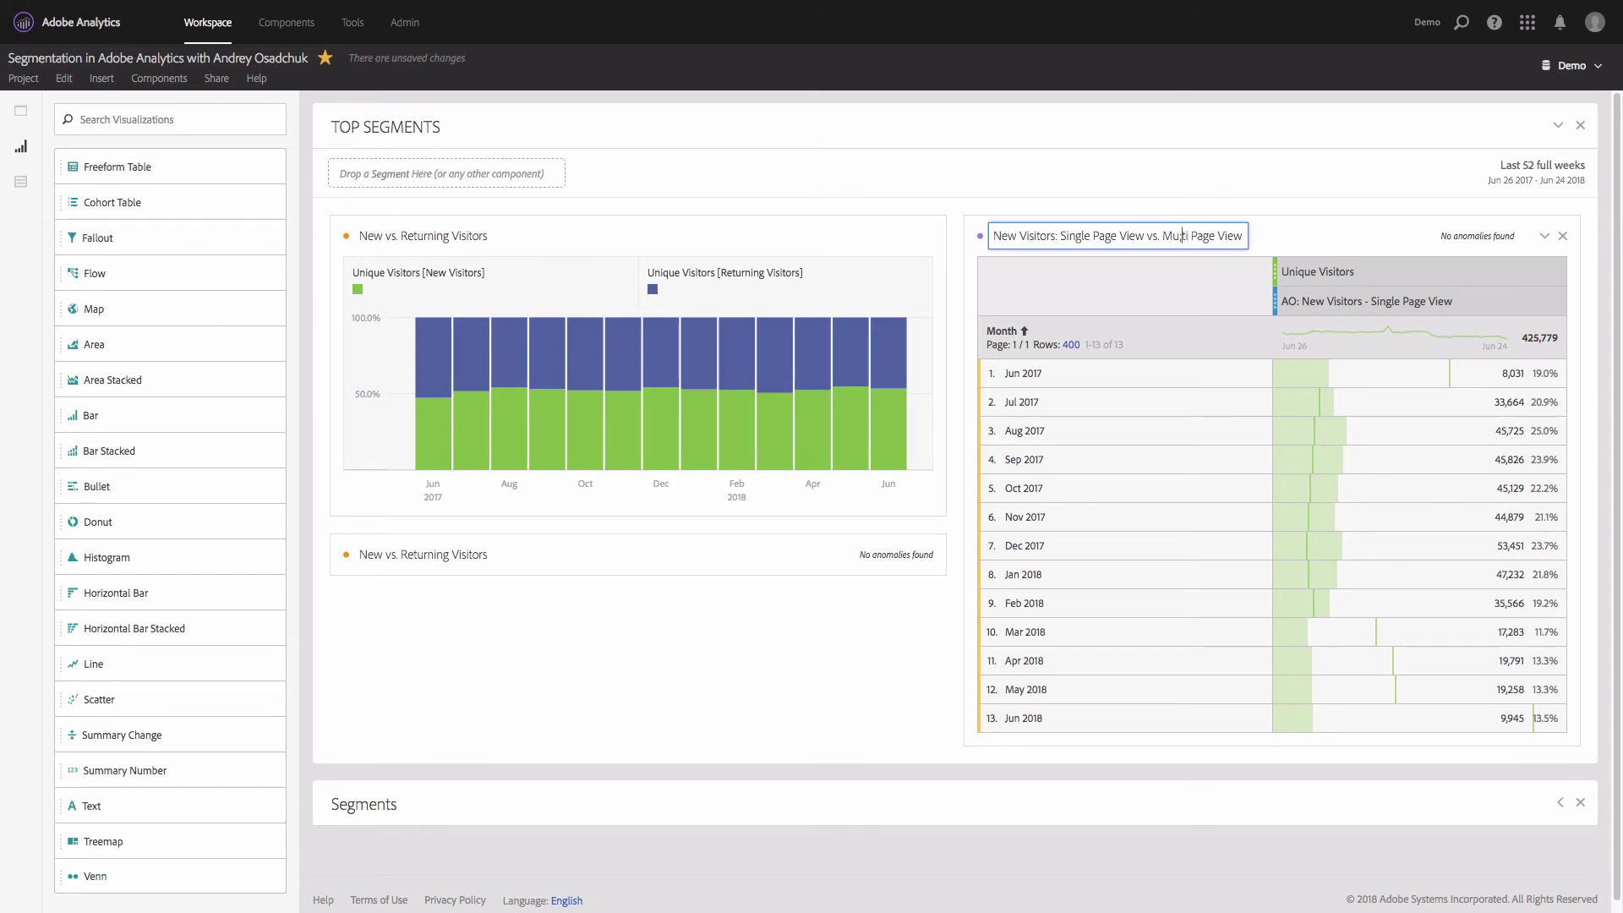
key("BackSpace")
type("l")
key("Return")
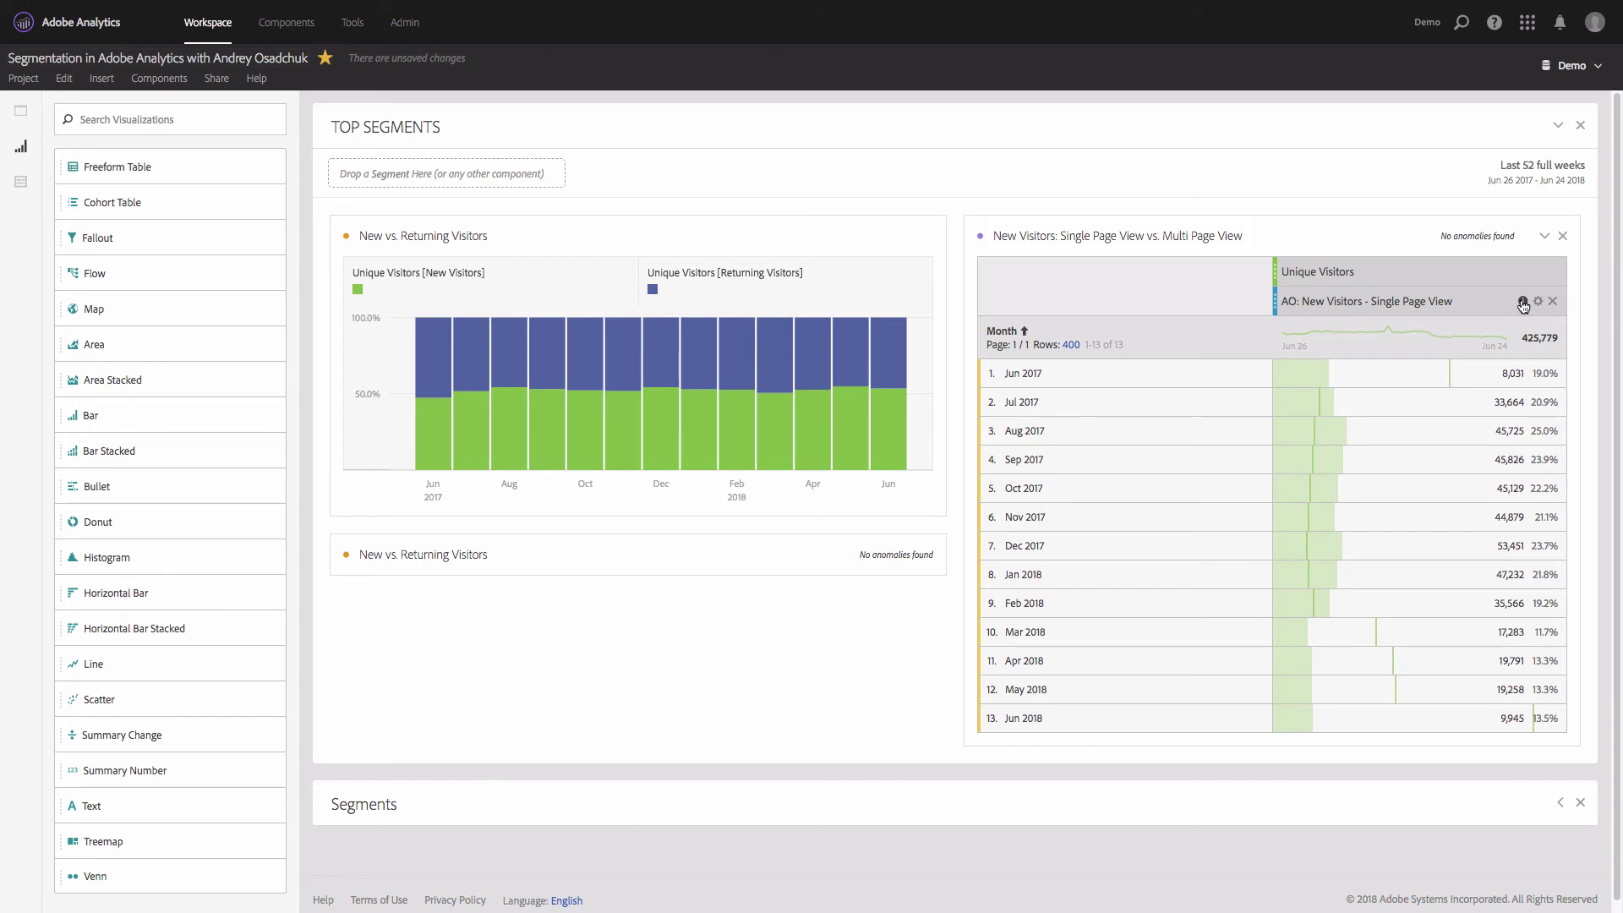
Open the "AO: New Visitors - Single Page View" segment for editing and retitle it "AO: New Visitors - Multi Page View"
mouse_move(1524, 304)
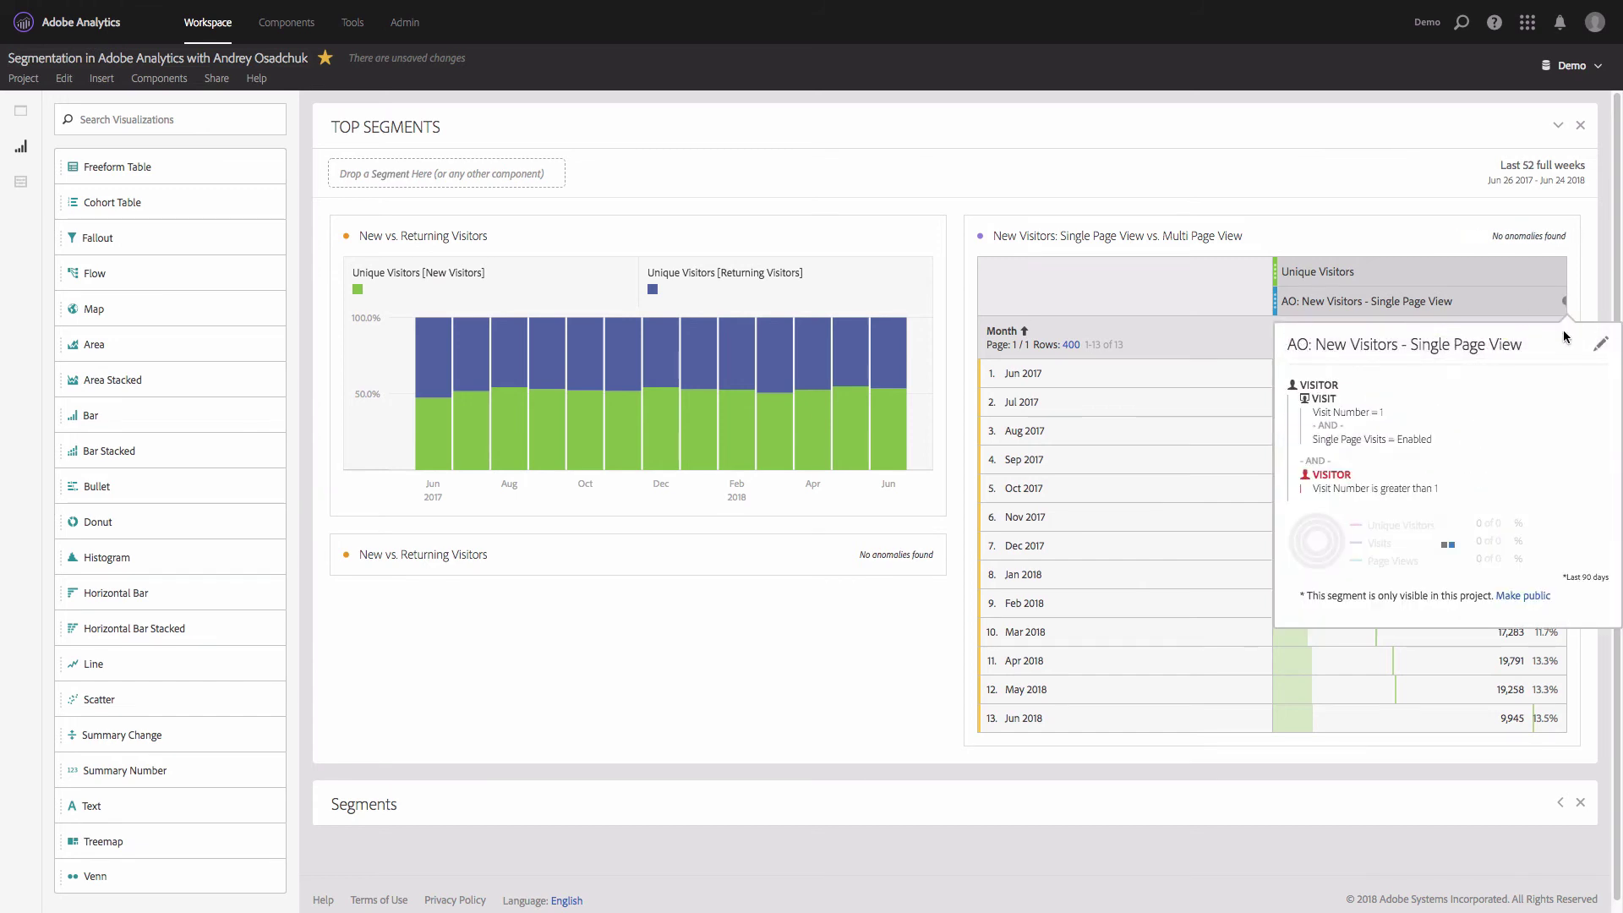
left_click(1594, 342)
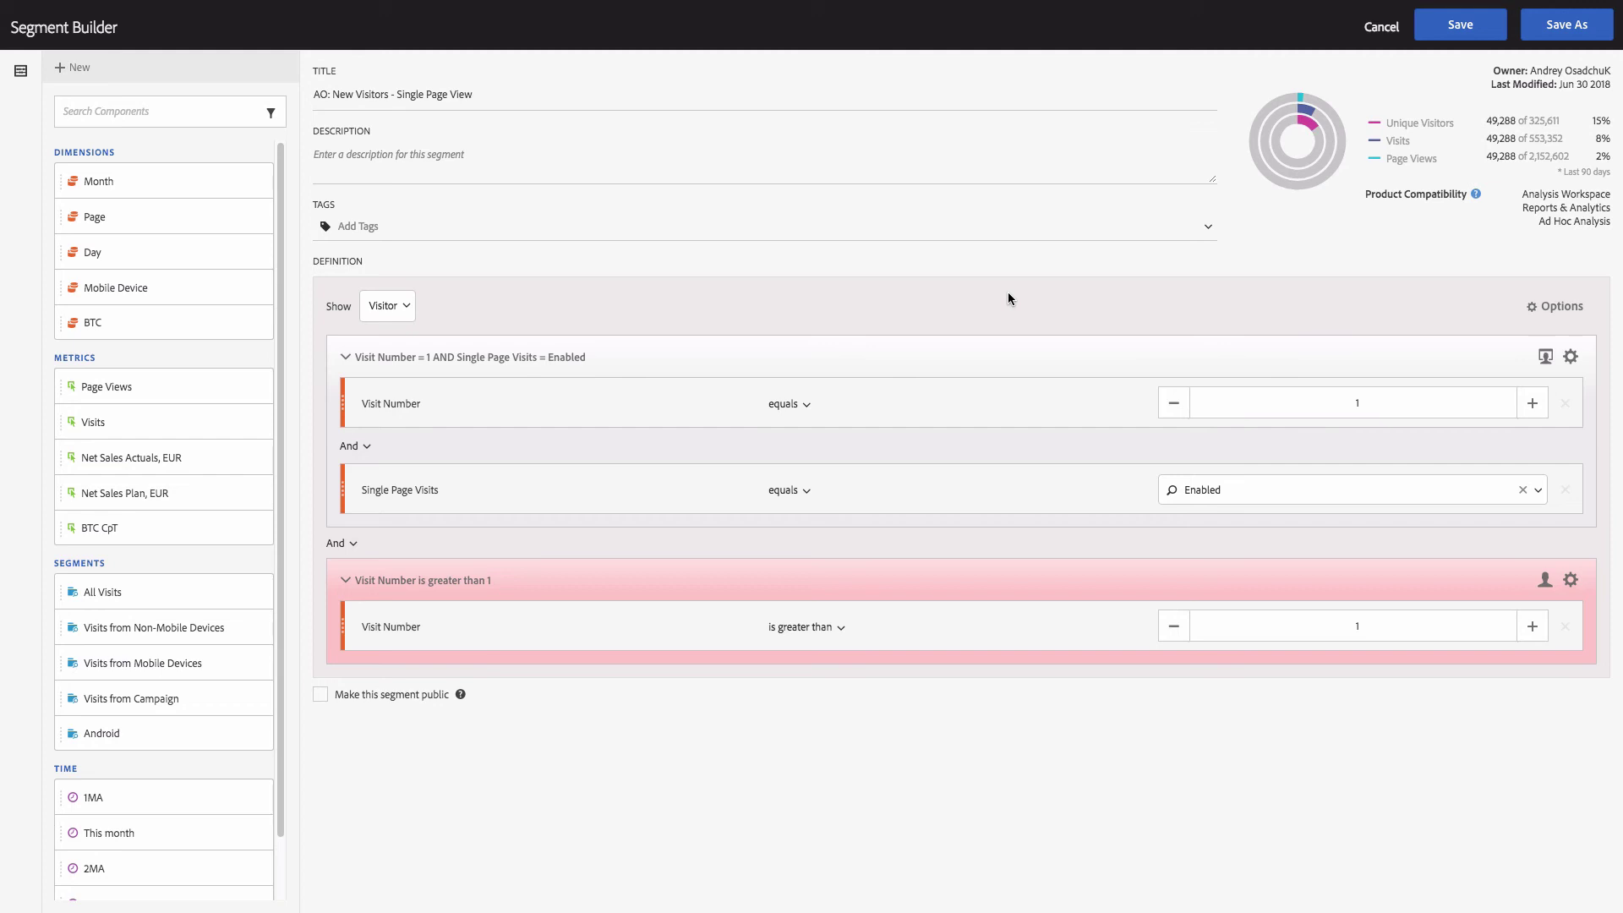
double_click(410, 96)
type("Multi")
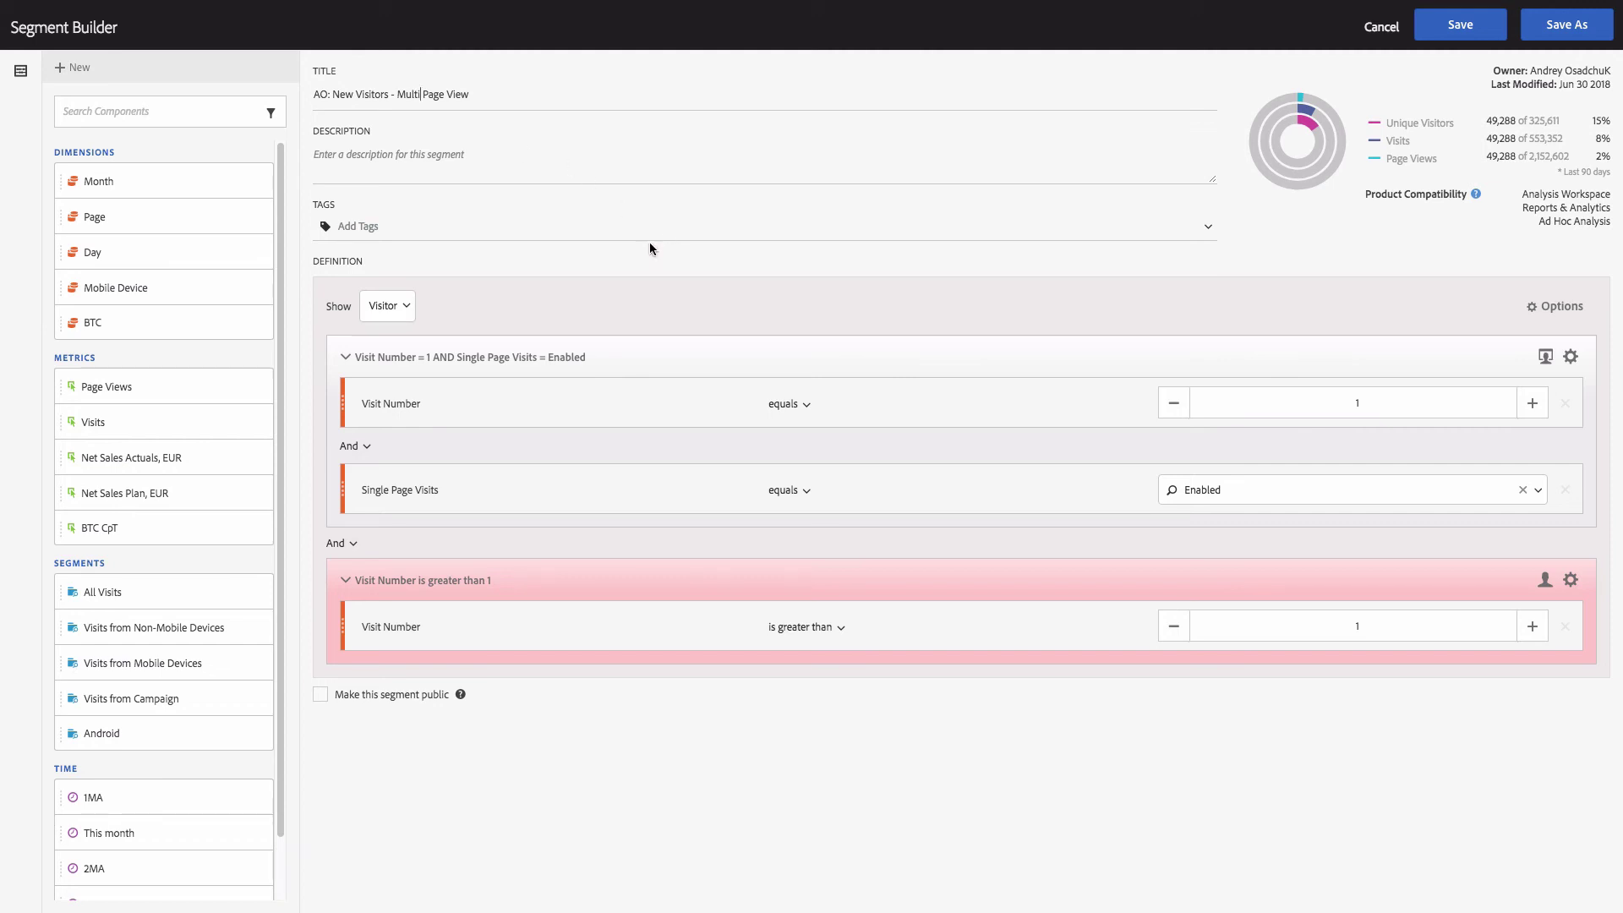
Set the Single Page Visits condition to does not equal Enabled and save the definition as a new segment, accepting the component notice
left_click(798, 492)
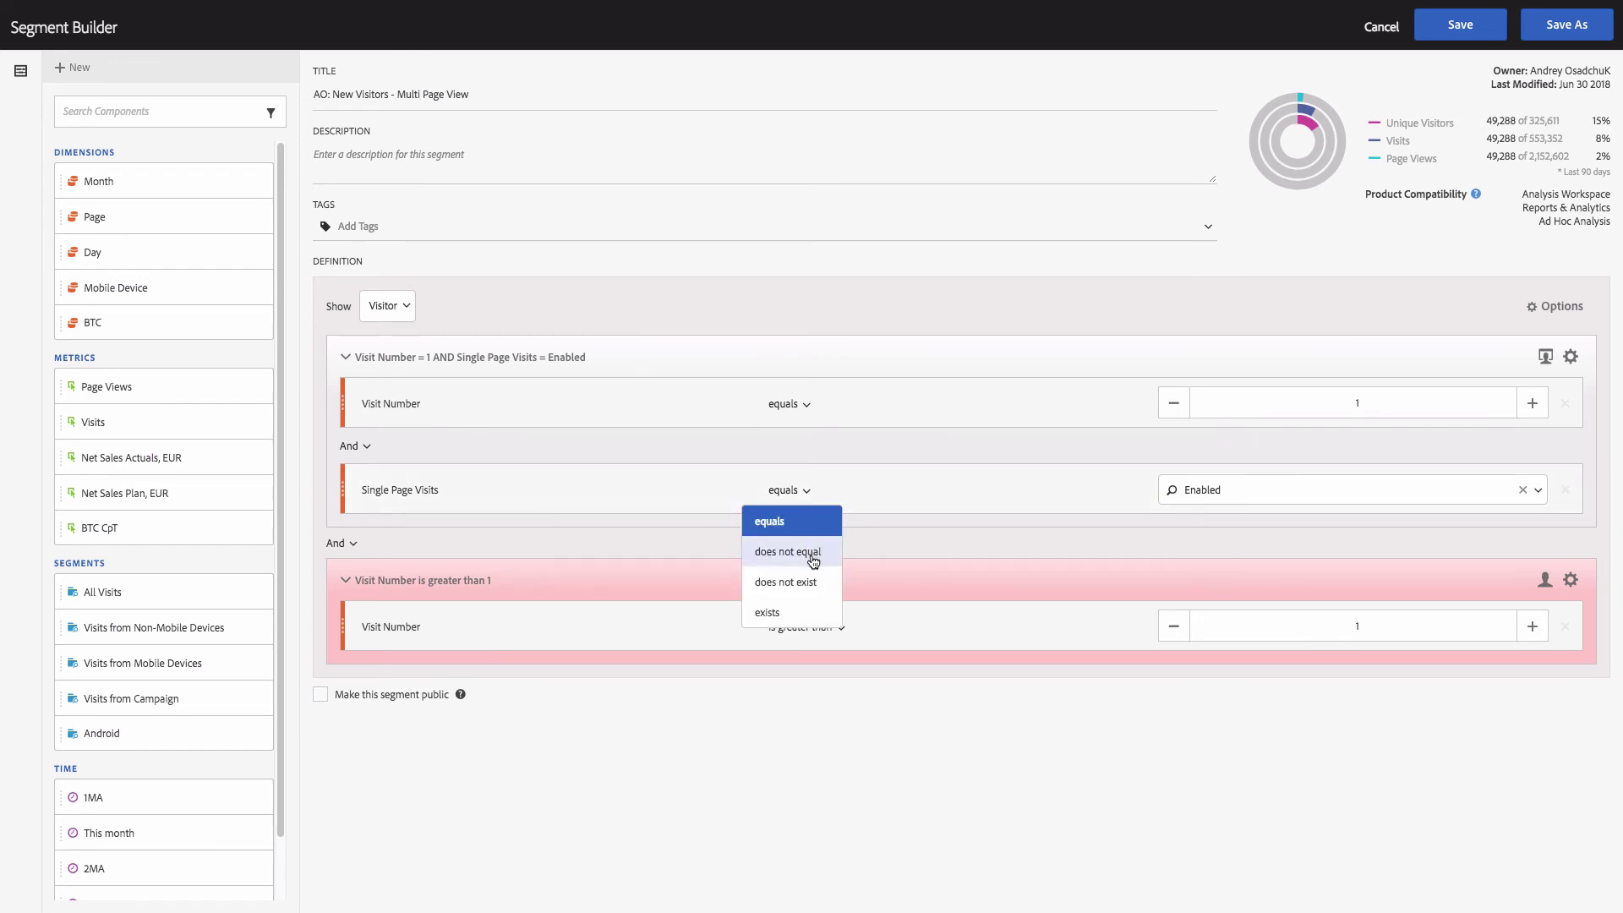
left_click(813, 554)
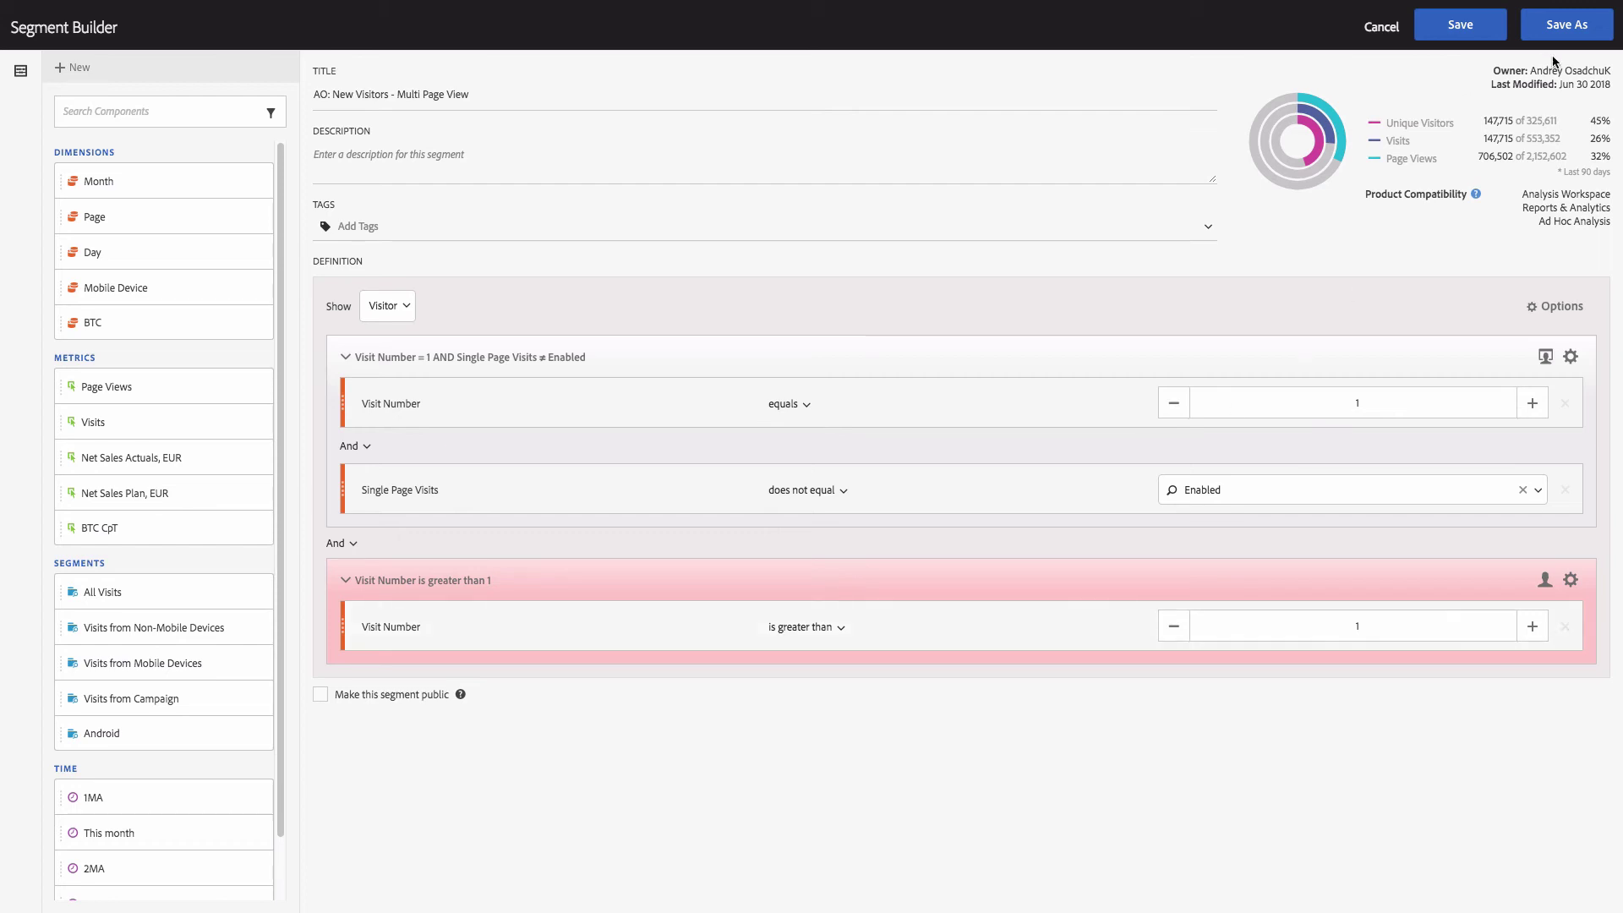
left_click(1567, 32)
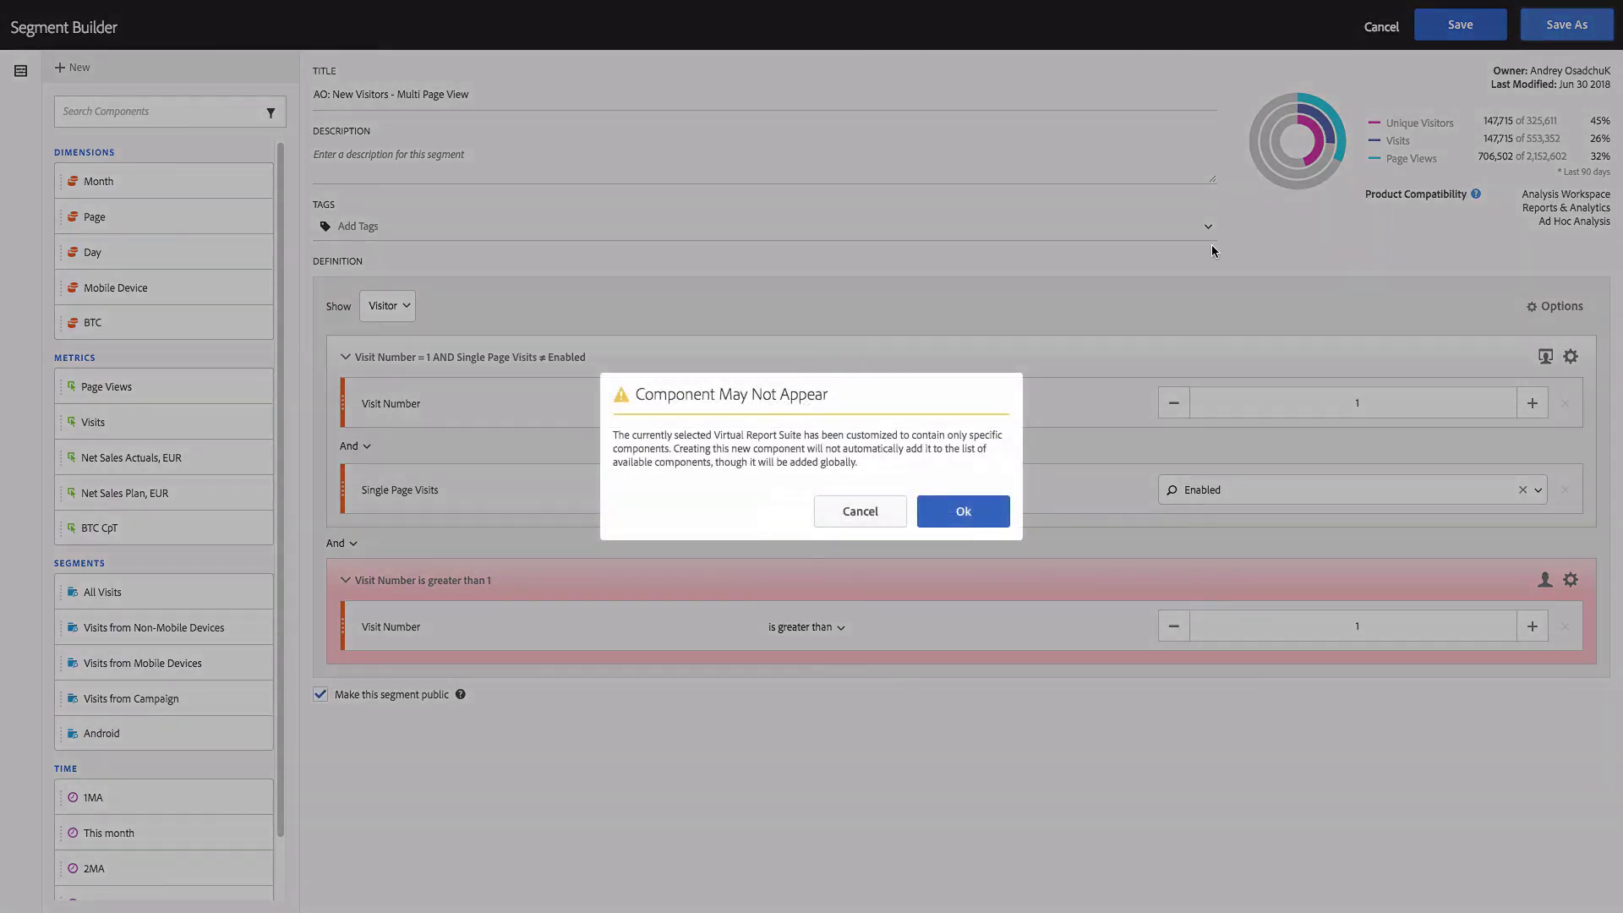
left_click(968, 513)
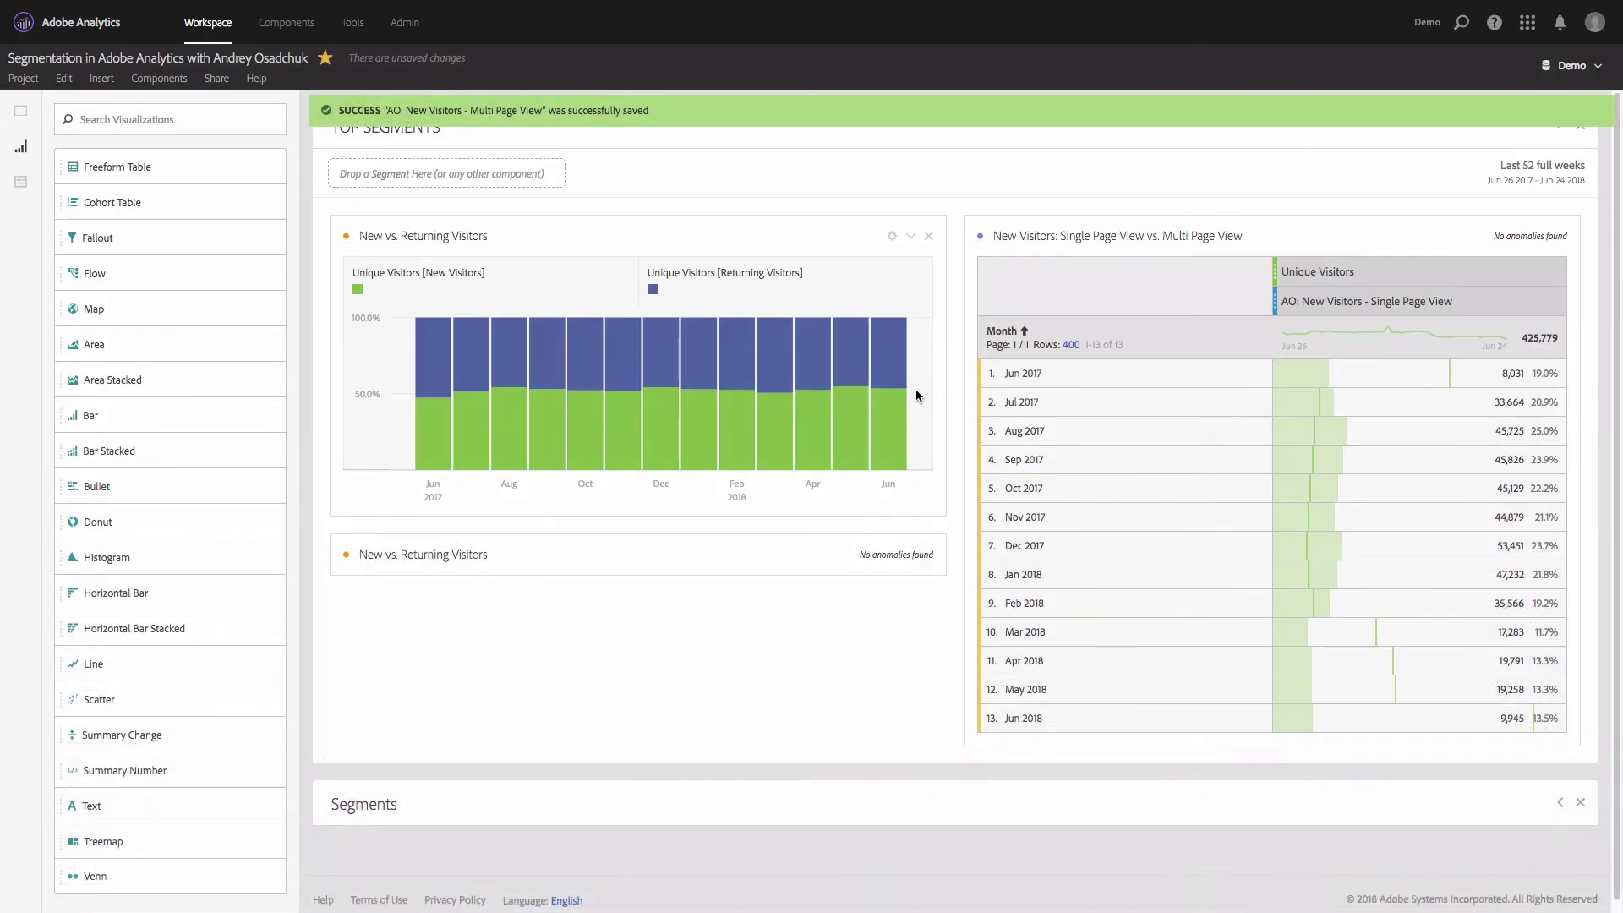
Add the "AO: New Visitors - Multi Page View" segment as a column beside Single Page View, and briefly compare against the New vs. Returning Visitors table
left_click(23, 188)
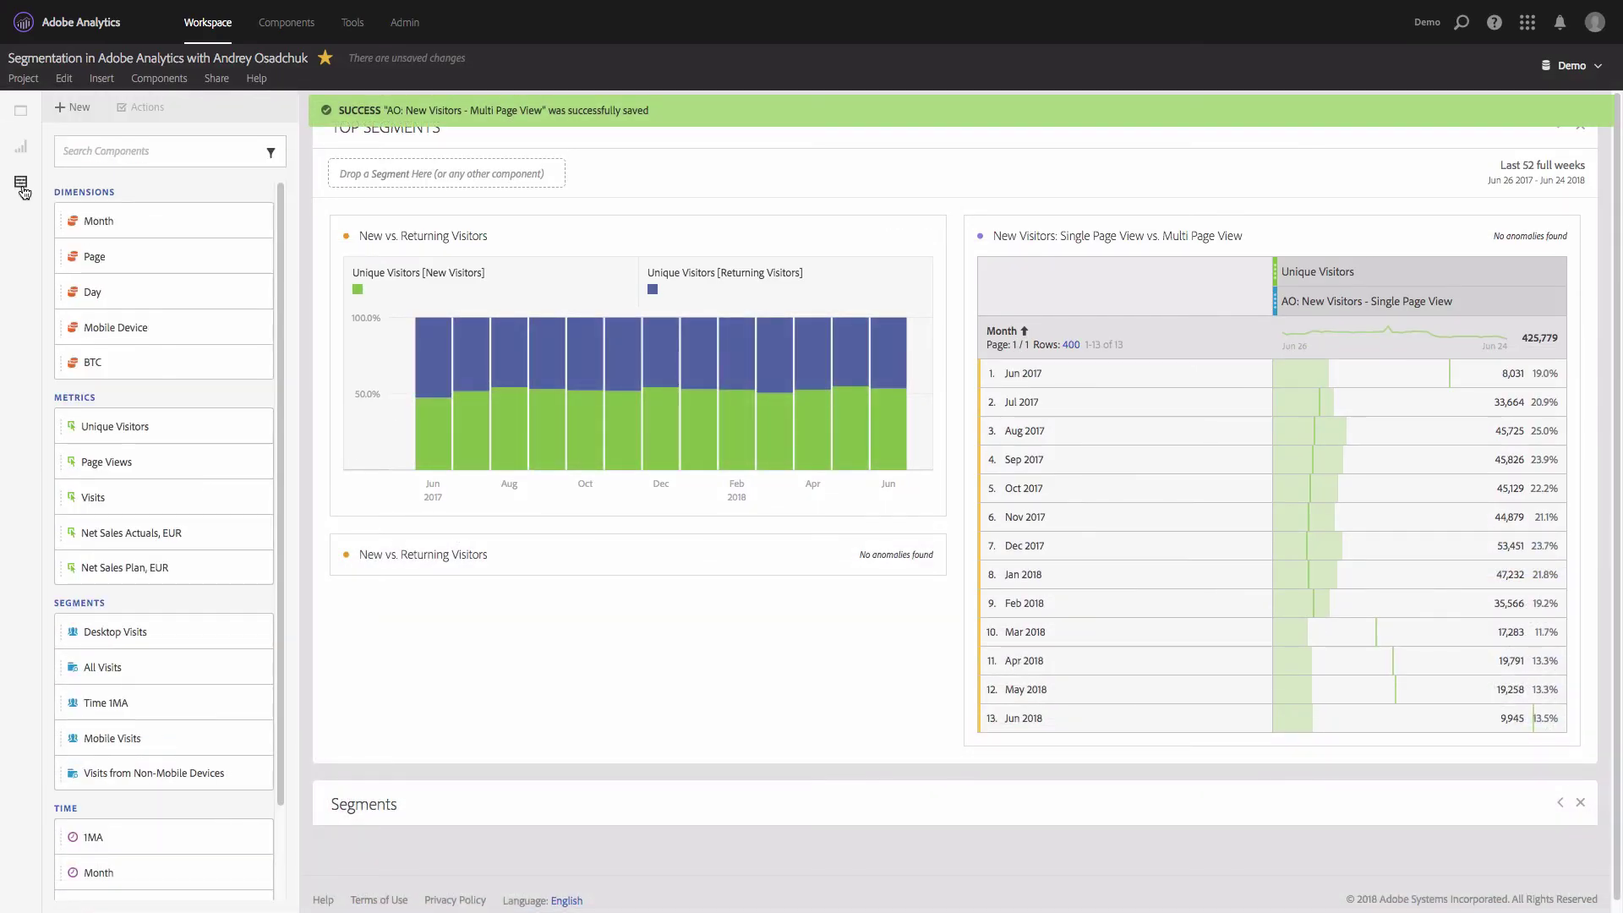
left_click(152, 151)
type("multi")
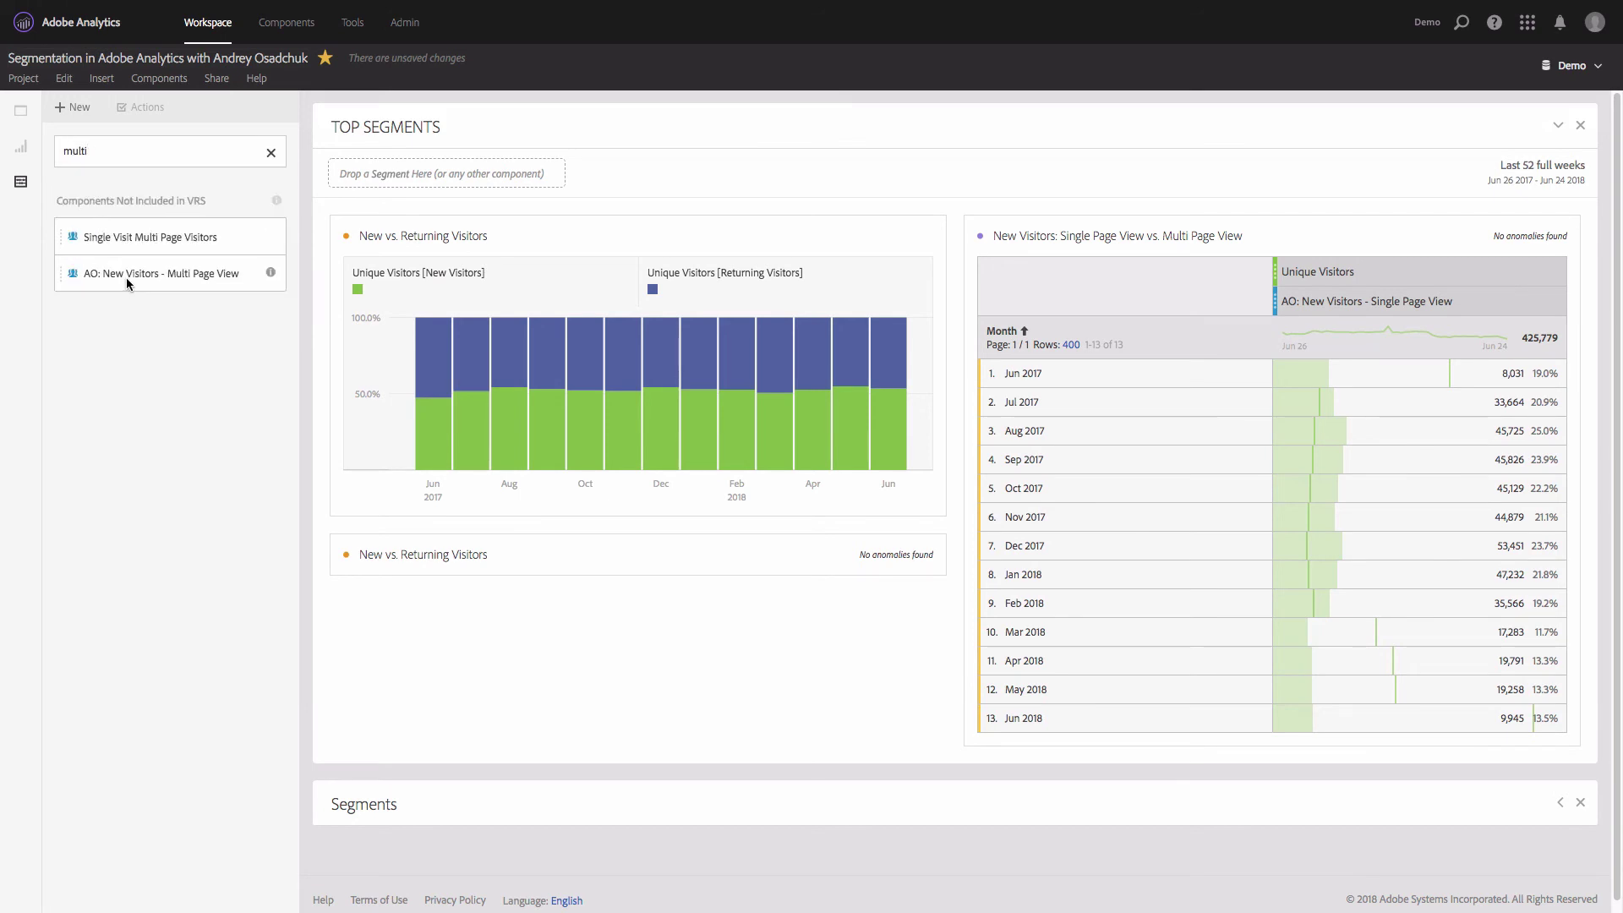
left_click_drag(116, 276, 1498, 301)
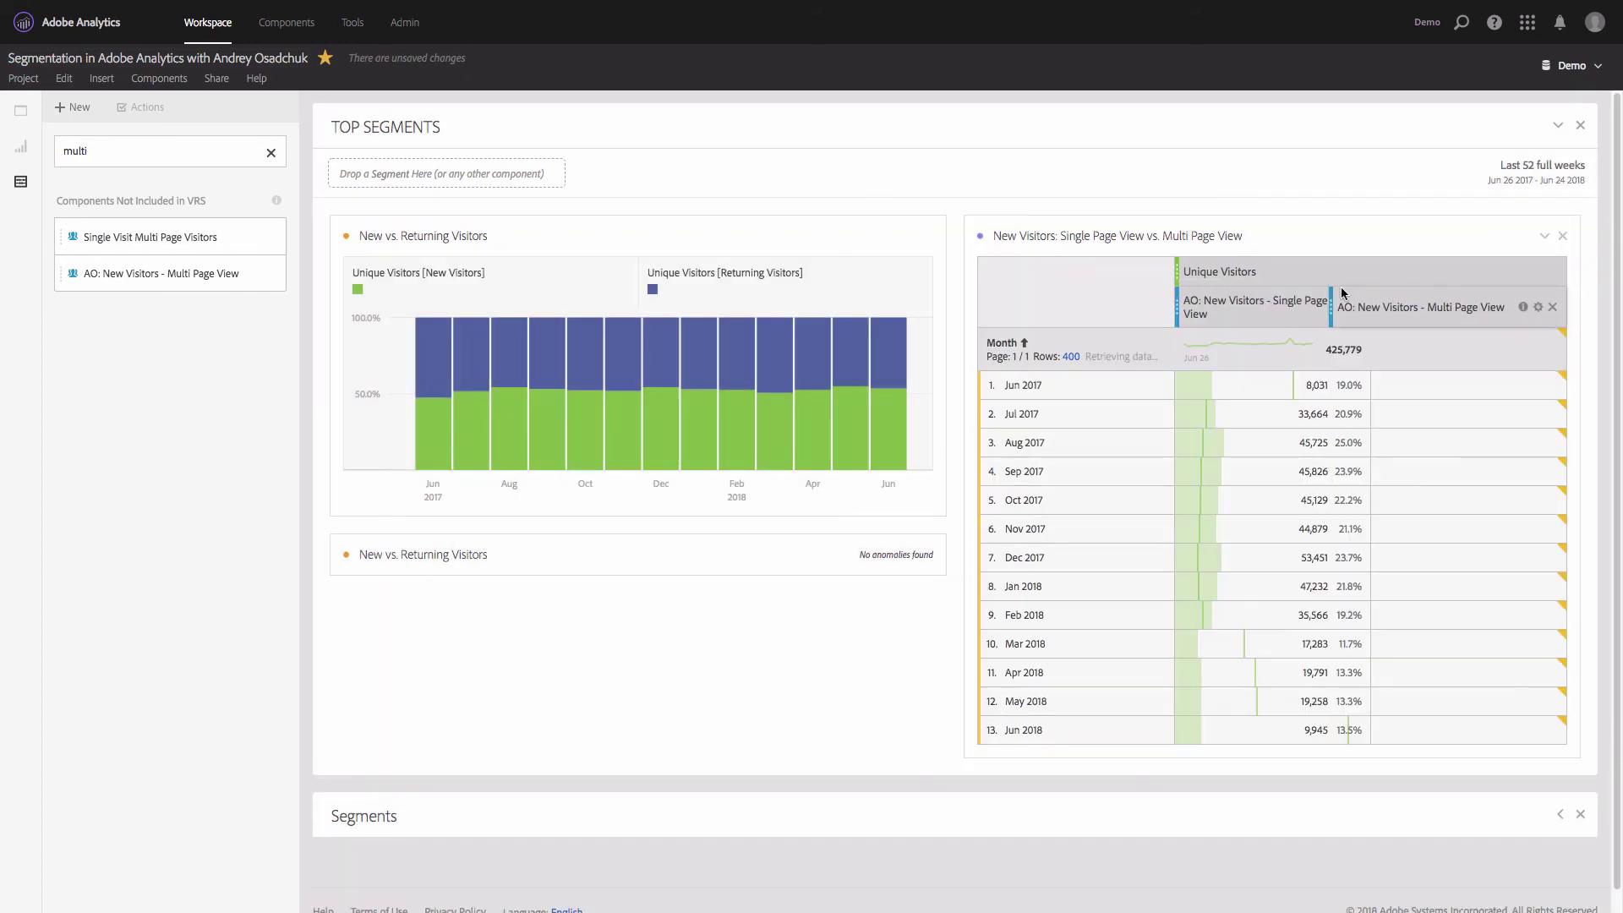
left_click(271, 155)
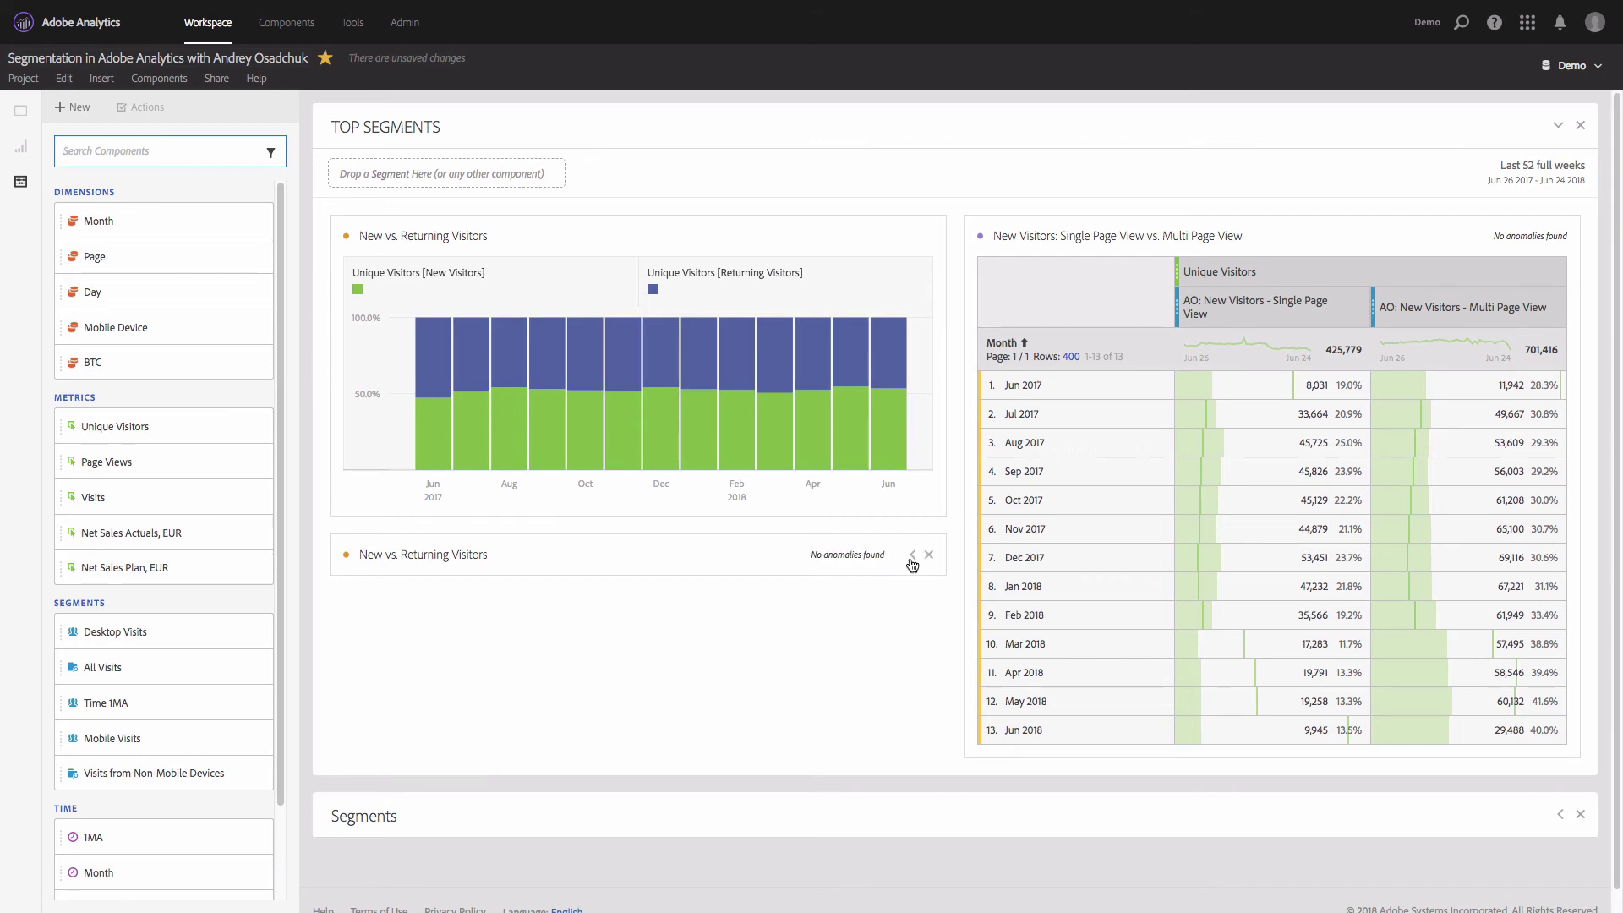
left_click(912, 558)
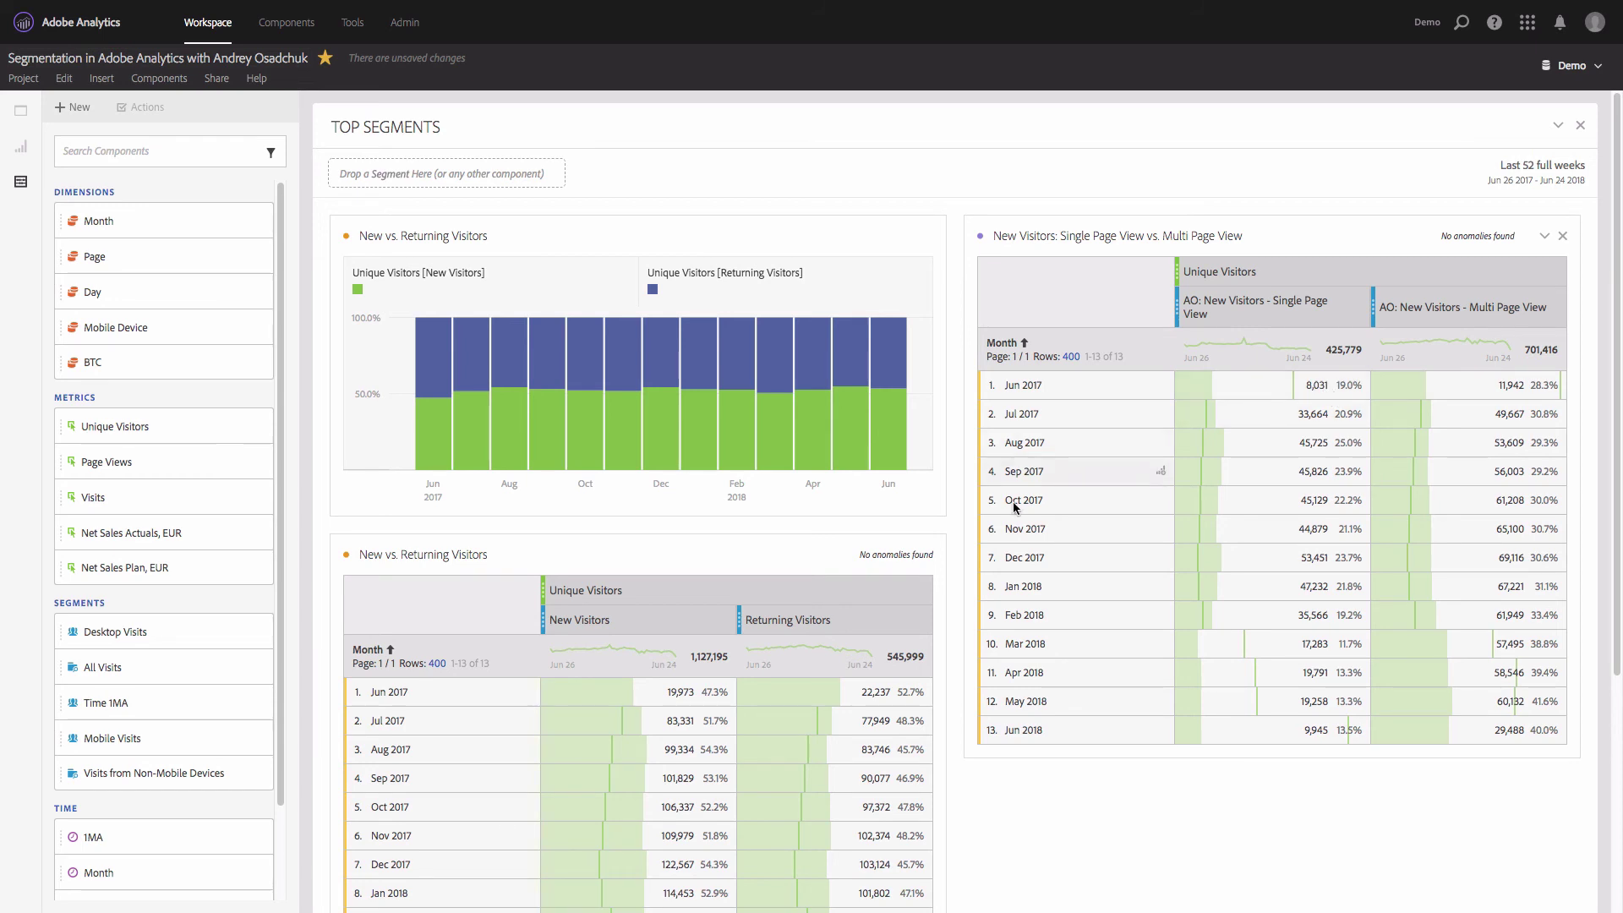
left_click(910, 558)
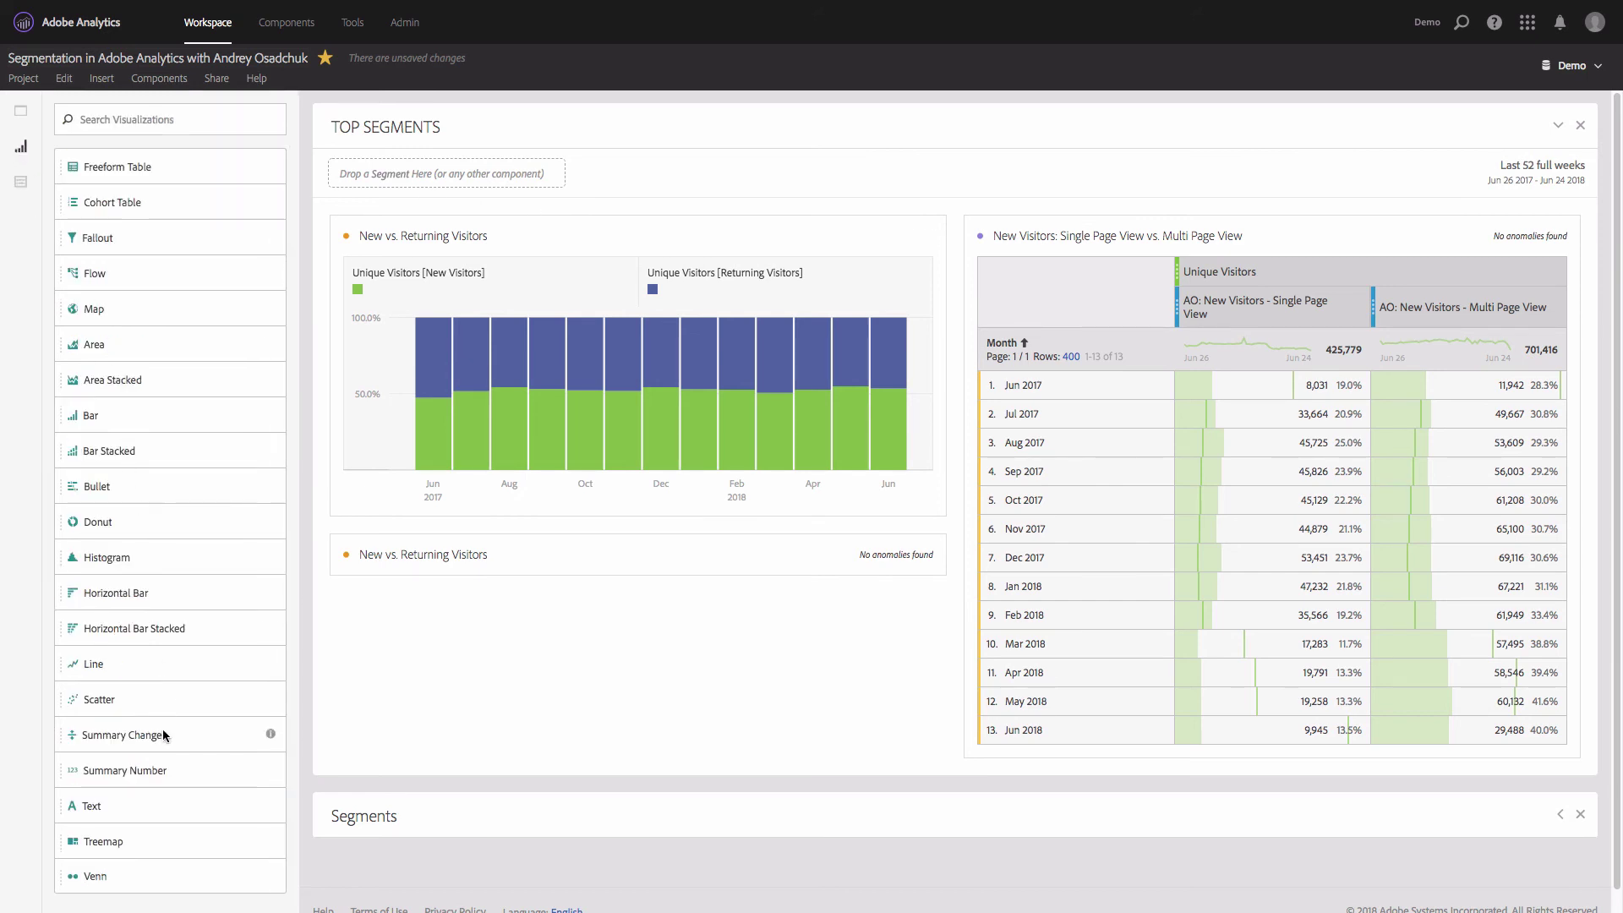
Add a Line visualization sourced from the "New Visitors: Single Page View vs. Multi Page View" table and place it beside the stacked bar chart
left_click_drag(127, 664, 953, 377)
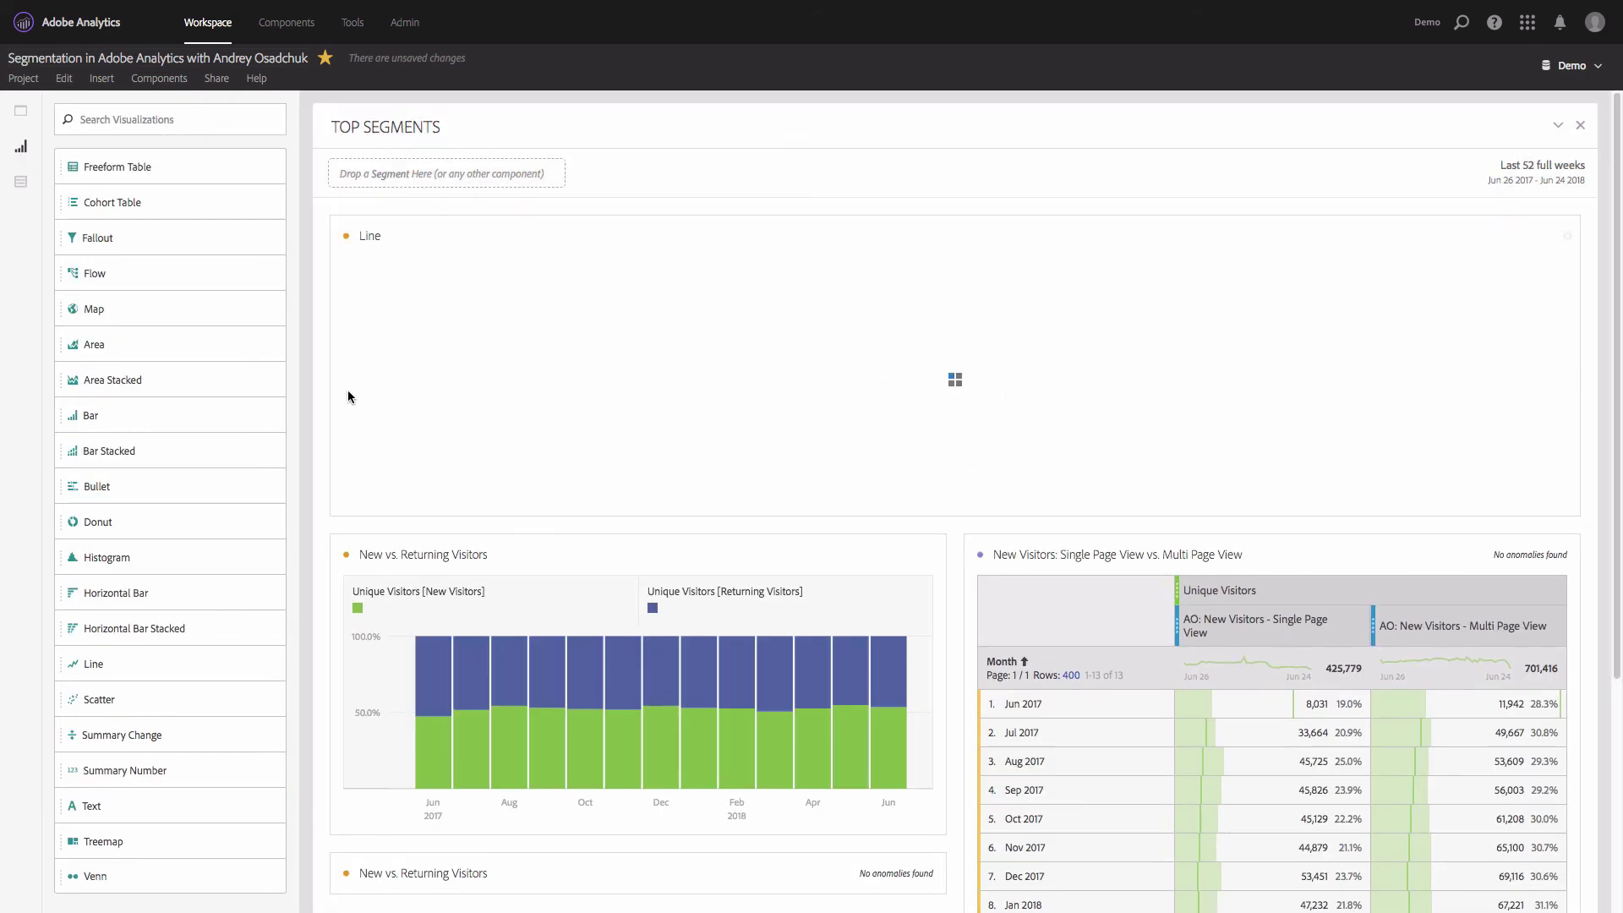
left_click(346, 236)
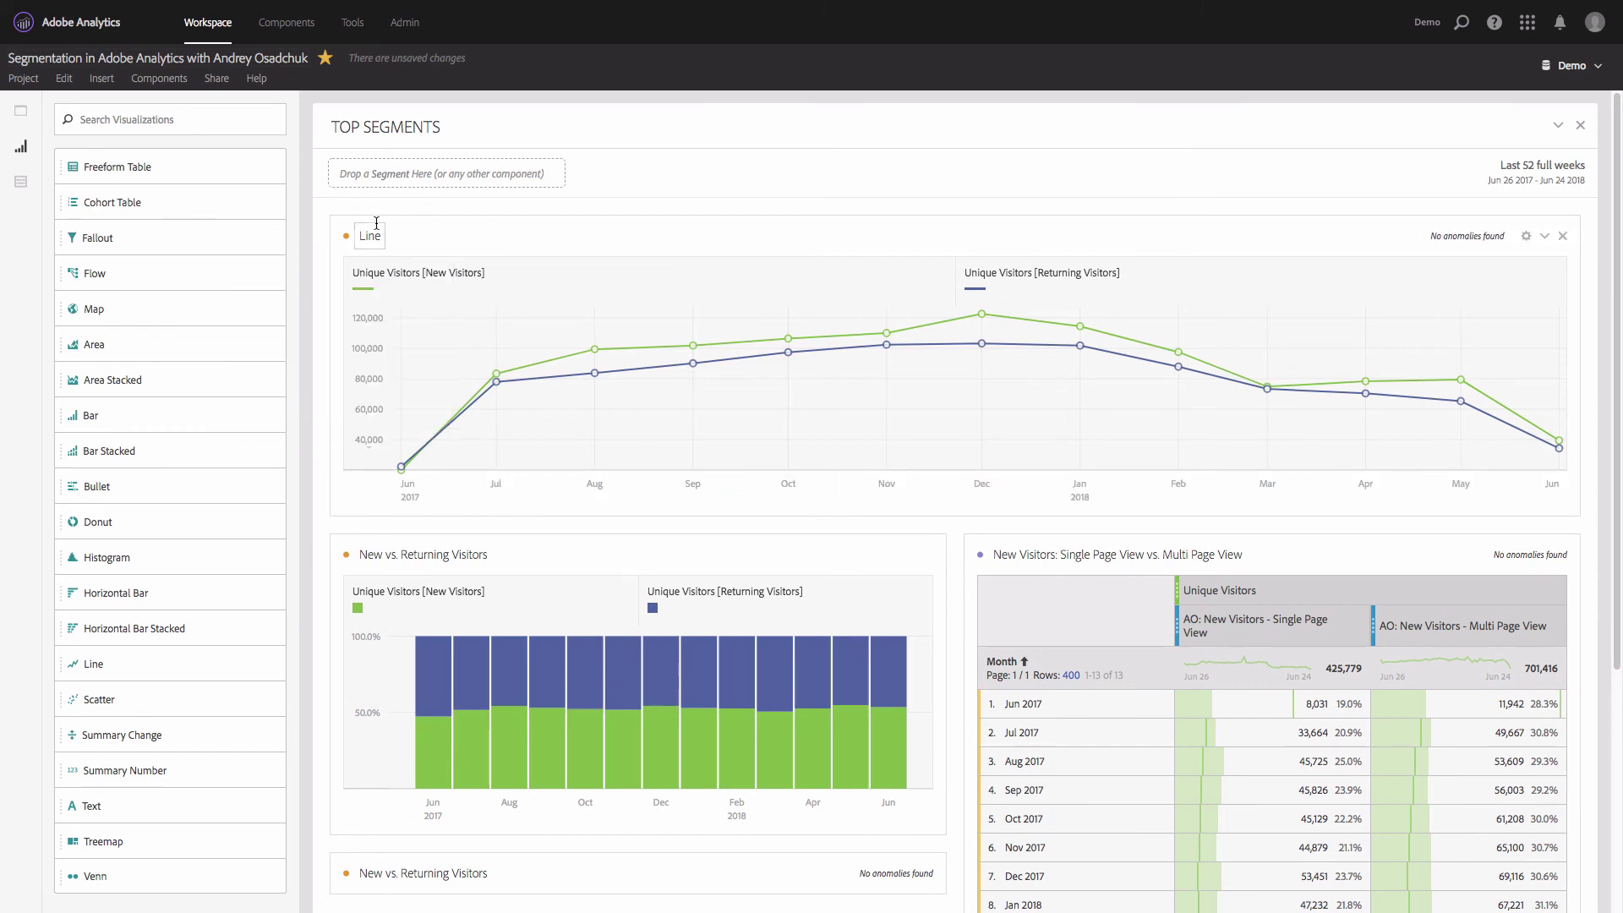
left_click(346, 236)
left_click(412, 329)
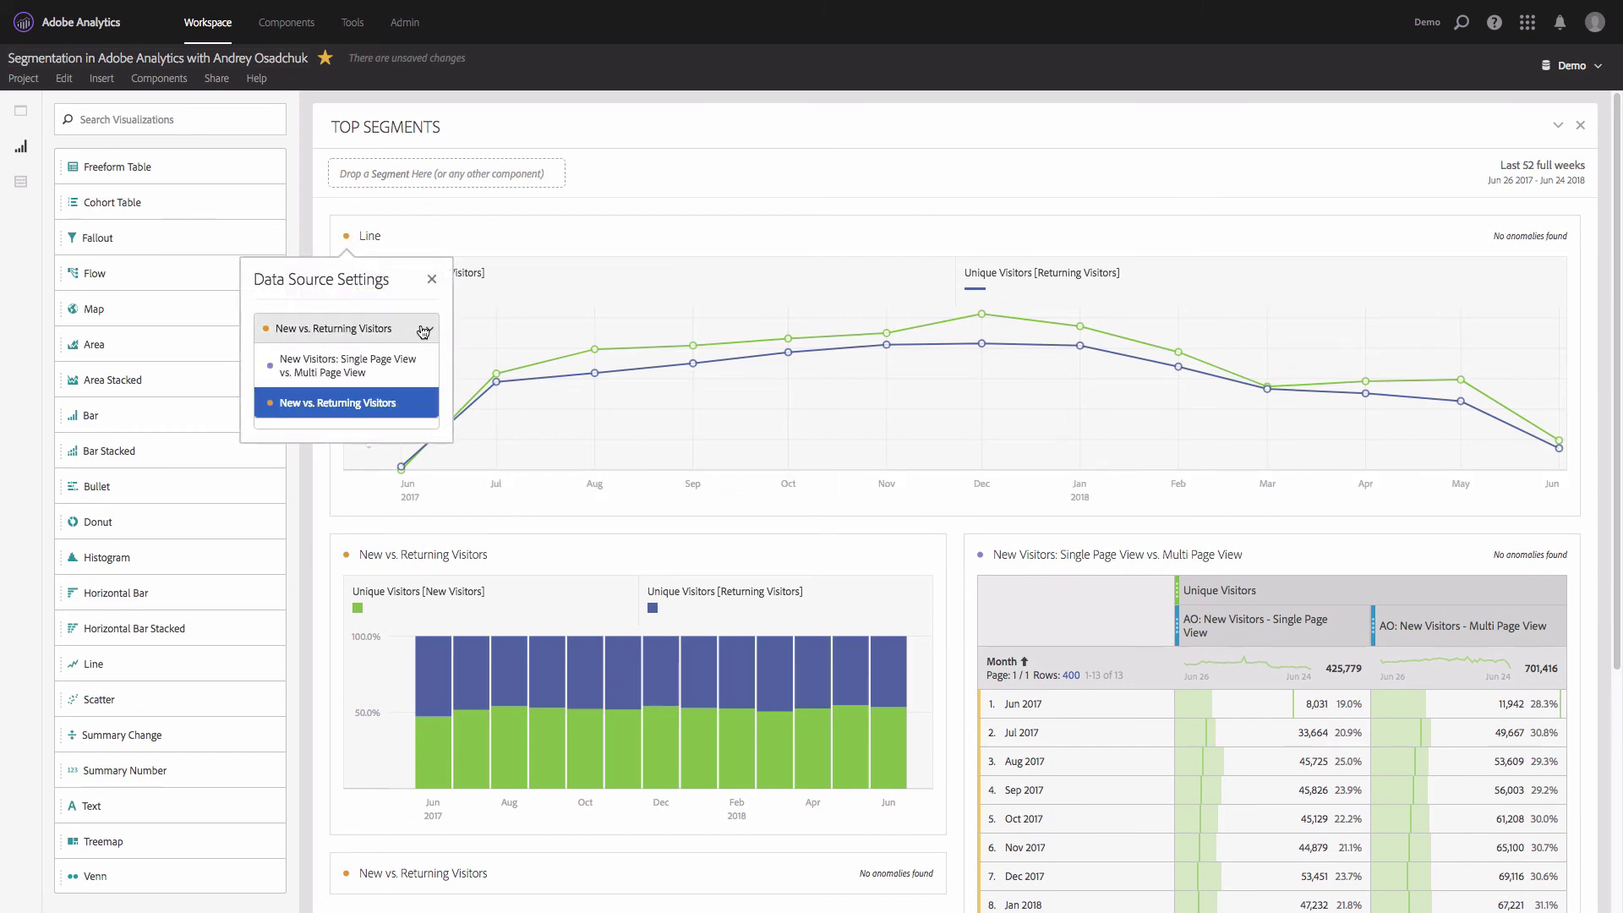
left_click(400, 370)
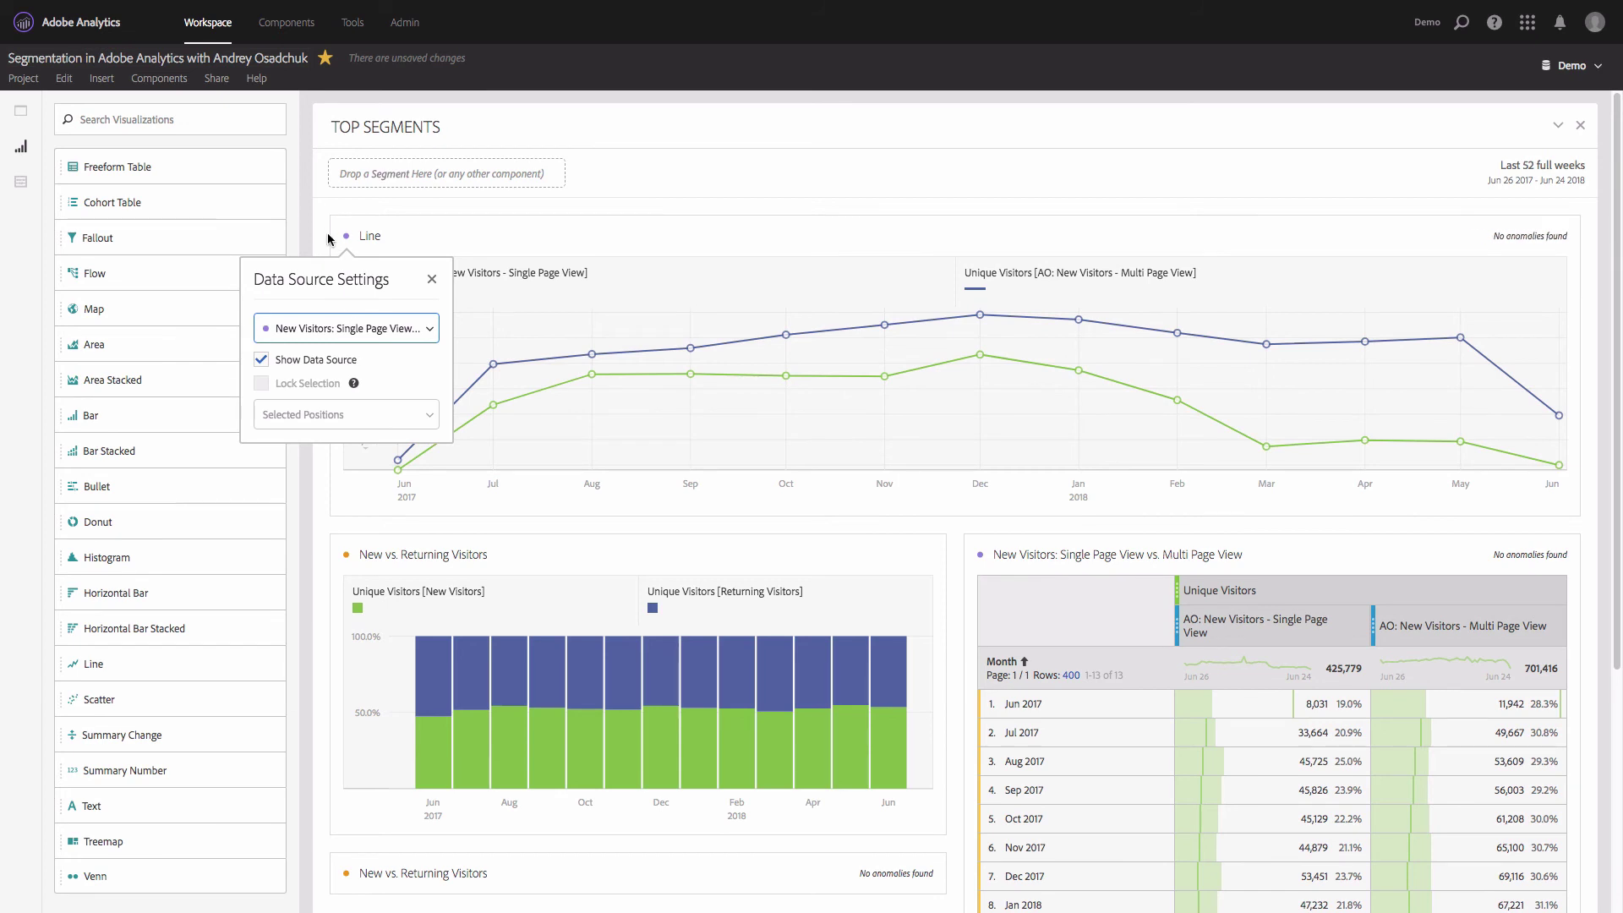
left_click_drag(327, 236, 936, 218)
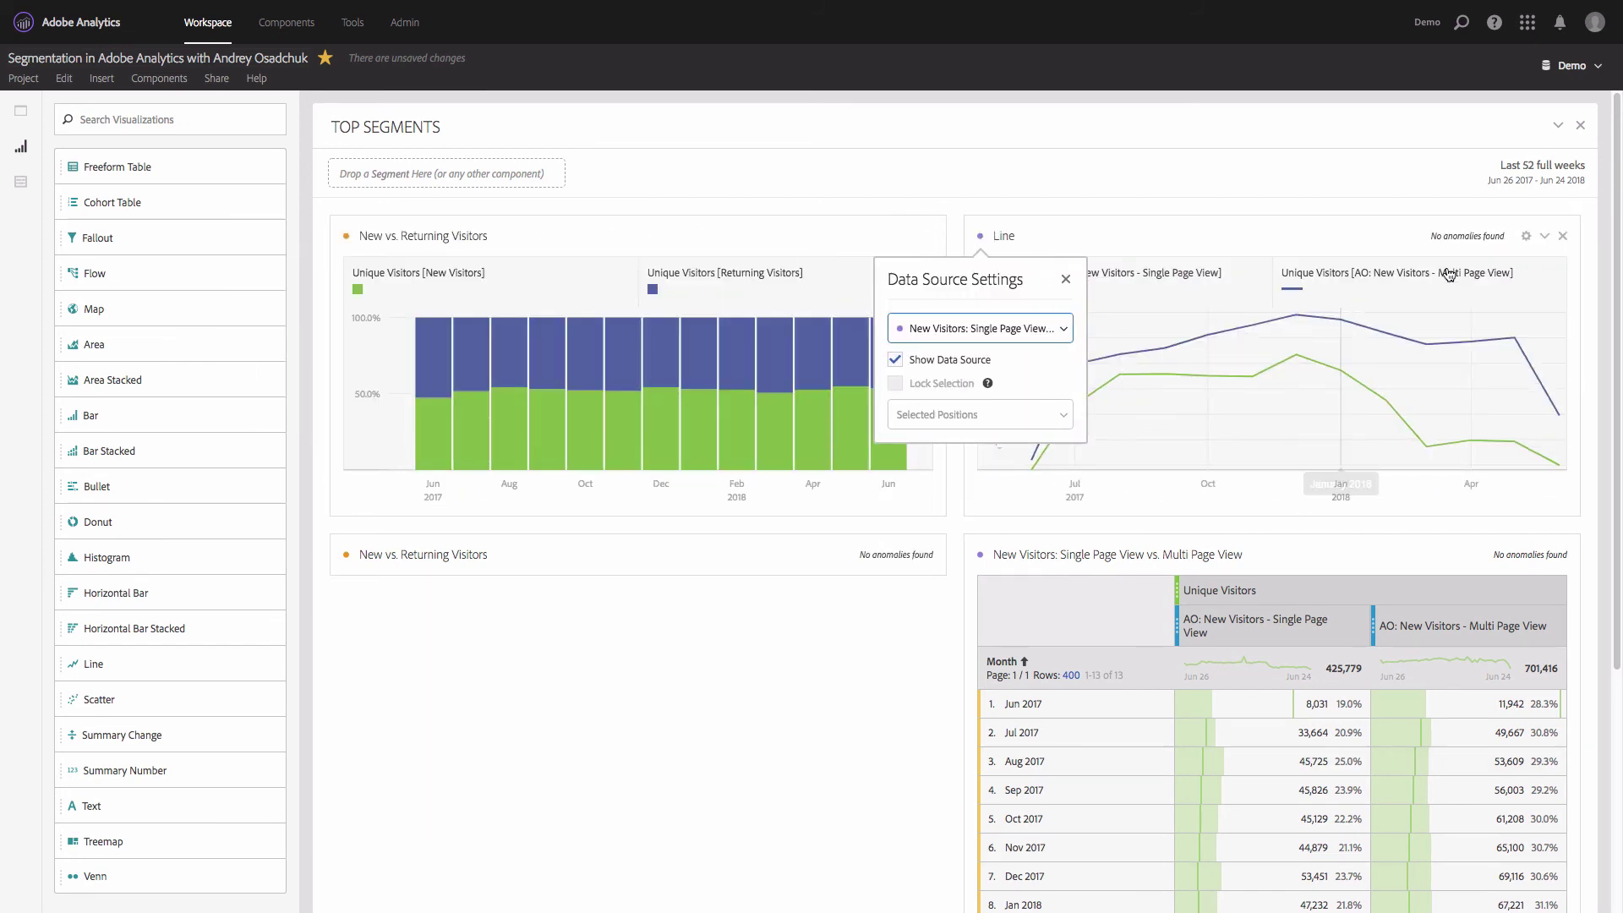
Show the line chart's values as percentages
left_click(1526, 236)
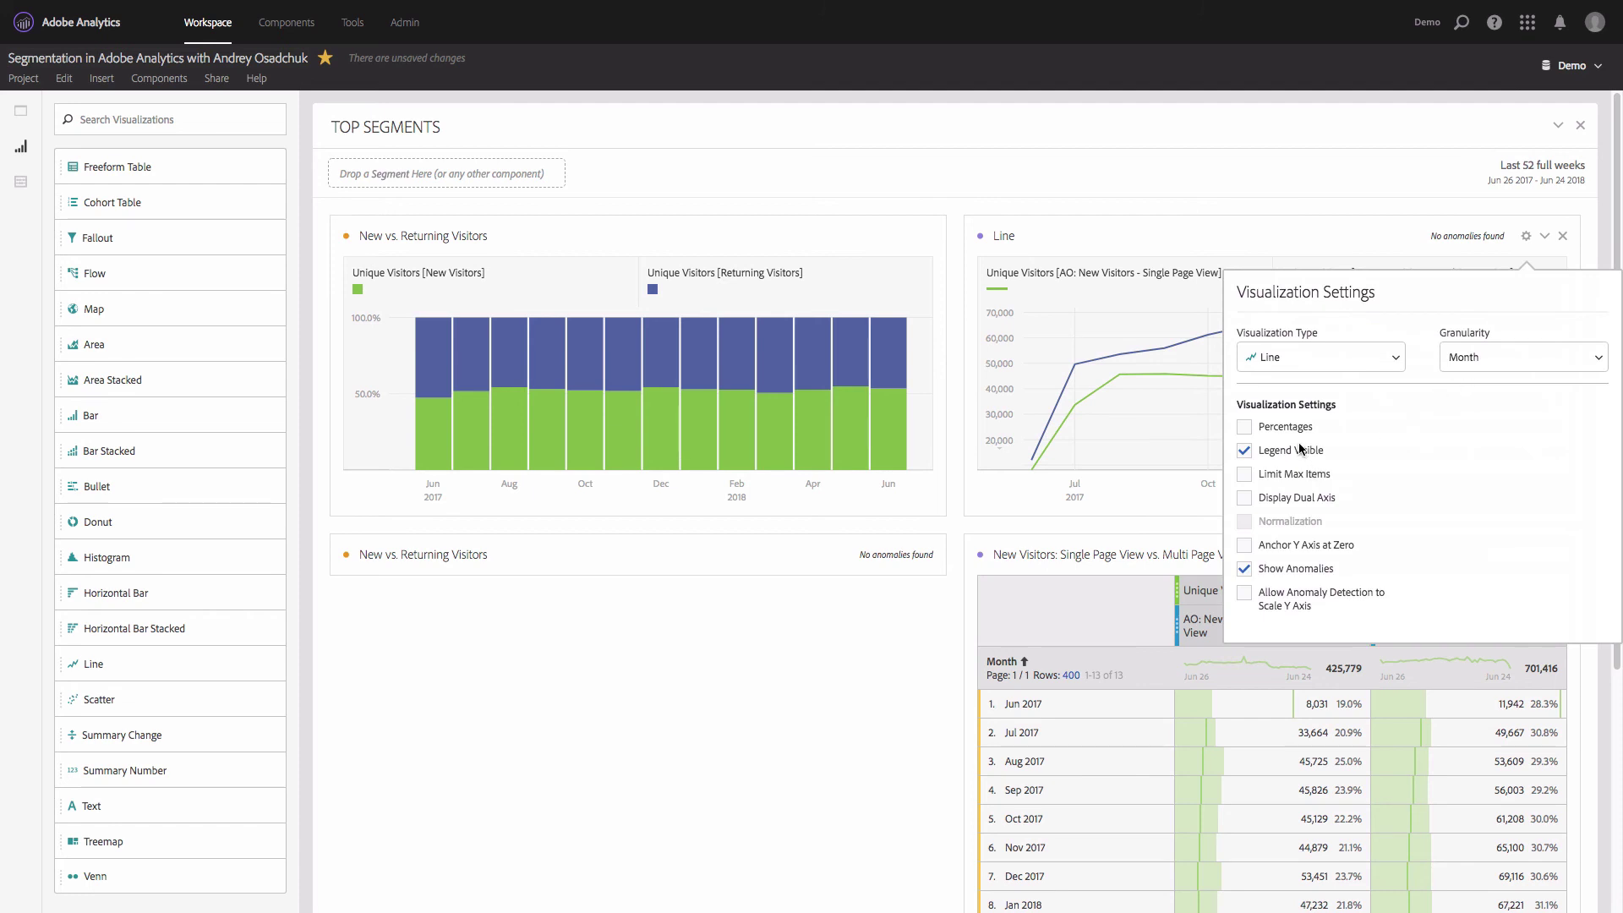
left_click(1292, 427)
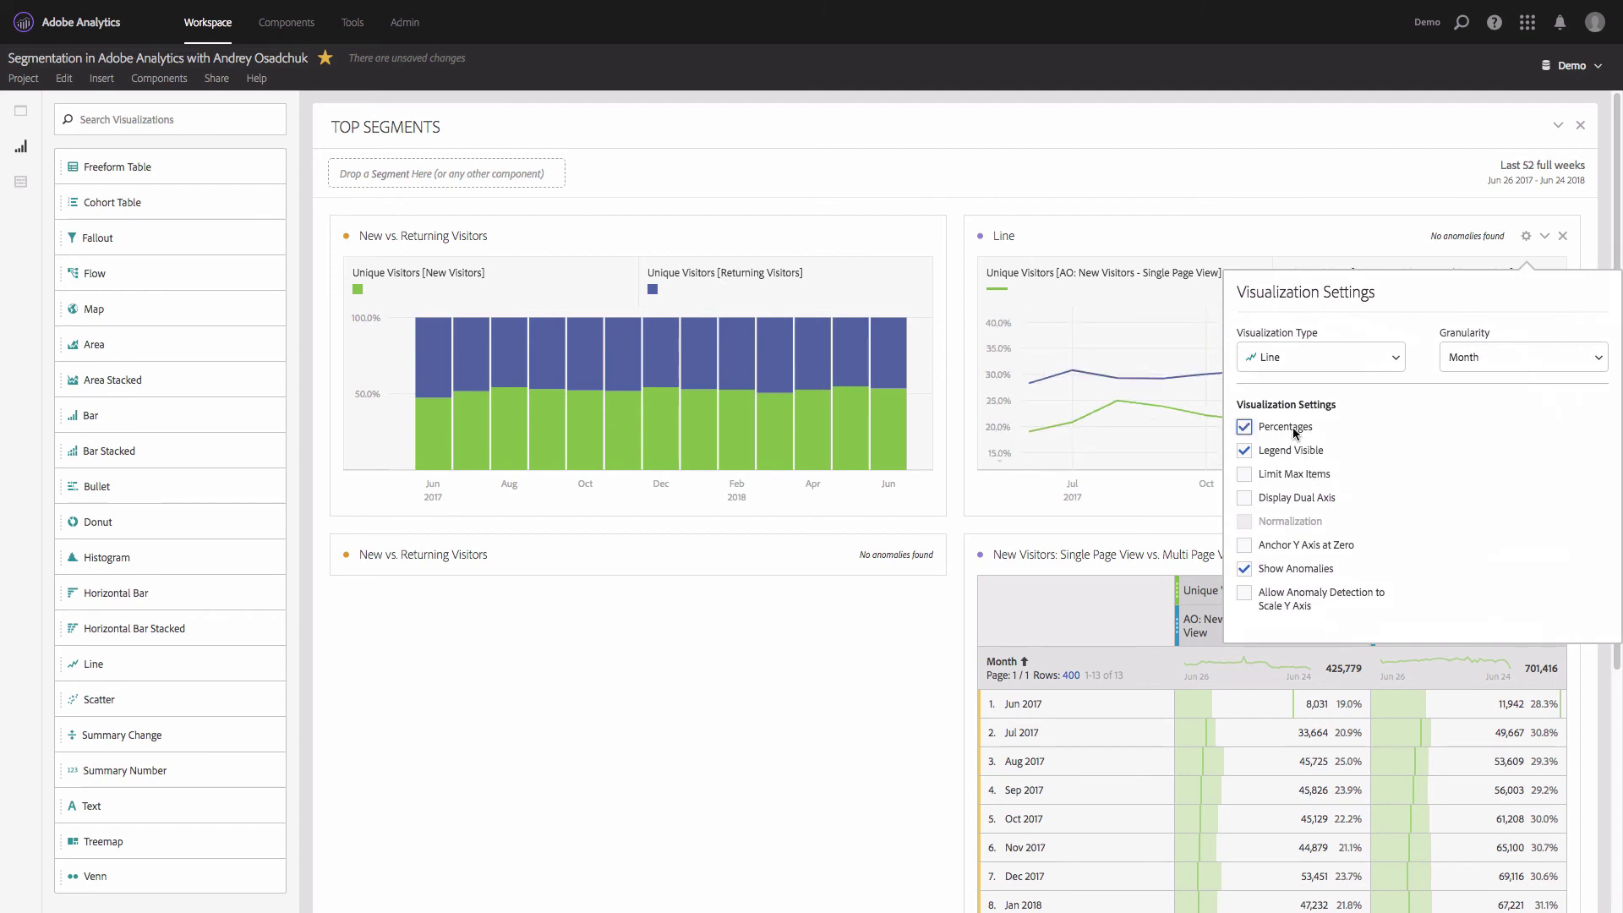
left_click(1096, 630)
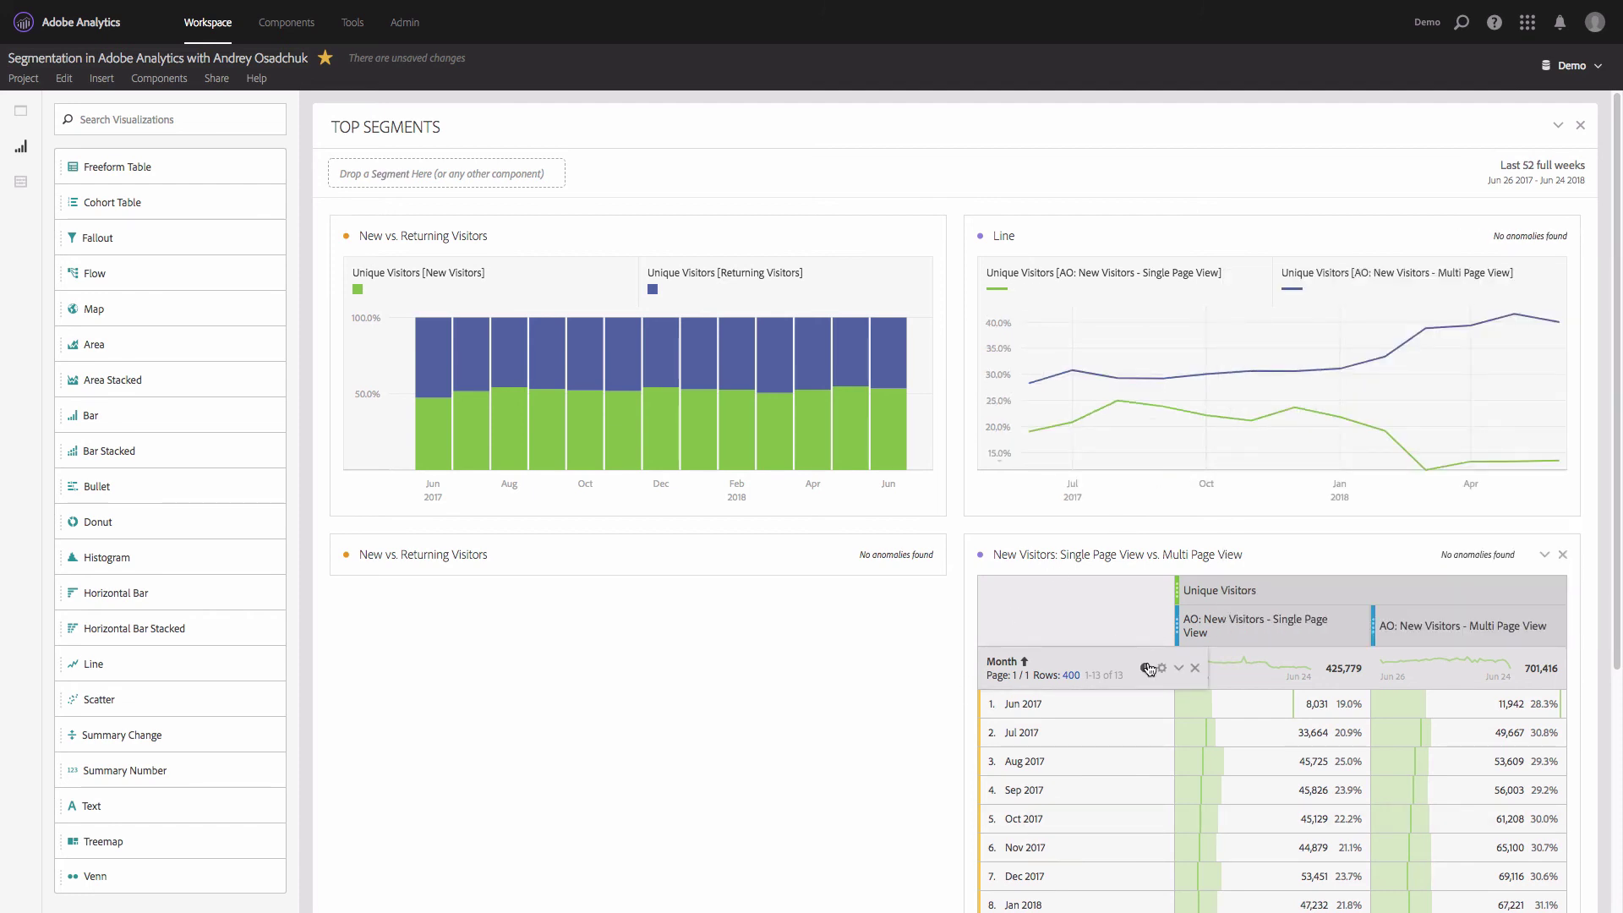
Review the Month row's percentage calculation setting, the New vs. Returning Visitors table's figures, and the line chart's trend from February 2018
left_click(1164, 669)
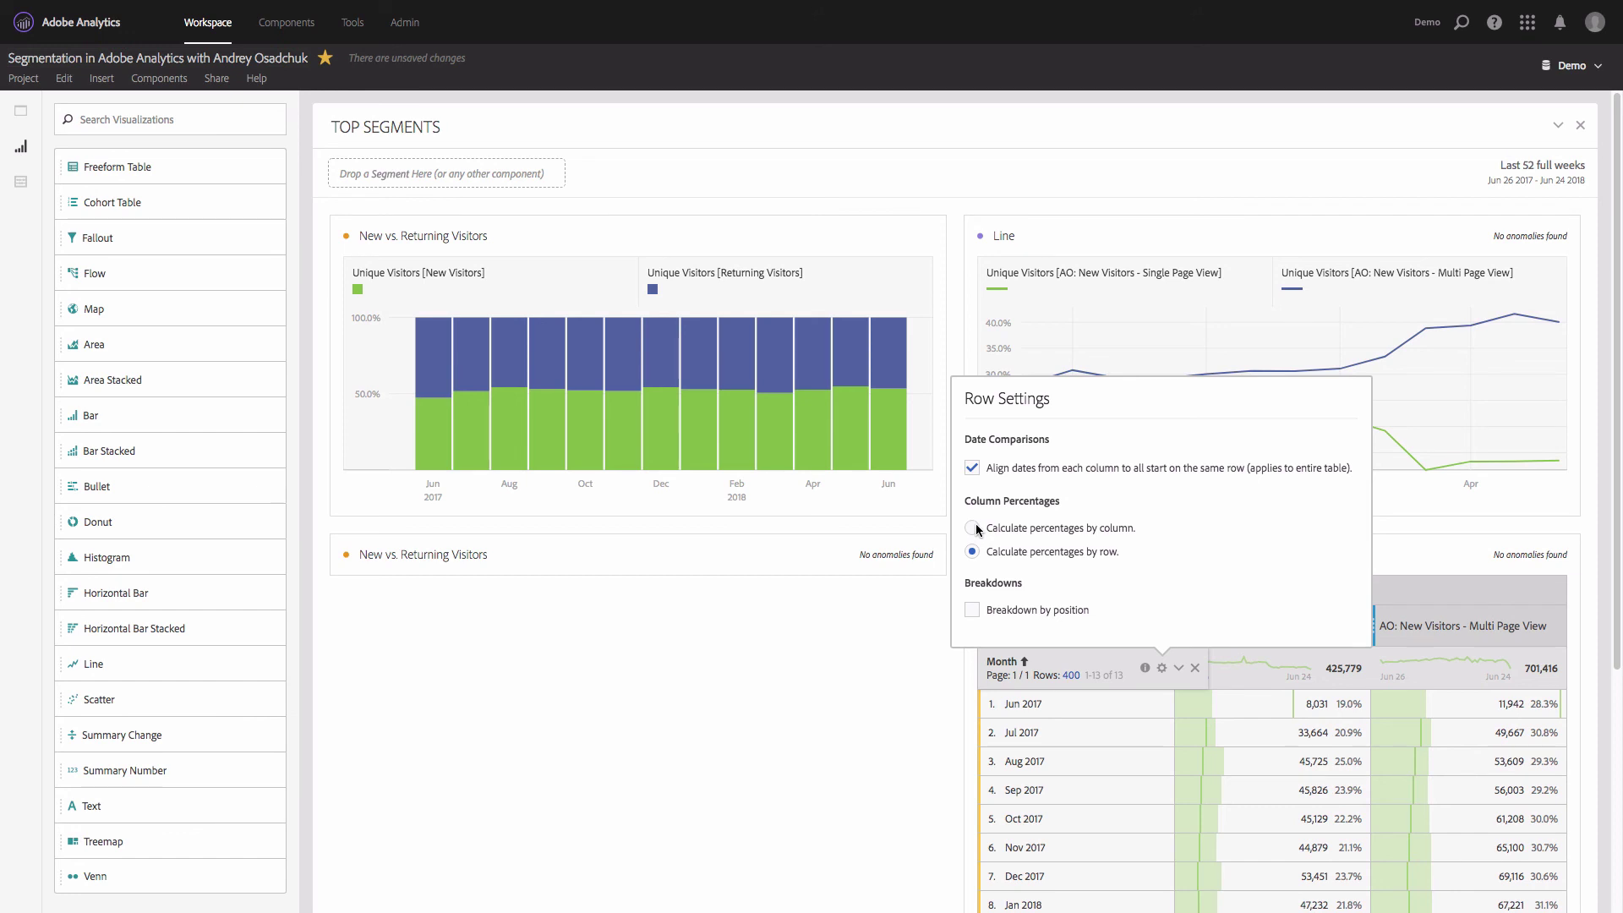
left_click(934, 708)
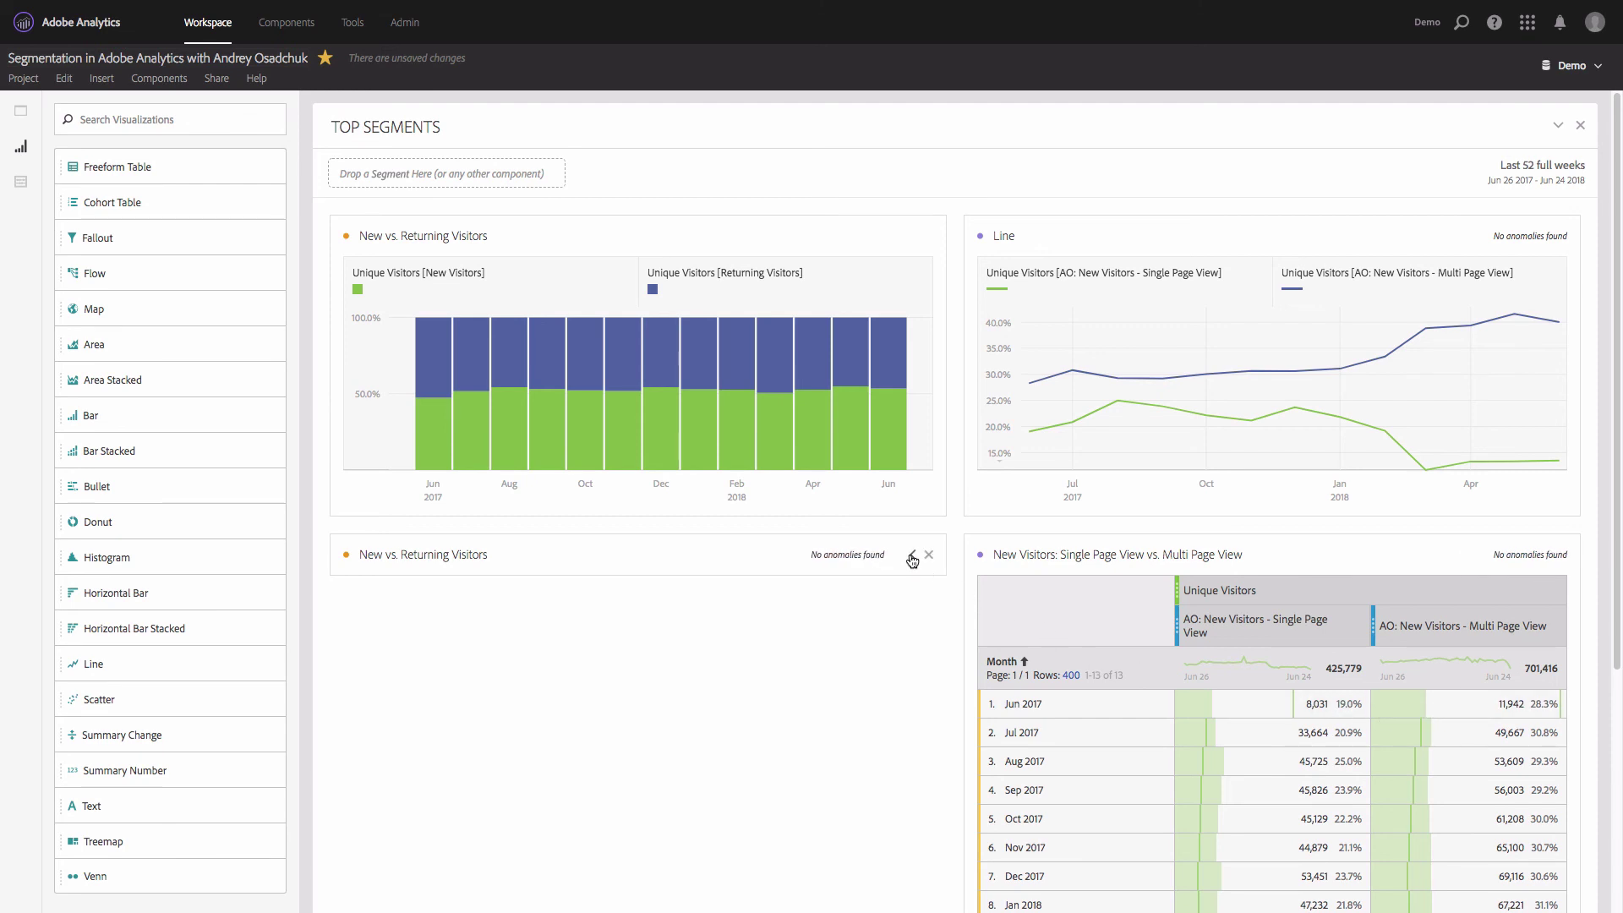
left_click(907, 556)
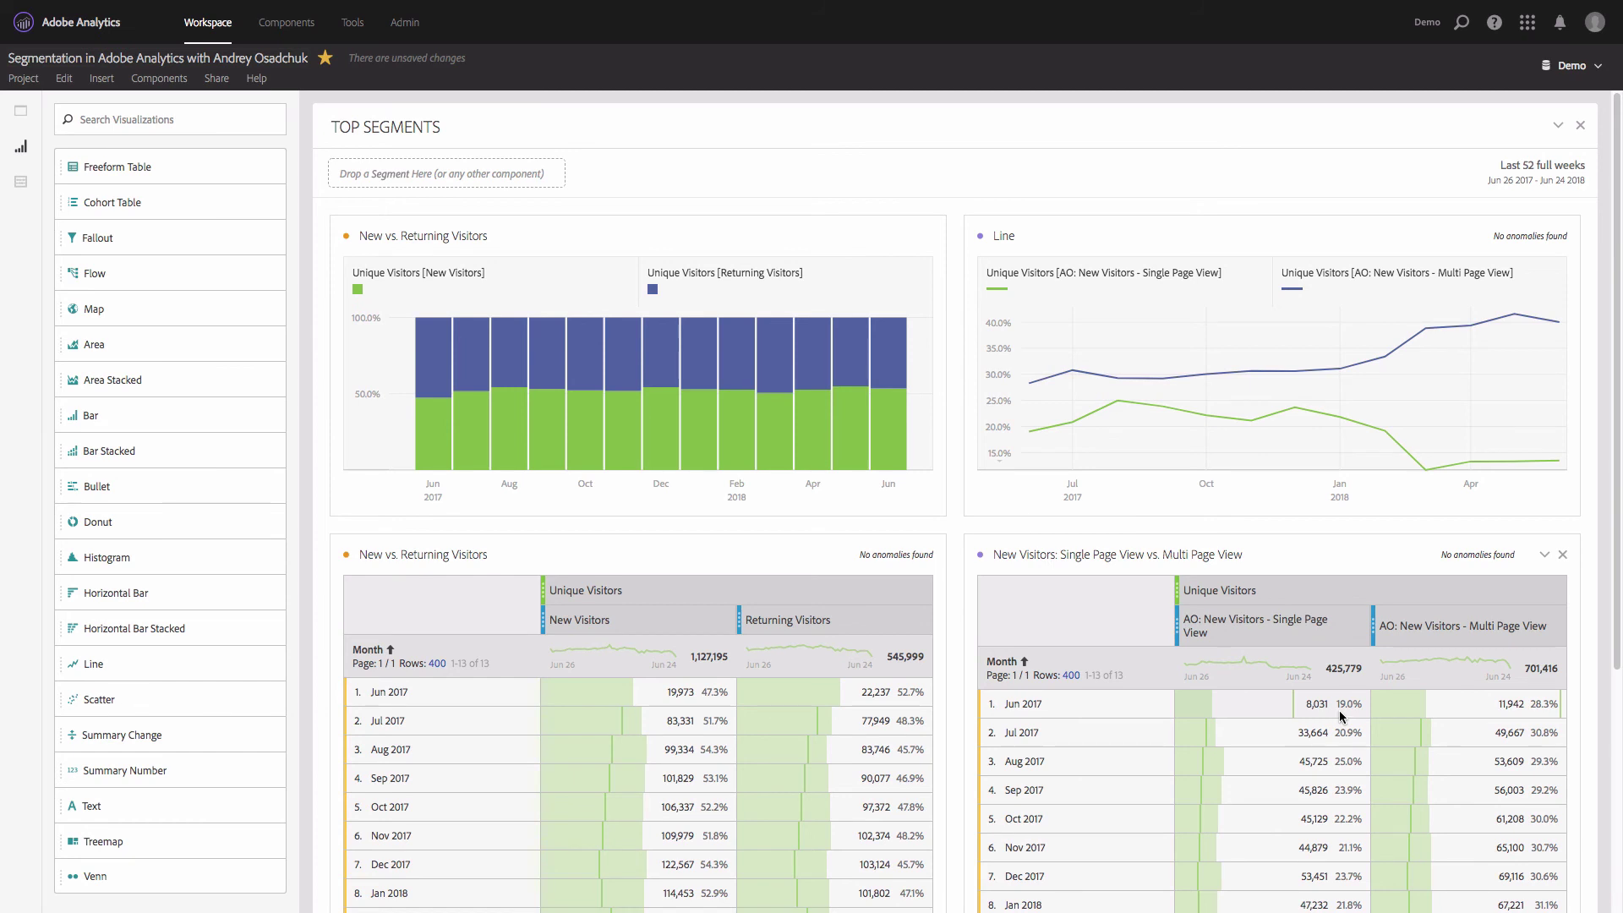
left_click(908, 554)
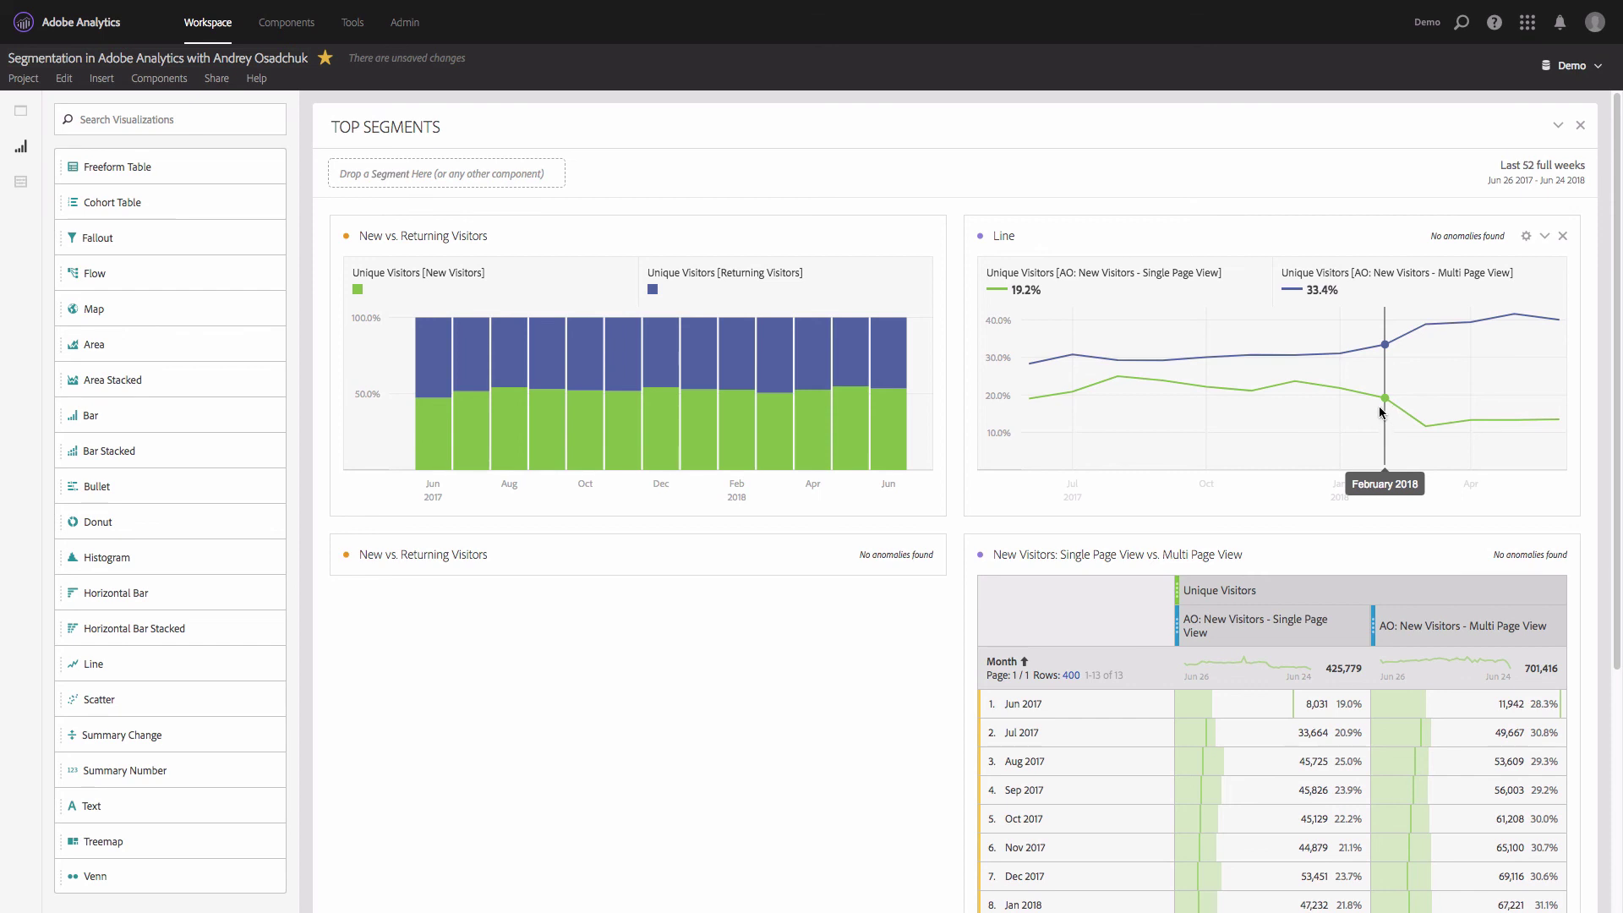
mouse_move(1384, 408)
mouse_move(1428, 332)
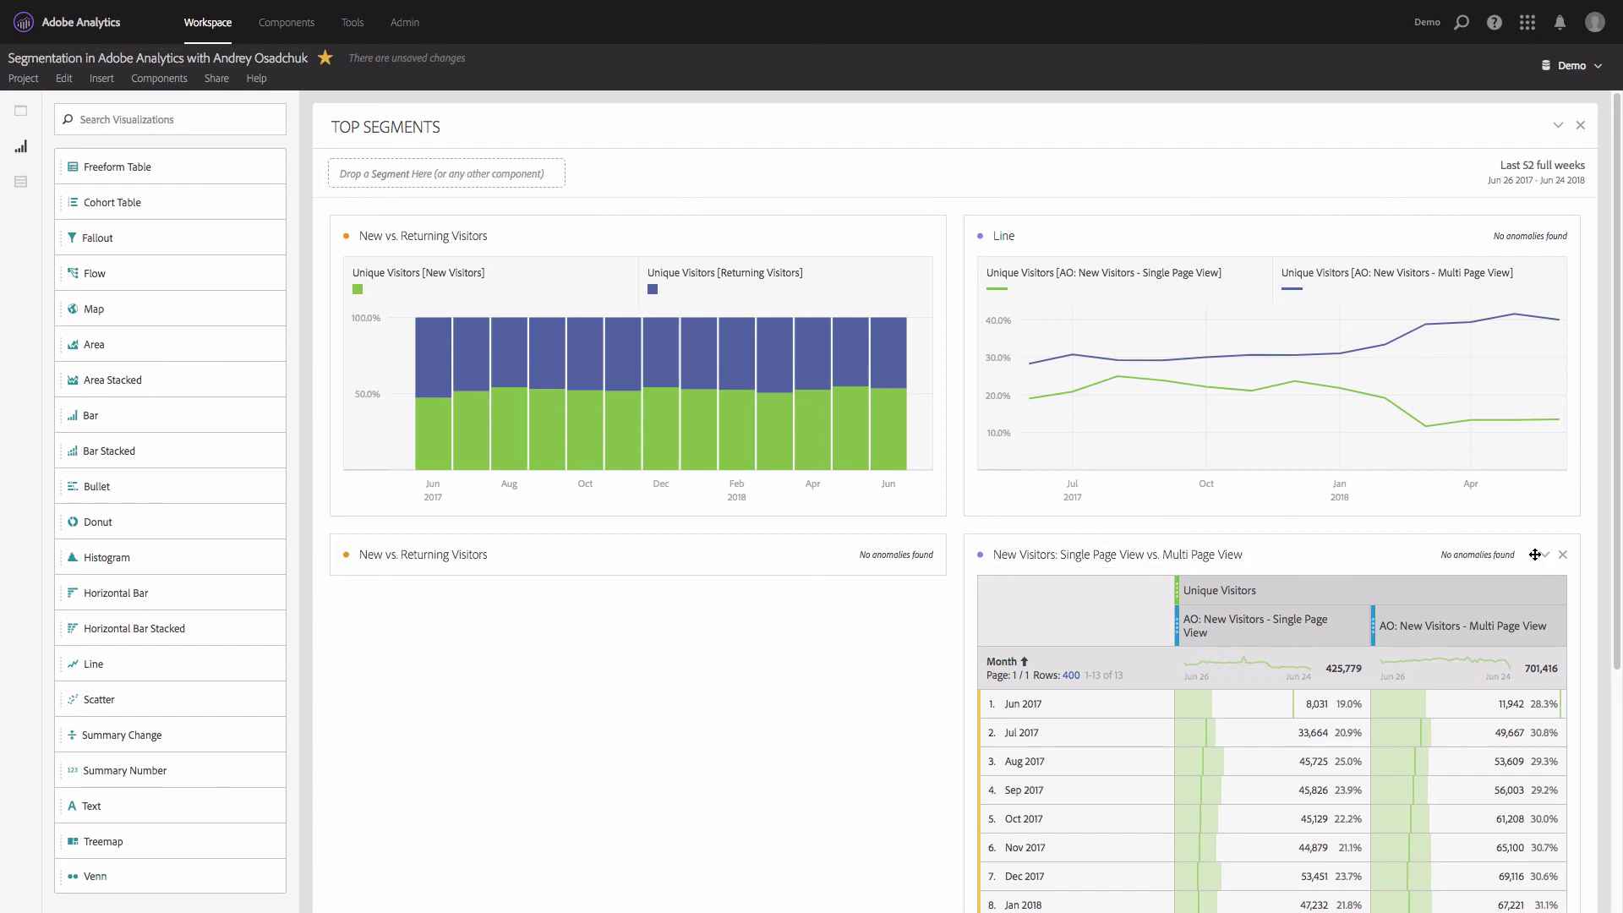
Retitle the line chart "New Visitors: Single Page View vs. Multi Page View" by copying its source table's title, and collapse that table
left_click(1167, 548)
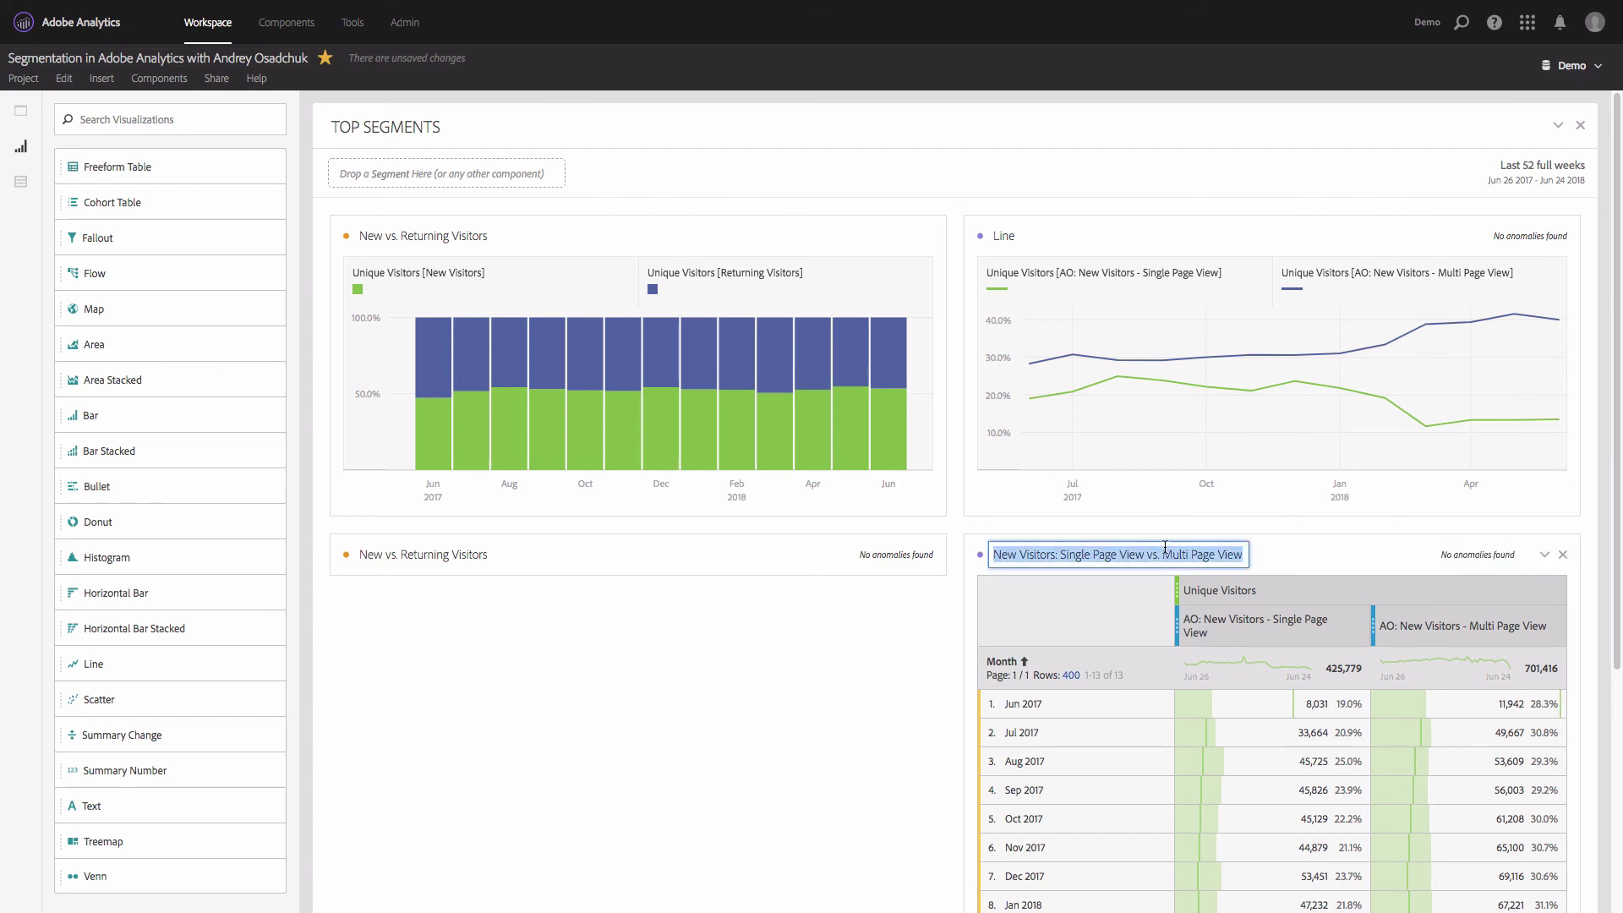
key("ctrl+c")
left_click(1000, 234)
key("ctrl+v")
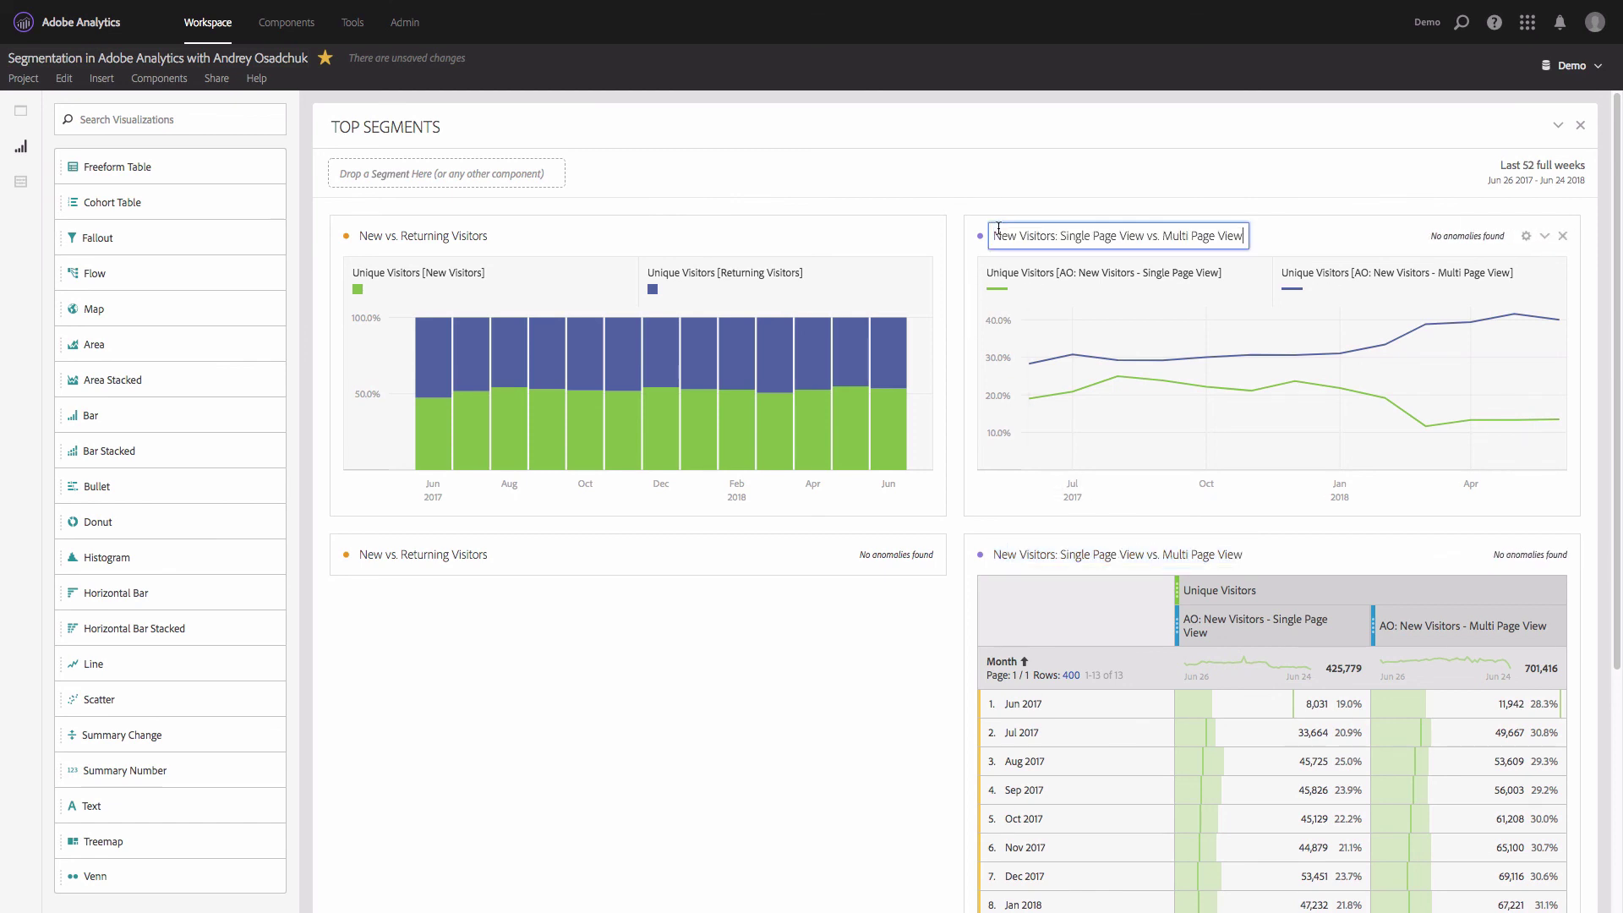
left_click(957, 212)
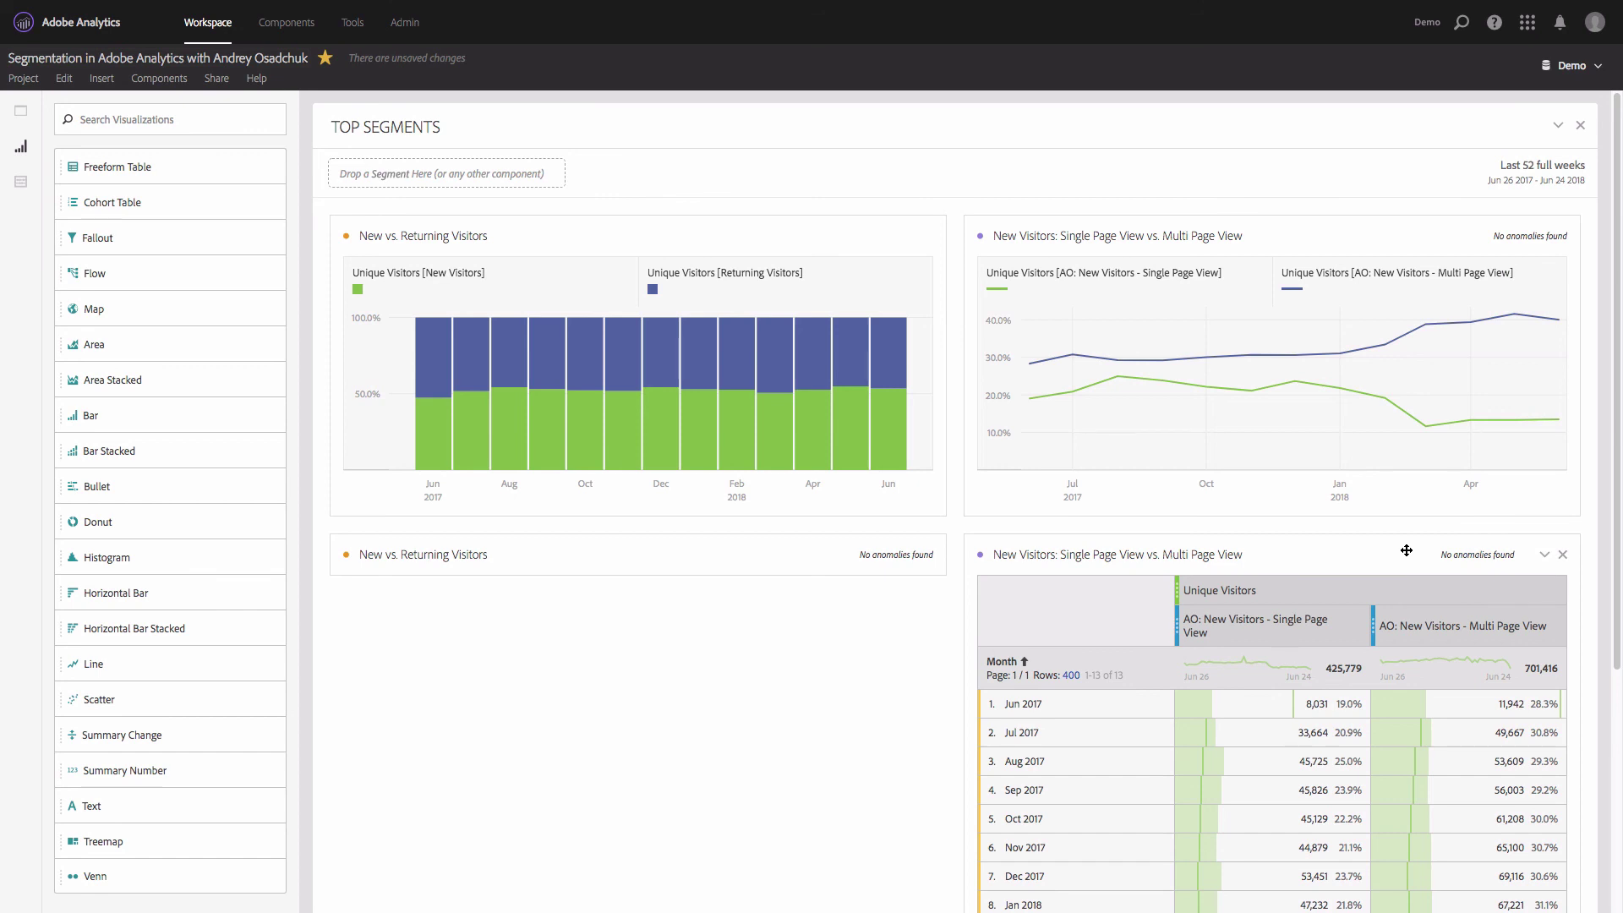
left_click(1545, 555)
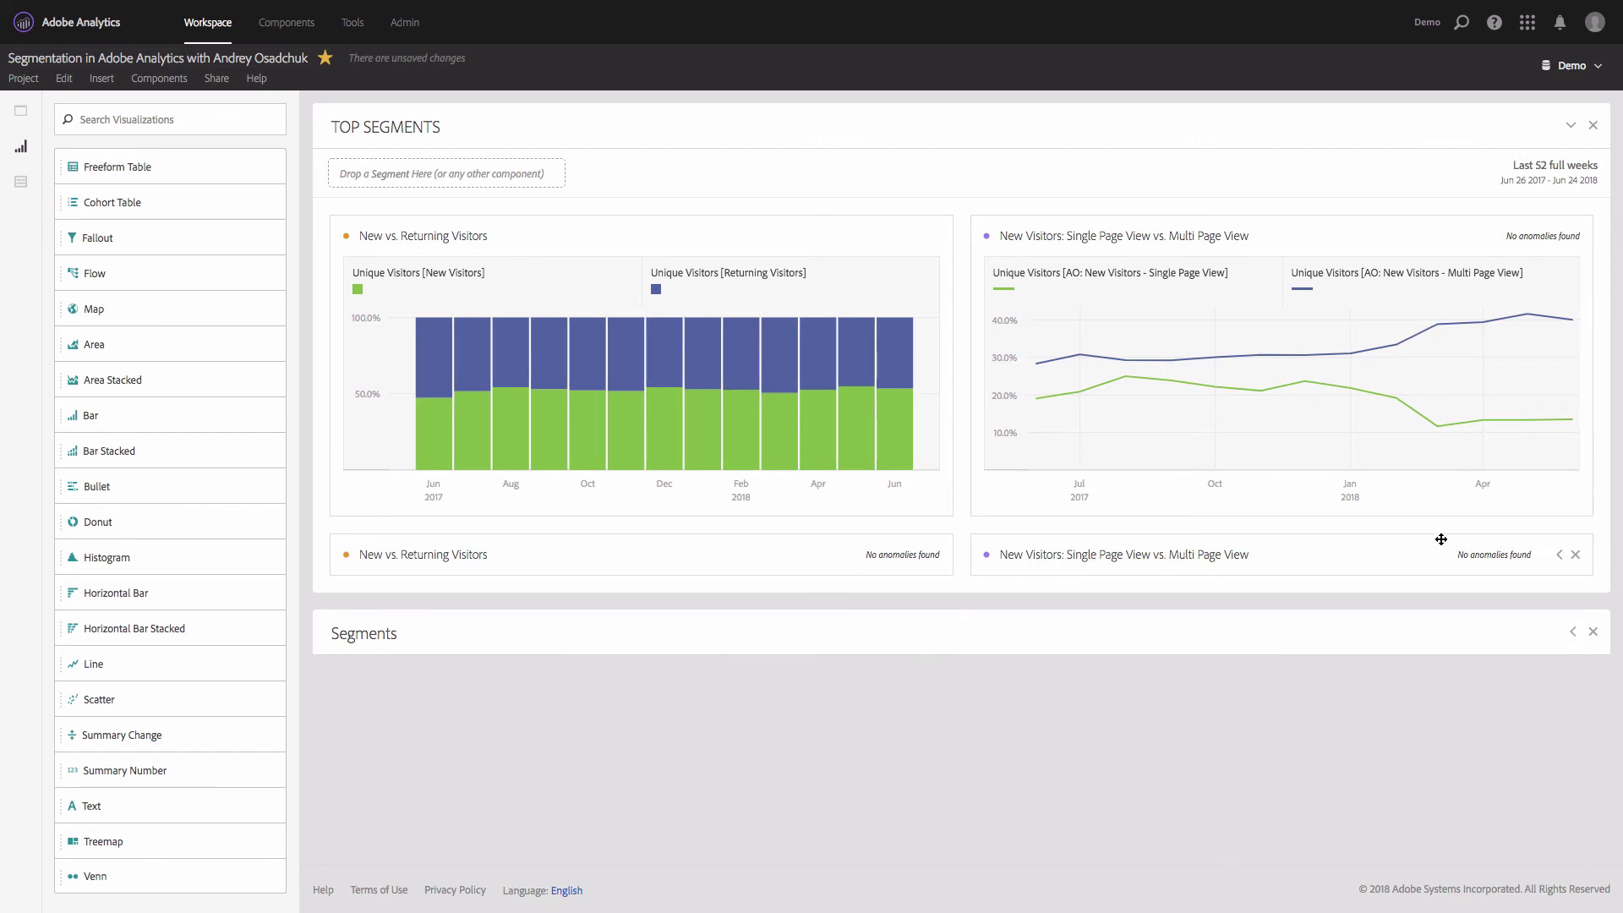